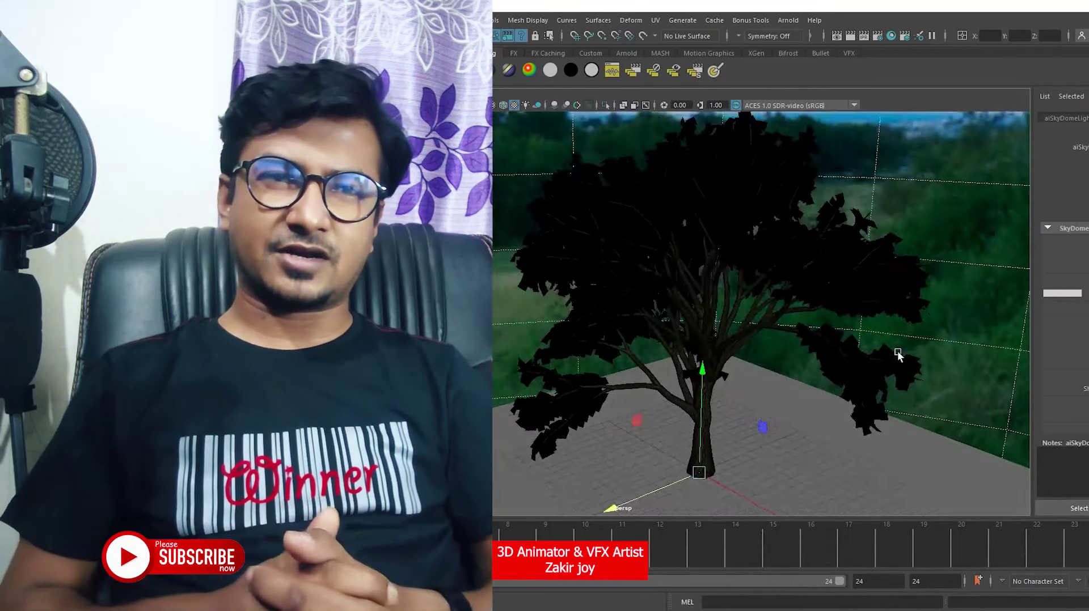
Inspect the finished tree render at eye level under scene lighting (7), zooming the view
mouse_move(797, 396)
left_mouse_down("alt")
mouse_move(882, 384)
mouse_move(573, 400)
left_mouse_up("alt")
key("7")
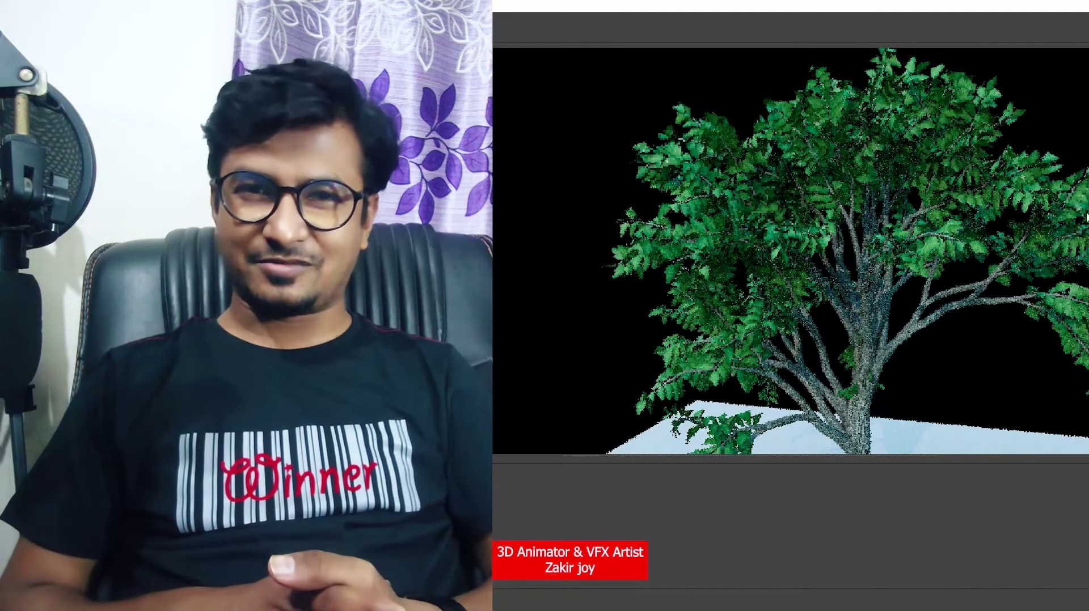
scroll(975, 366, "up", 2)
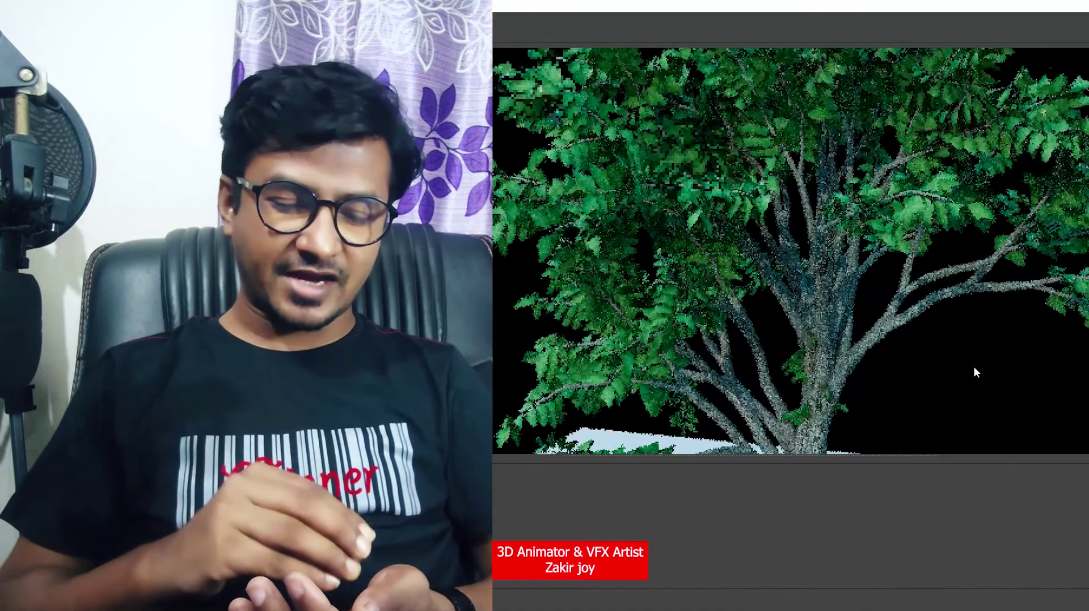
scroll(929, 266, "up", 2)
scroll(823, 366, "down", 3)
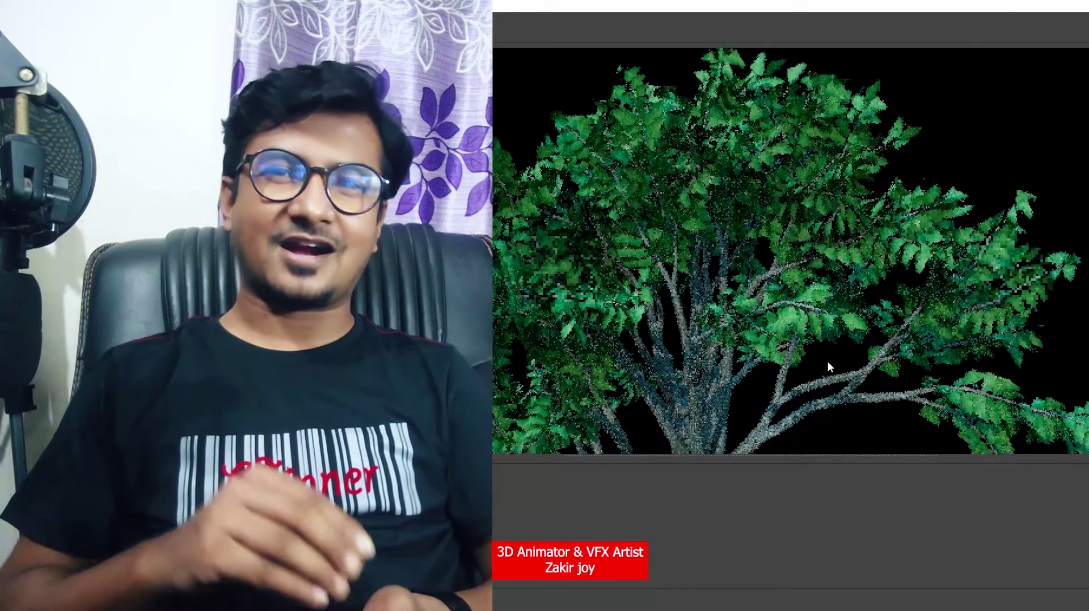
scroll(960, 301, "up", 2)
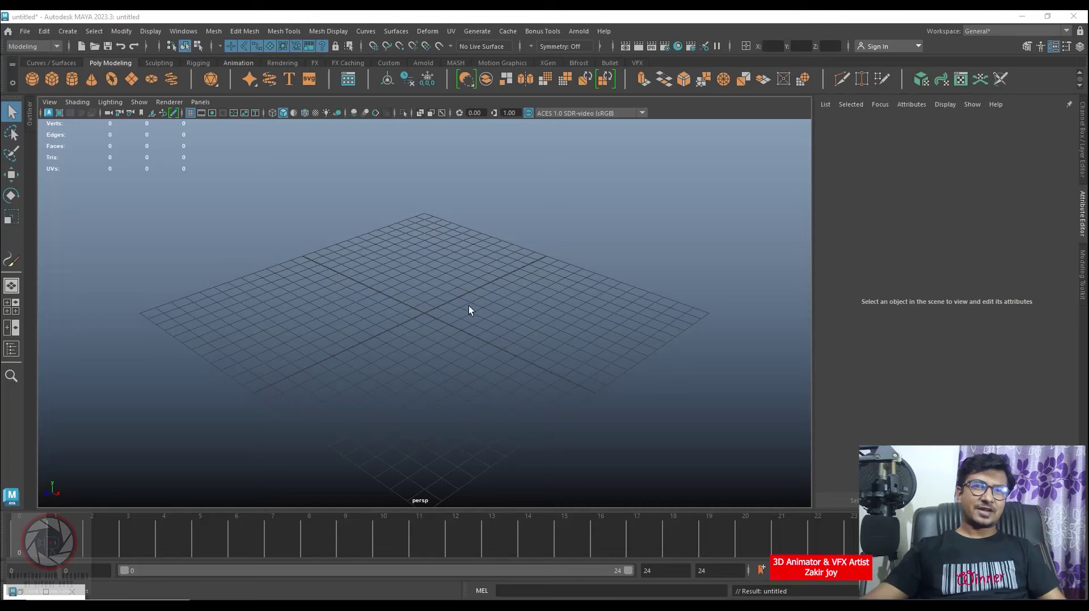
Open the Content Browser at Examples > Paint_Effects > TreesMesh
left_click(185, 31)
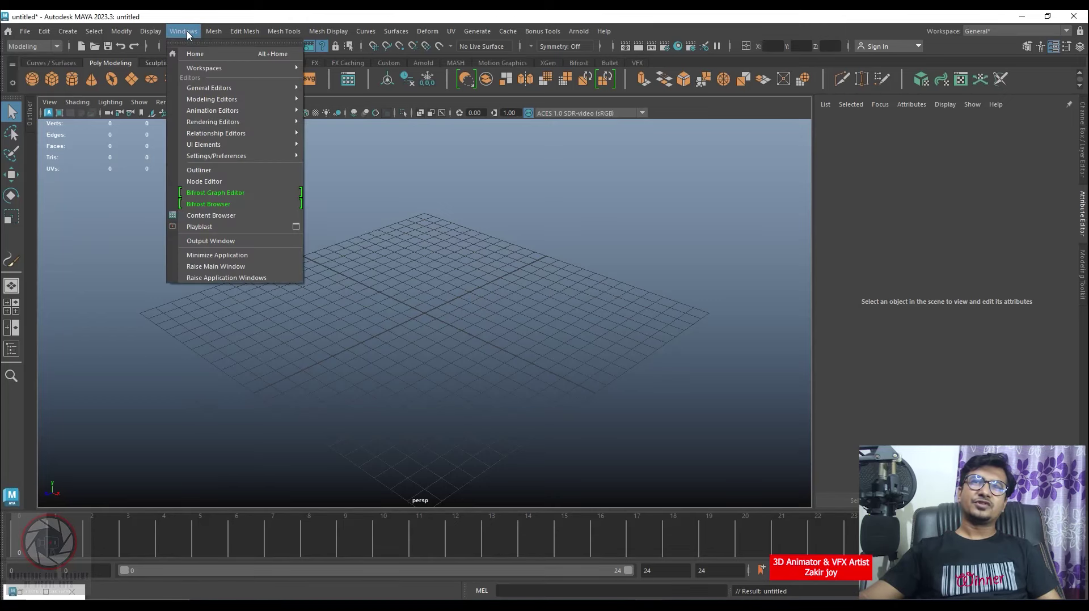
left_click(233, 215)
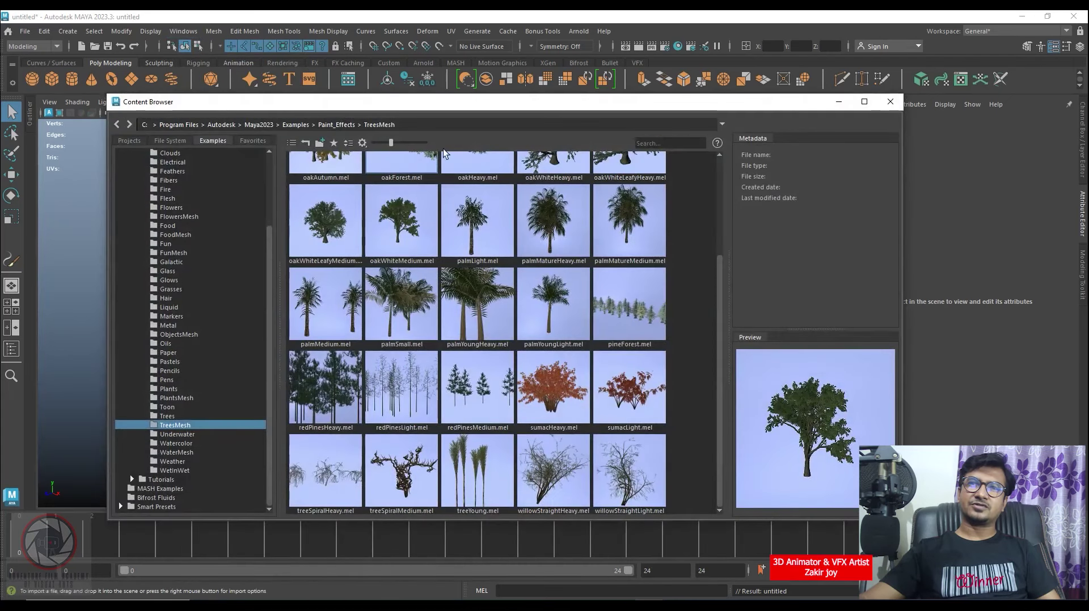
left_click_drag(459, 109, 482, 115)
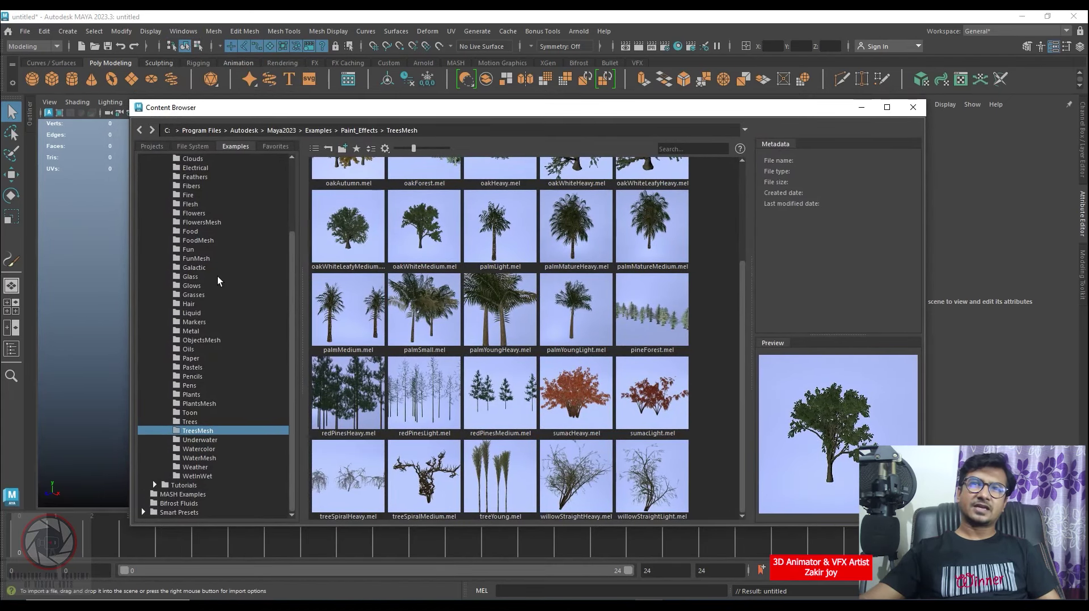
scroll(220, 281, "up", 3)
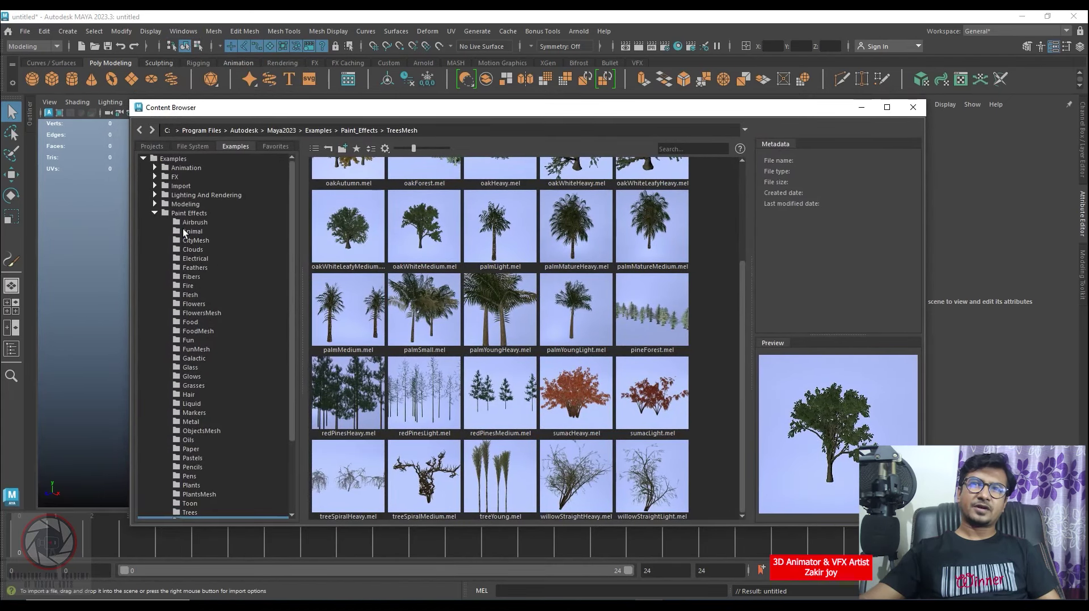
left_click(155, 214)
double_click(193, 215)
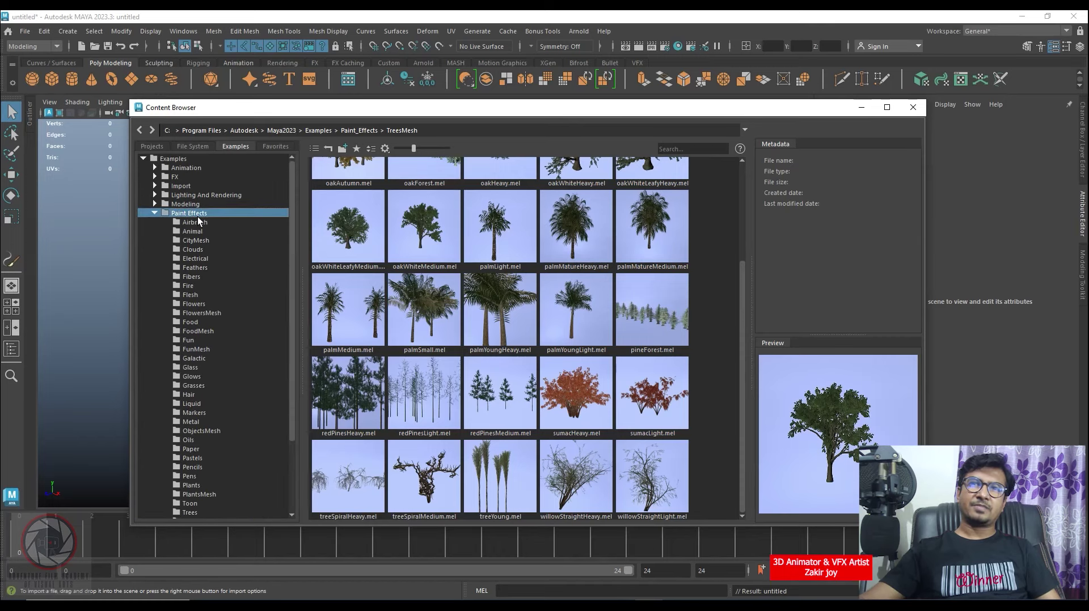
left_click_drag(290, 216, 294, 270)
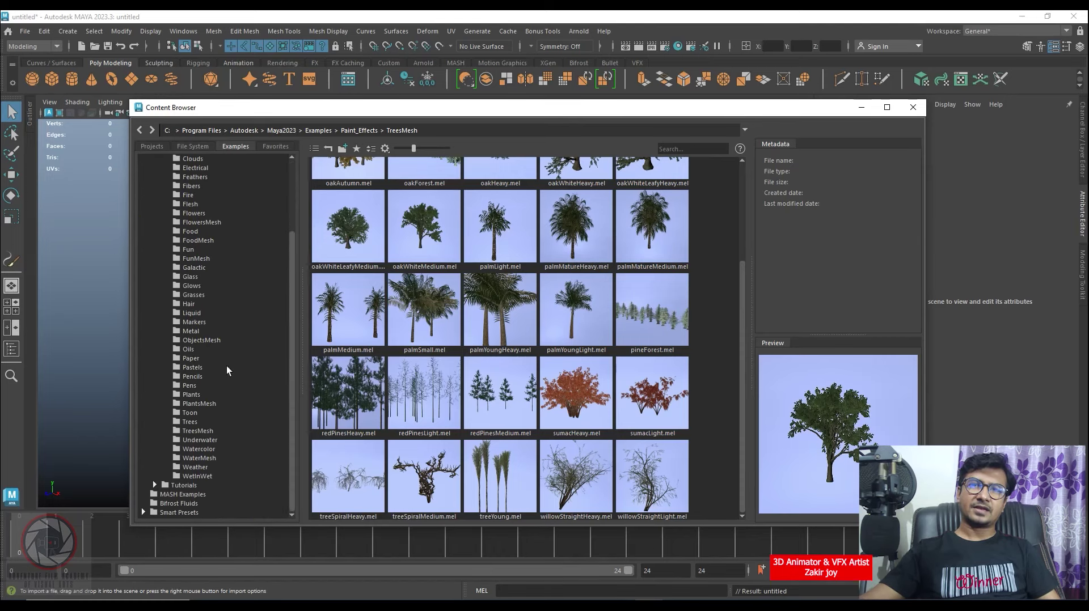
left_click(194, 432)
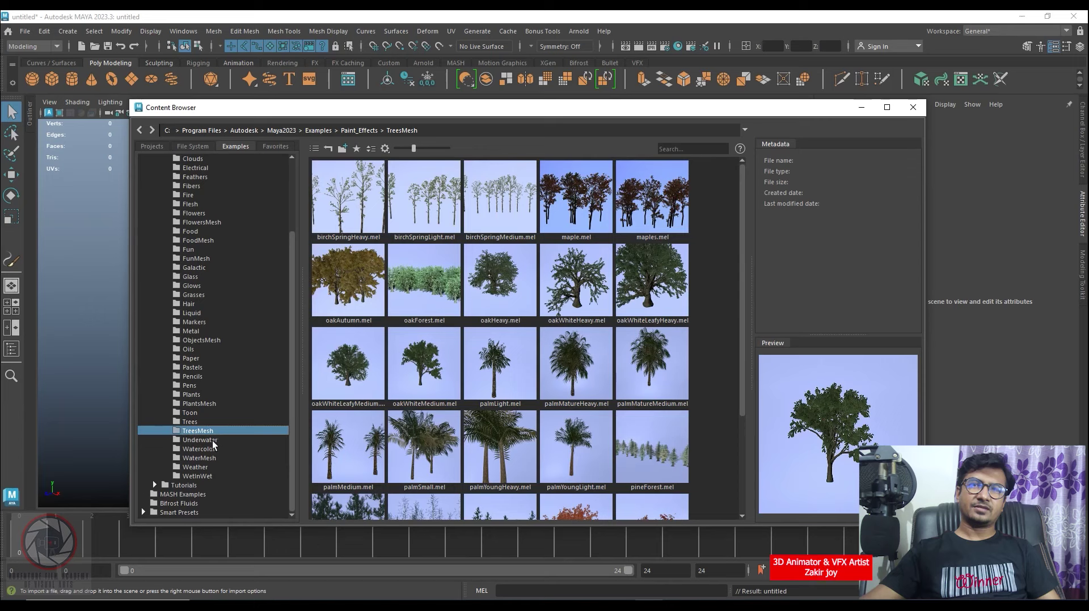
Load the oakWhiteMedium.mel brush and minimize the Content Browser
left_click(424, 364)
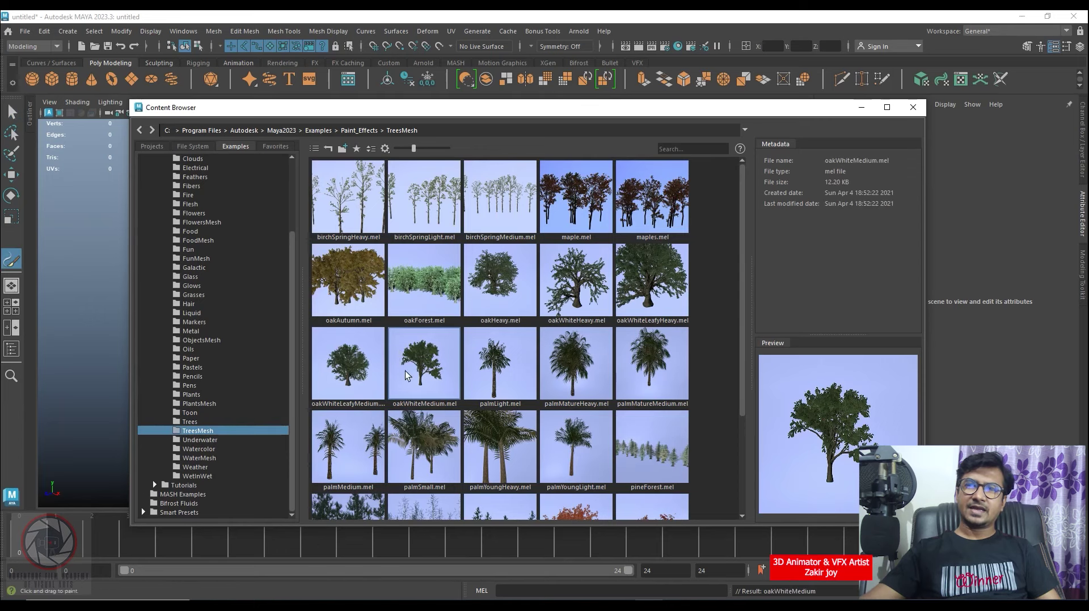
scroll(465, 363, "down", 3)
scroll(482, 346, "up", 3)
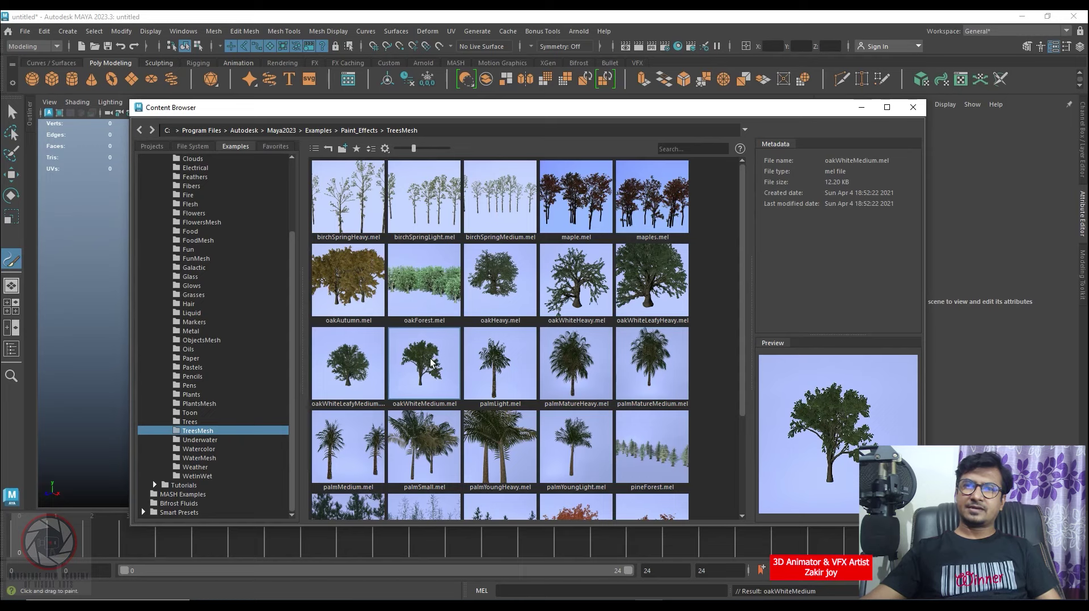
left_click(861, 107)
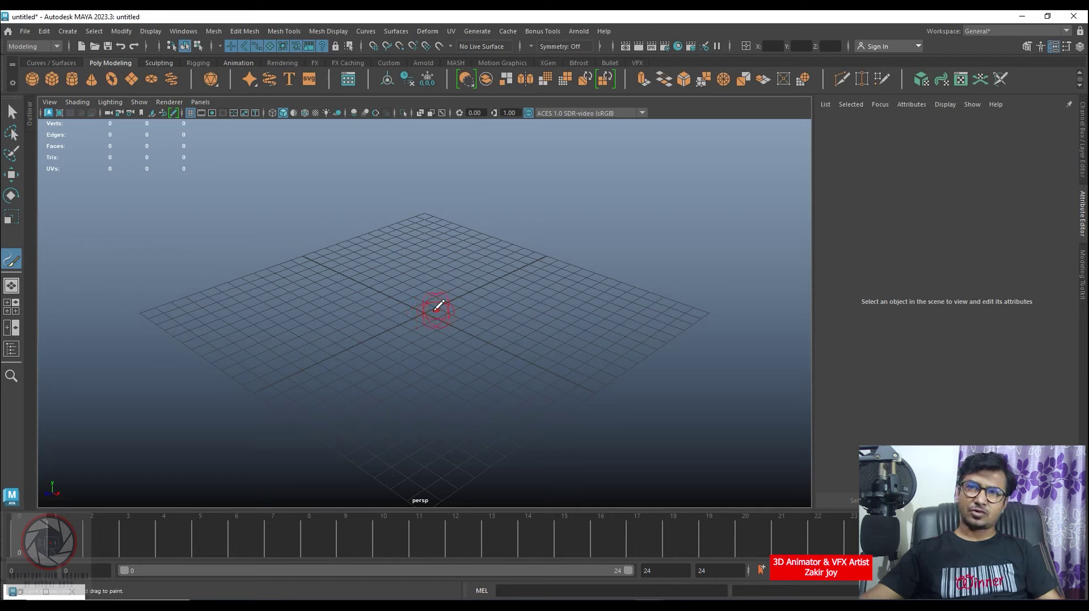
Paint strokeOakWhiteMedium1 at the grid centre, then deselect it and orbit to see the whole tree
left_click_drag(431, 306, 461, 304)
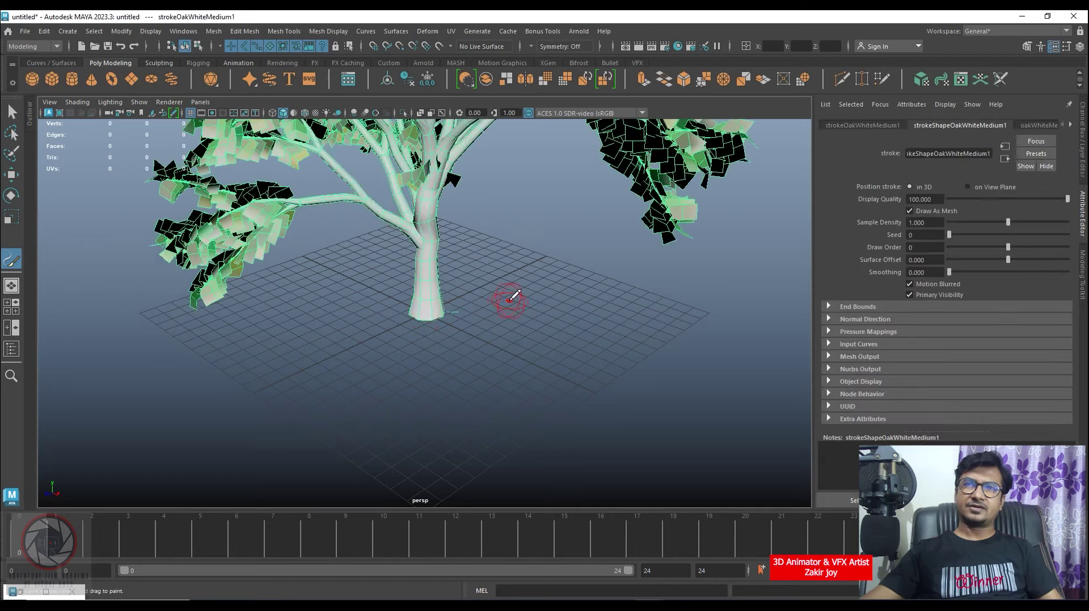
left_click_drag(563, 260, 504, 341, "alt")
key("w")
left_click(530, 377)
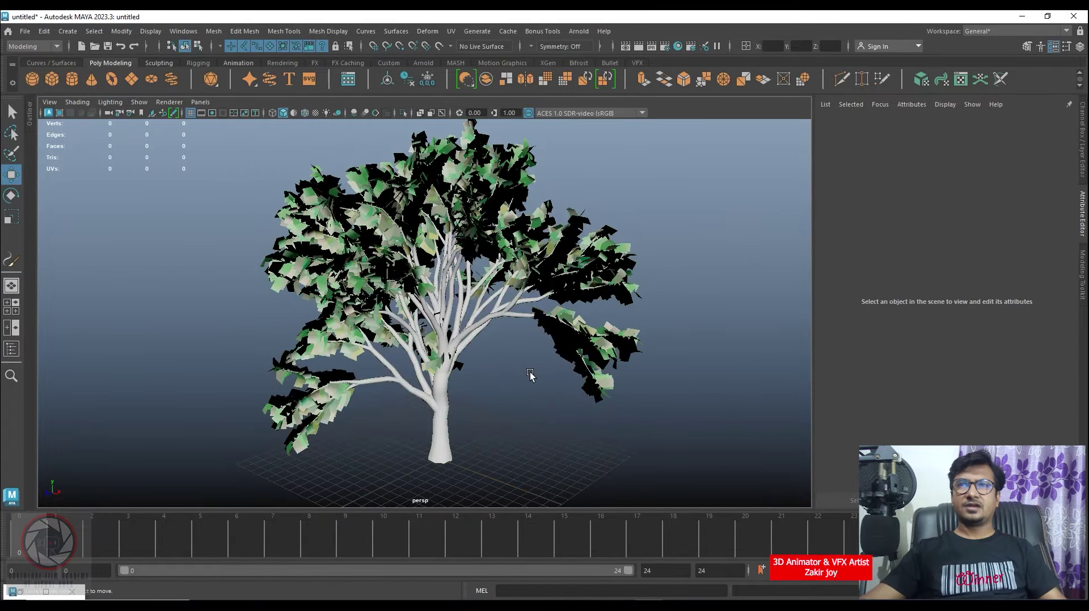
mouse_move(529, 376)
left_mouse_down("alt")
mouse_move(509, 388)
mouse_move(515, 381)
left_mouse_up("alt")
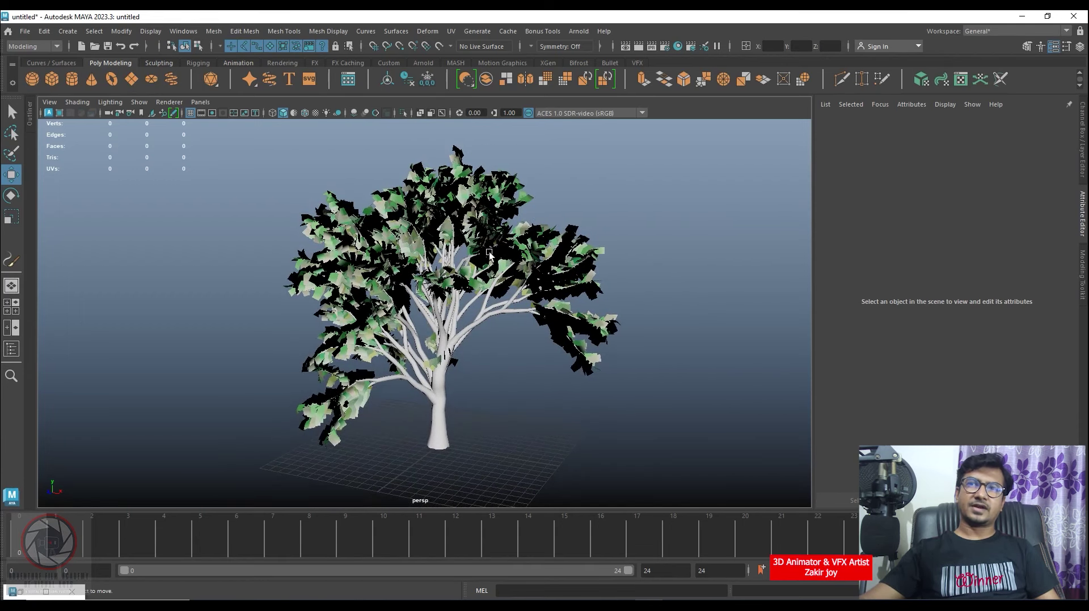
Add an Arnold Skydome Light and a polygon ground plane scaled well beyond the tree
left_click(580, 31)
mouse_move(589, 90)
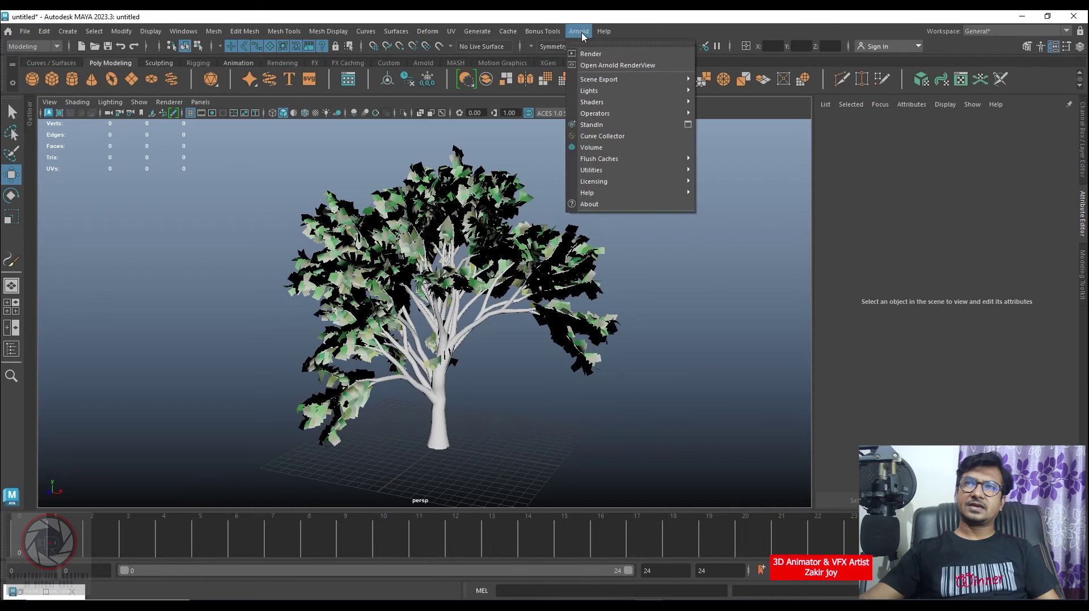
left_click(742, 102)
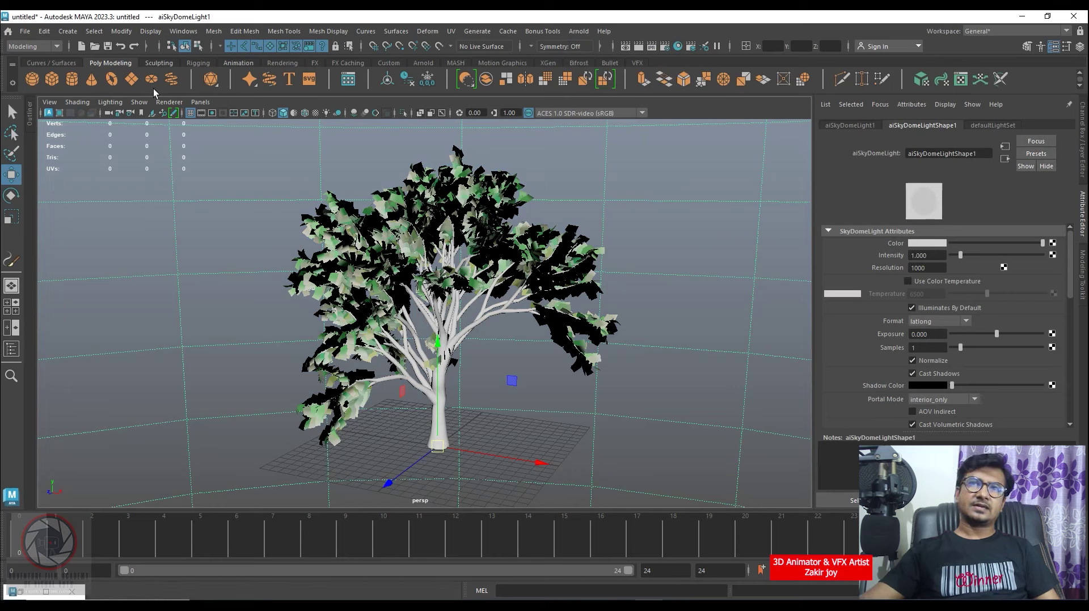
left_click(131, 79)
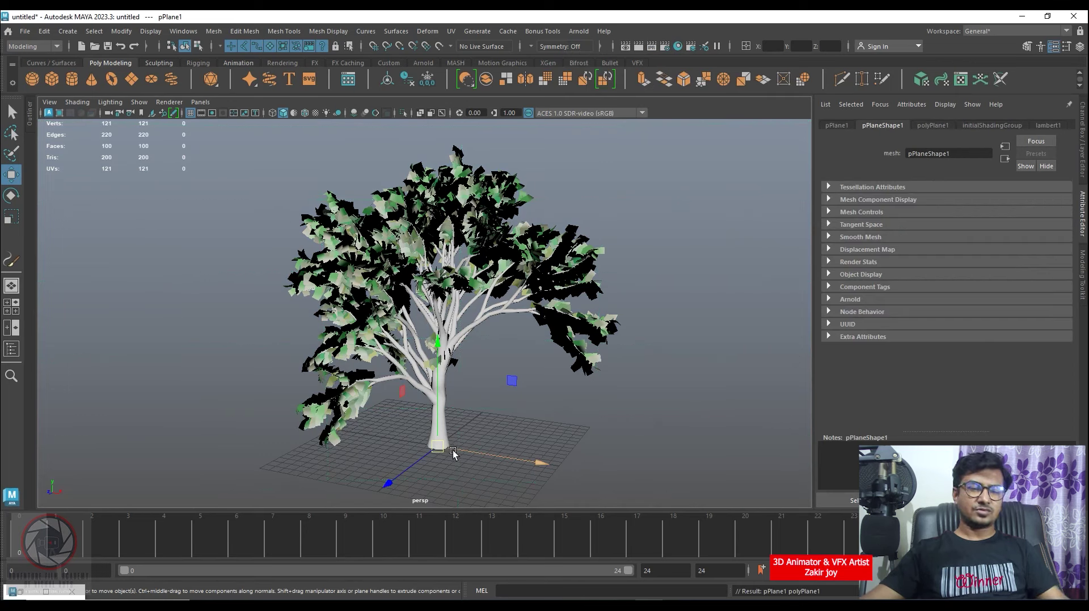
key("r")
left_click_drag(438, 446, 733, 394)
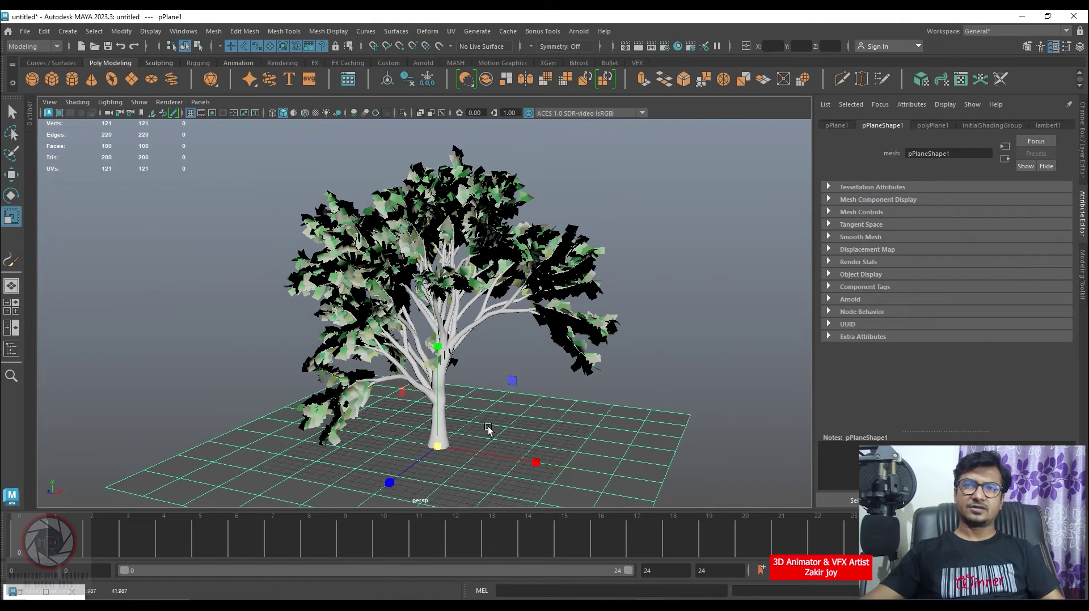
Orbit to a lower, closer view, selecting the sky dome and then the ground plane
mouse_move(488, 430)
left_mouse_down("alt")
mouse_move(486, 406)
mouse_move(712, 284)
left_mouse_up("alt")
left_click(686, 322)
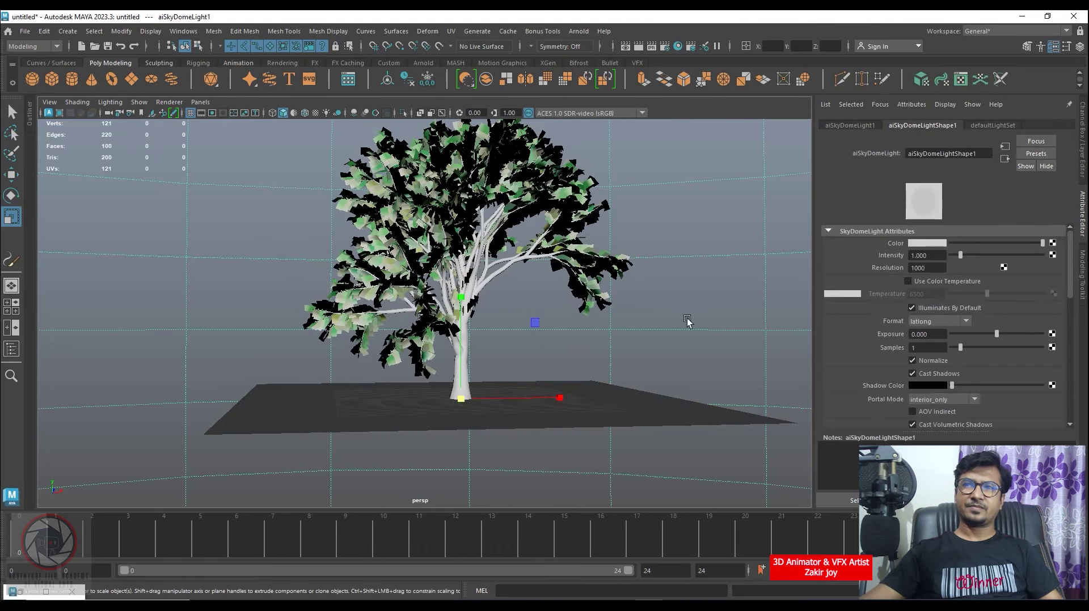
left_click(623, 408)
mouse_move(622, 408)
left_mouse_down("alt")
mouse_move(615, 367)
mouse_move(583, 417)
left_mouse_up("alt")
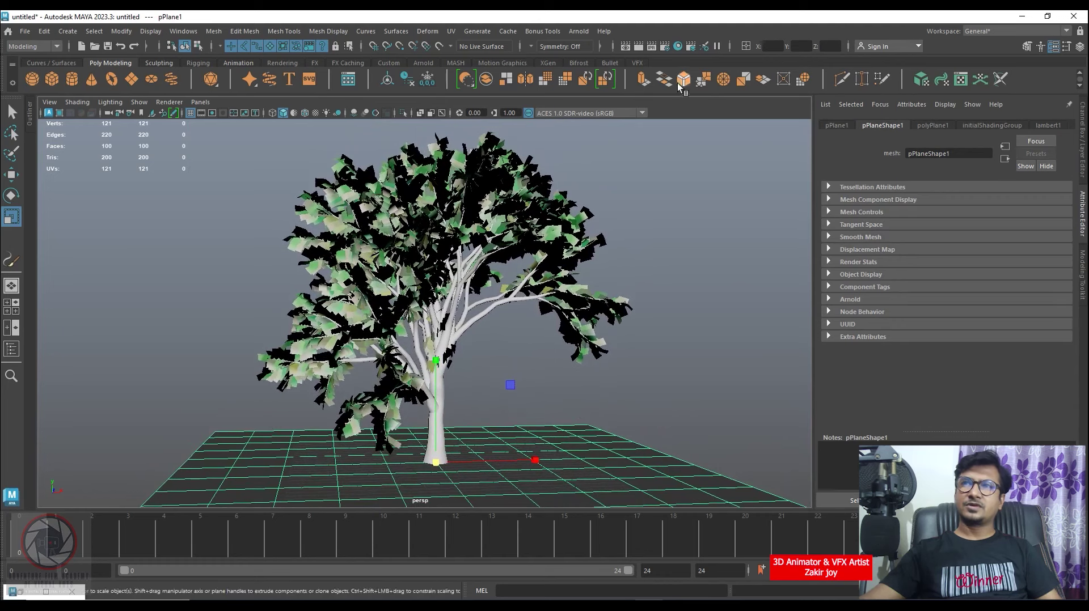
left_click(579, 31)
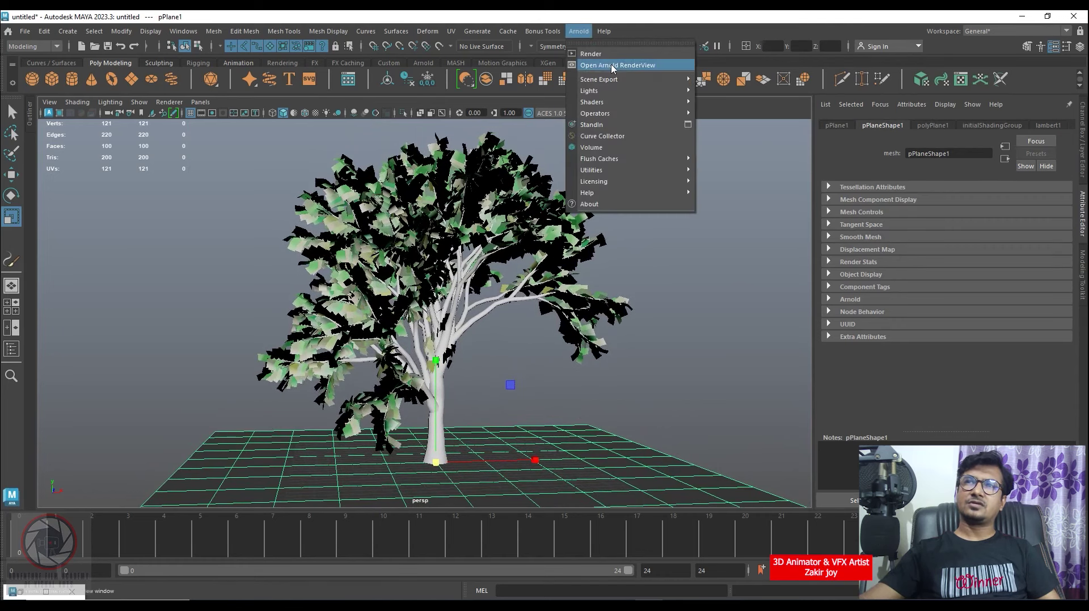
left_click(631, 67)
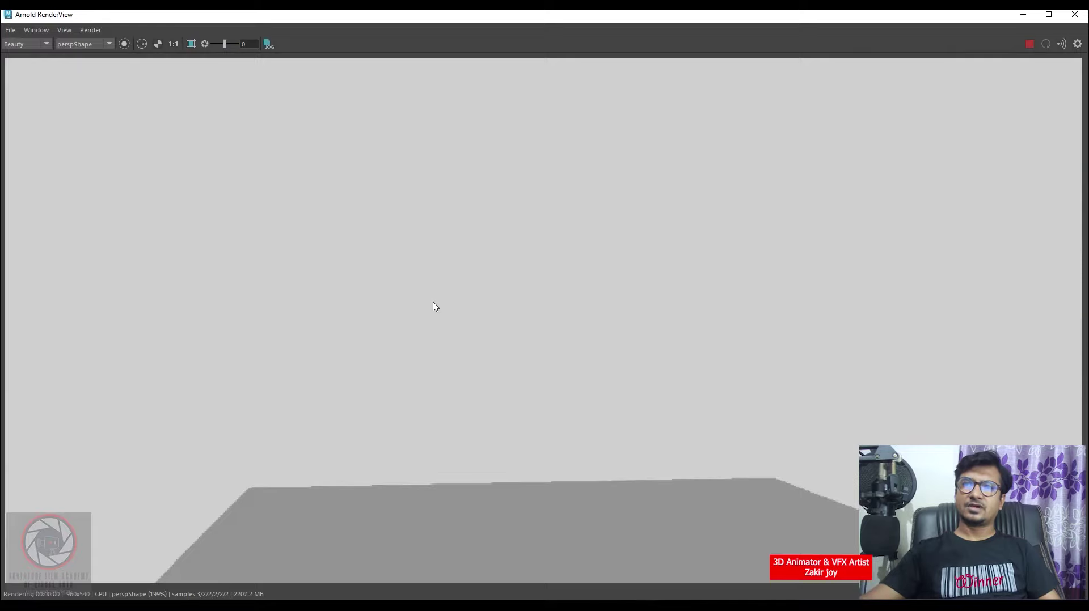
scroll(586, 328, "down", 2)
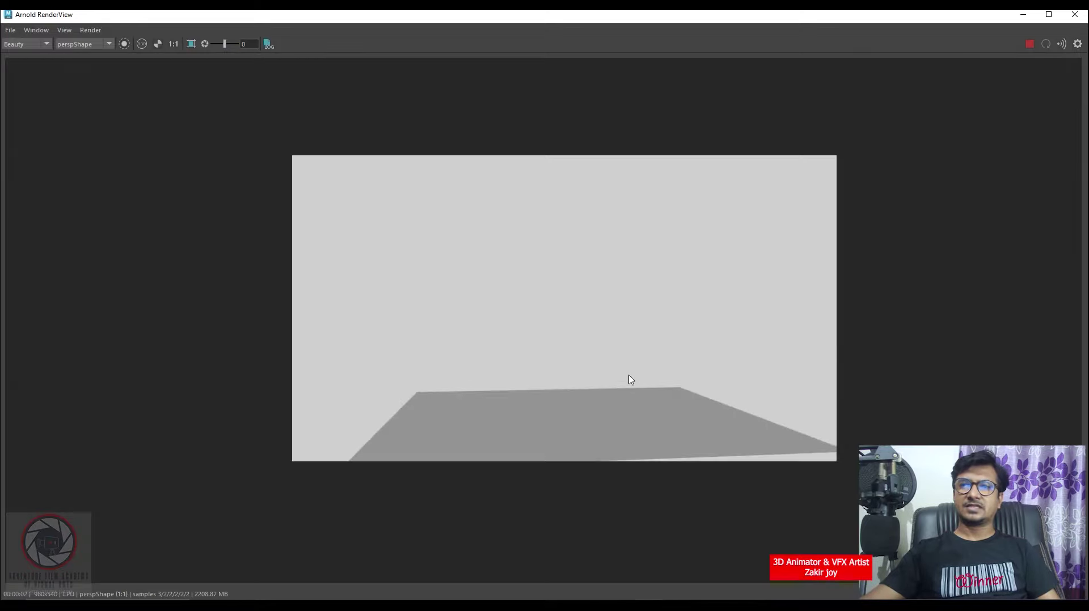
scroll(633, 375, "up", 1)
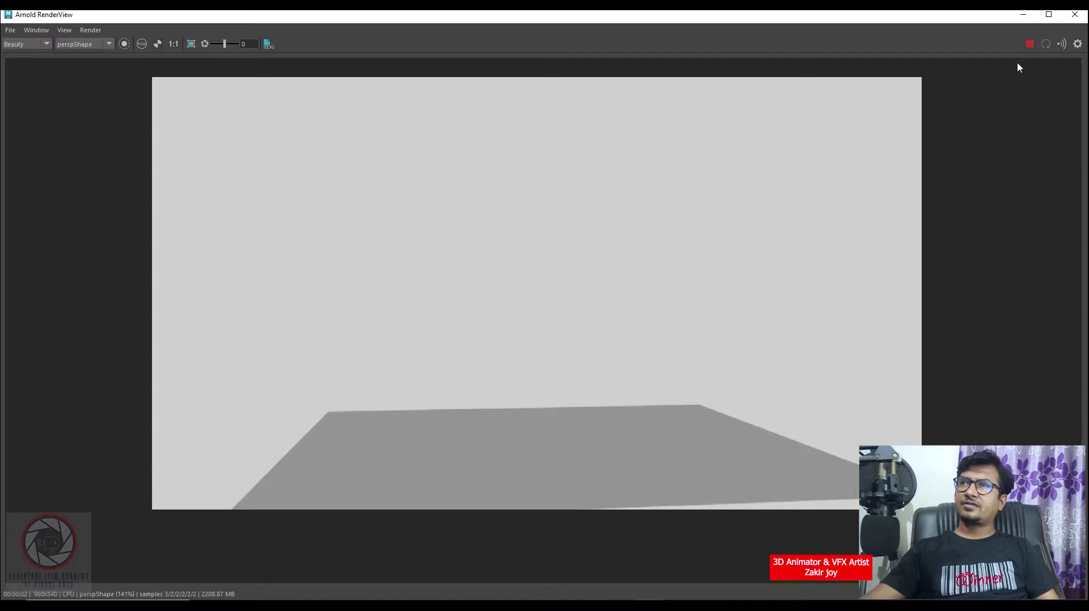
left_click(1080, 16)
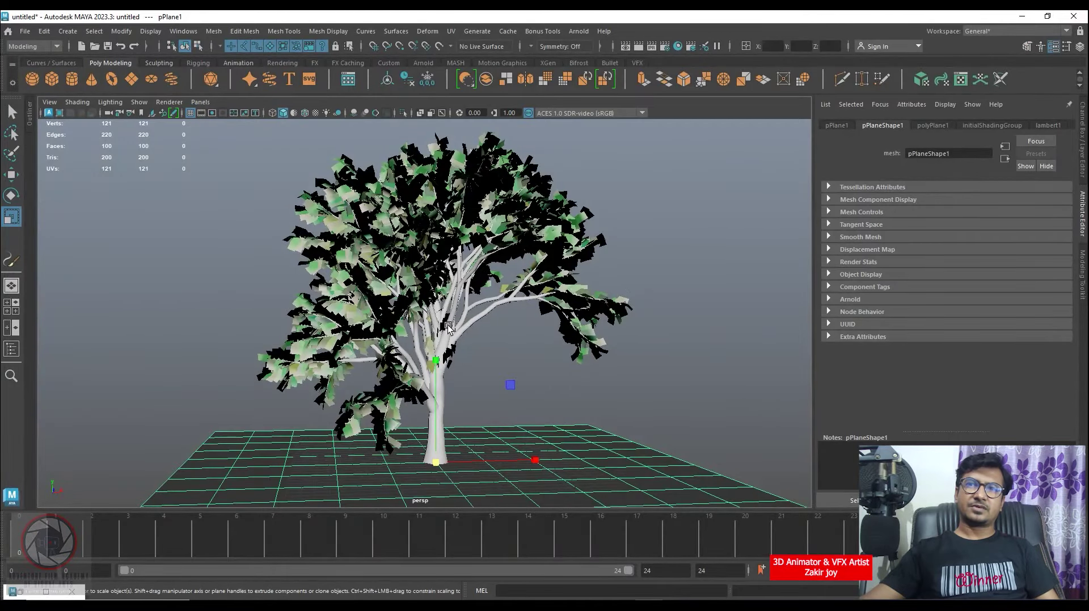
Convert the selected oak stroke with Paint Effects to Polygons, keeping Poly limit 100000
left_click(447, 327)
scroll(465, 340, "up", 2)
scroll(481, 355, "up", 2)
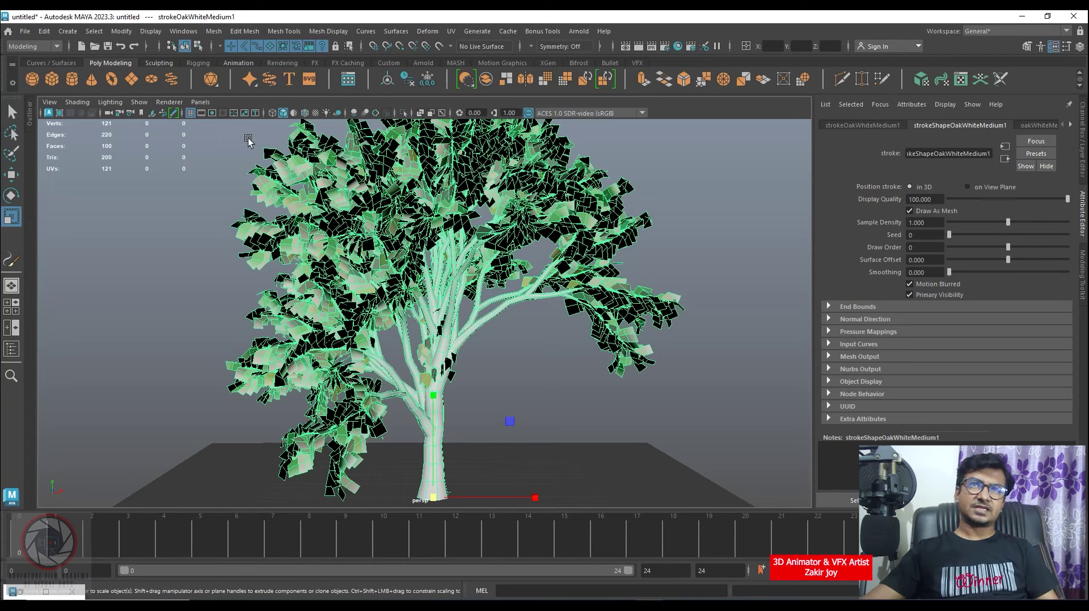
left_click(120, 32)
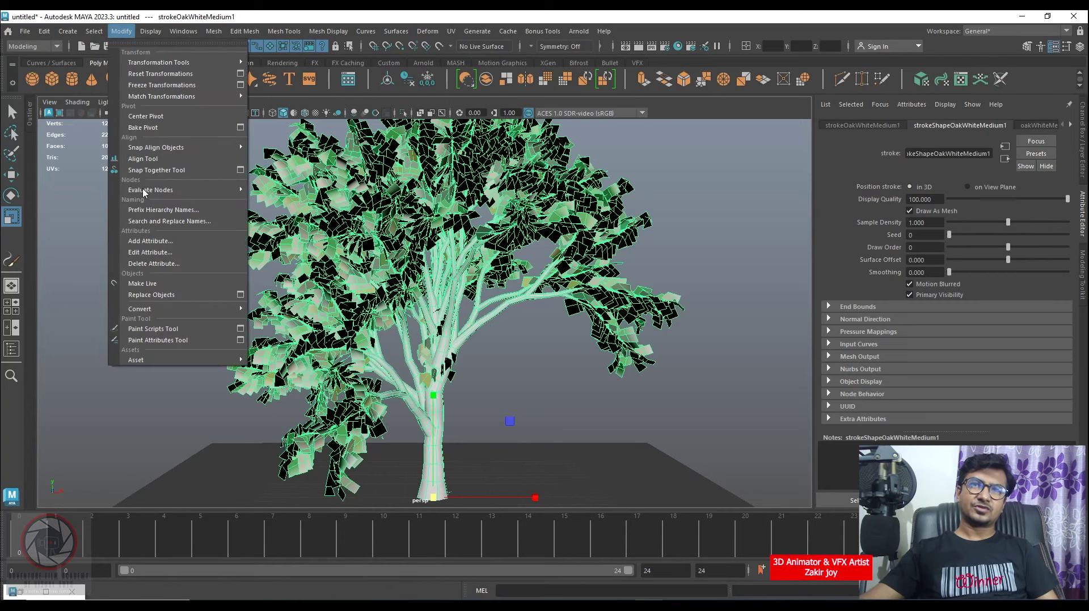
mouse_move(139, 308)
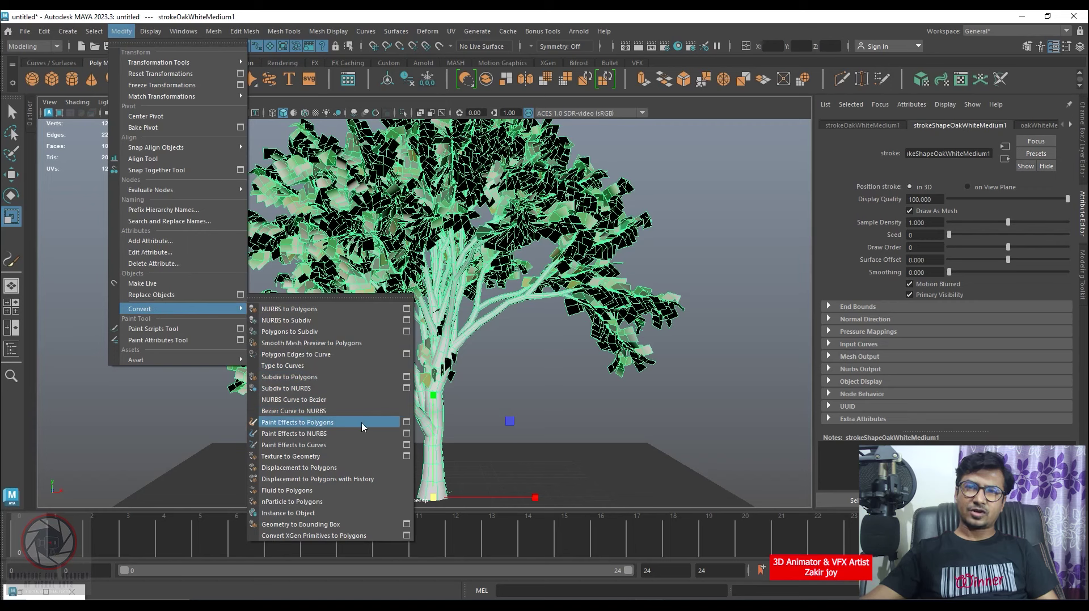
left_click(406, 422)
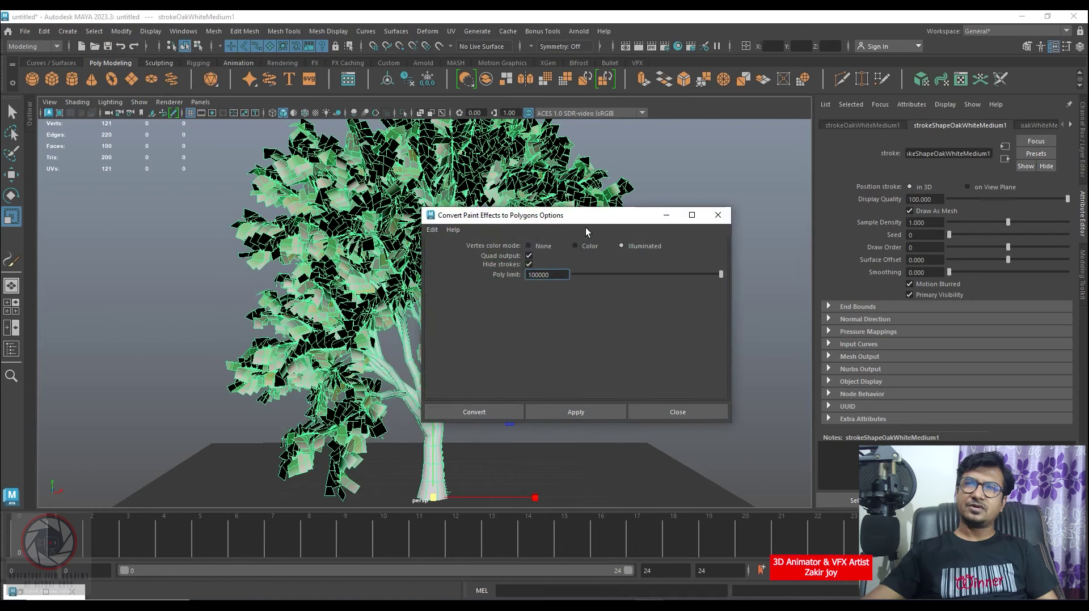
left_click_drag(595, 216, 621, 216)
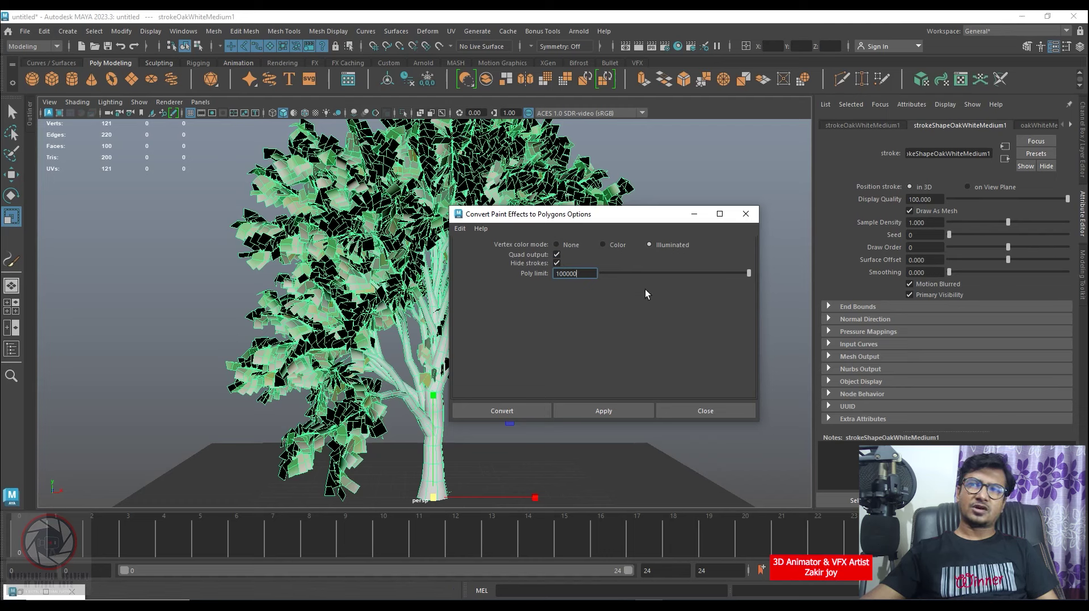
left_click(512, 409)
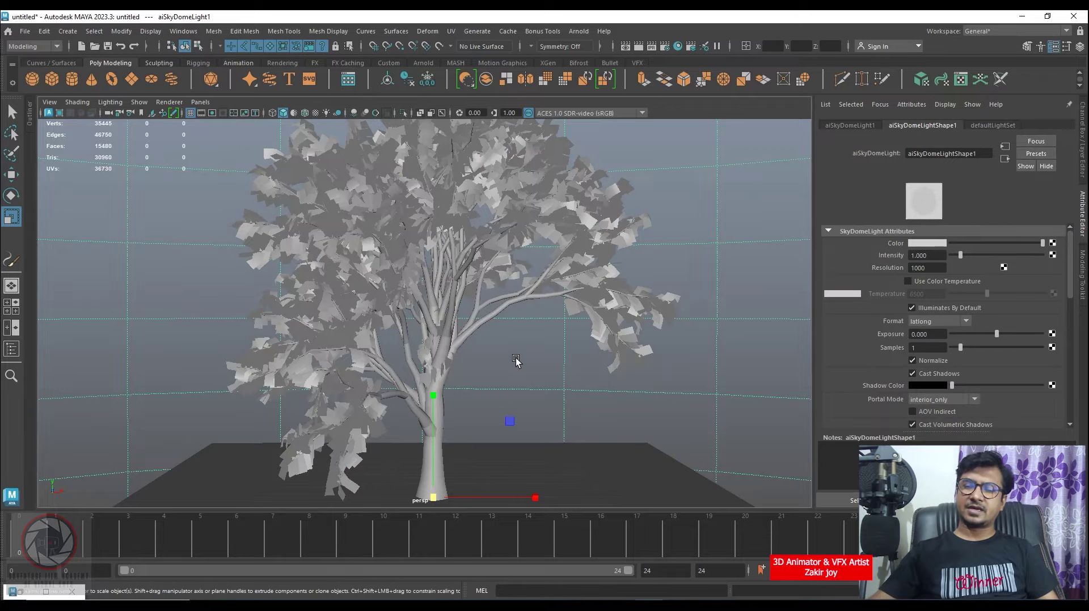
Switch to textured display (6), orbit, and select the converted trunk and leaf meshes
key("6")
mouse_move(516, 360)
left_mouse_down("alt")
mouse_move(423, 402)
mouse_move(503, 417)
mouse_move(476, 325)
mouse_move(452, 328)
mouse_move(498, 369)
mouse_move(441, 359)
left_mouse_up("alt")
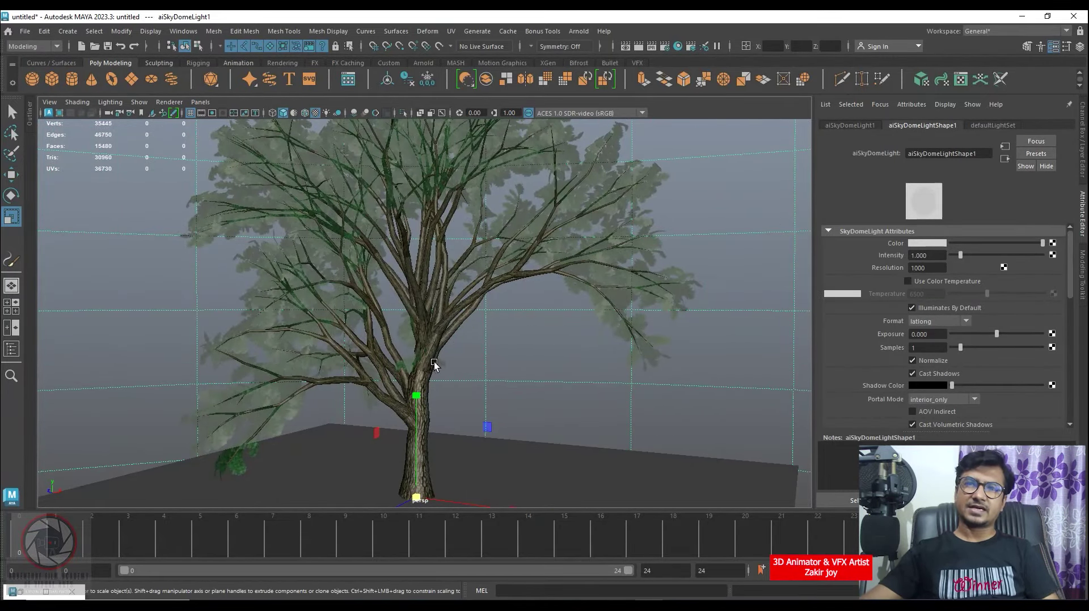
left_click(444, 324)
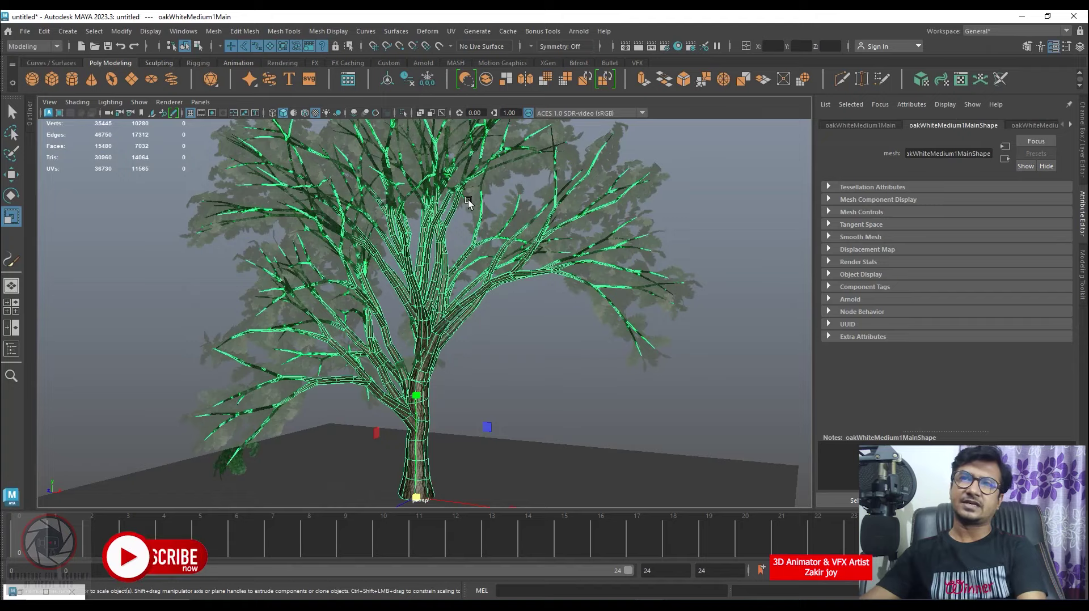
left_click(526, 214)
mouse_move(596, 333)
left_mouse_down("alt")
mouse_move(577, 316)
mouse_move(624, 255)
mouse_move(732, 180)
left_mouse_up("alt")
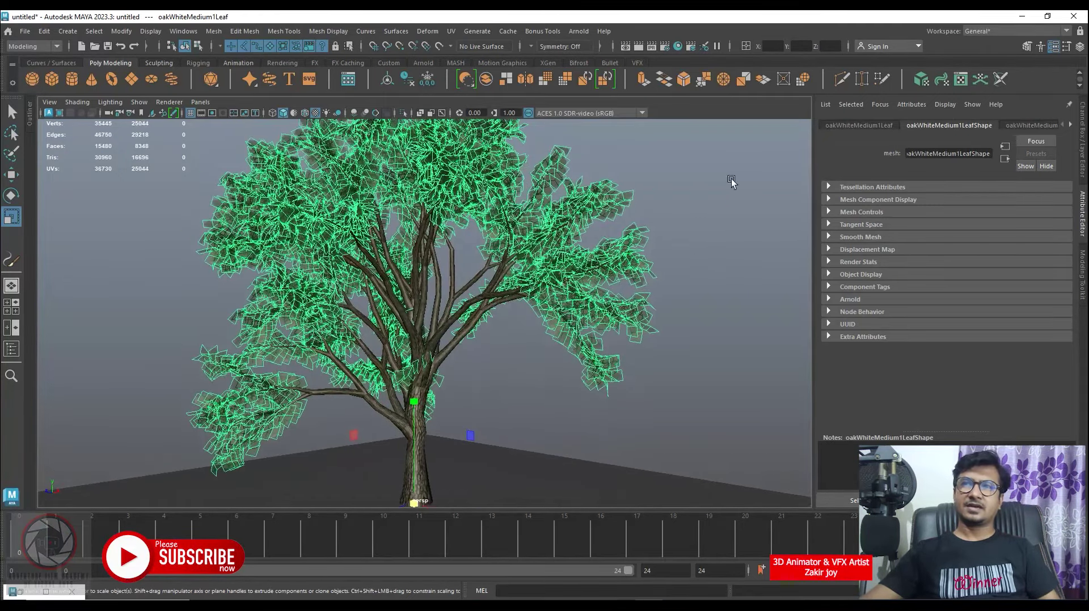
left_click(579, 33)
left_click(643, 67)
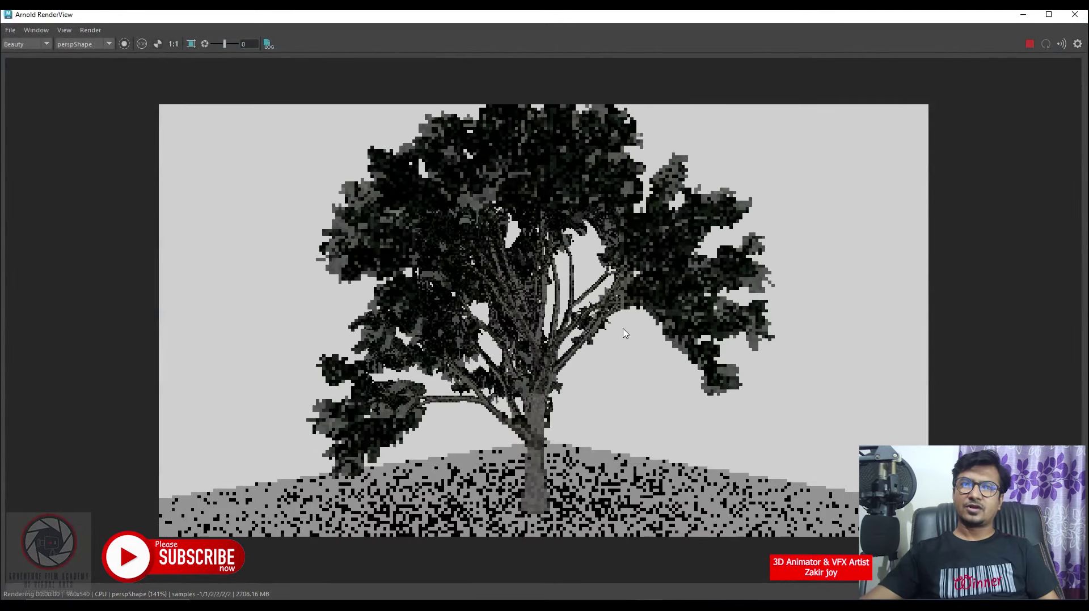
scroll(509, 325, "up", 2)
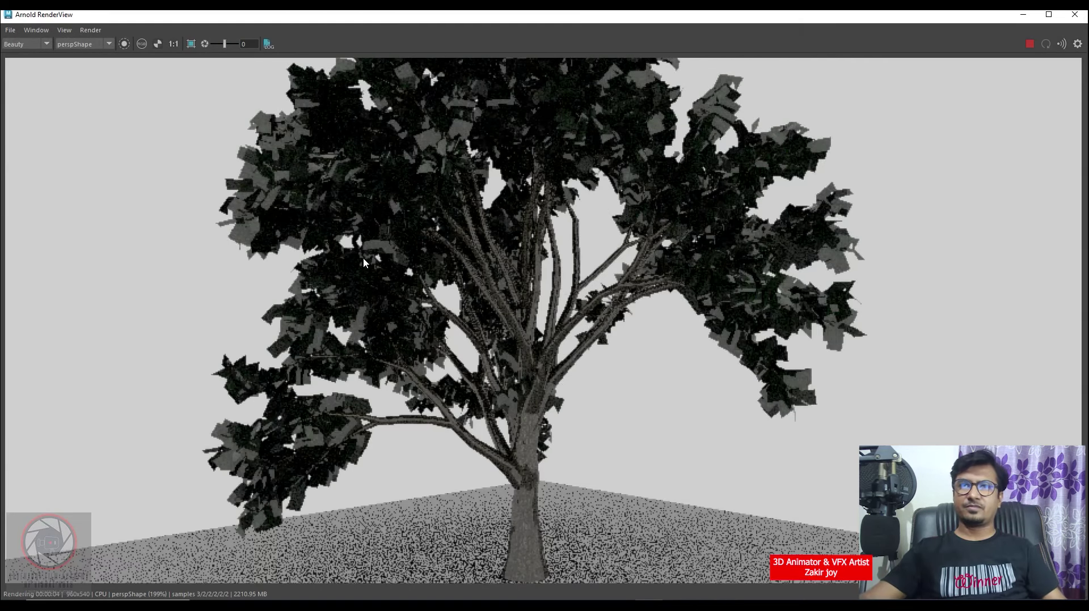
scroll(536, 431, "up", 2)
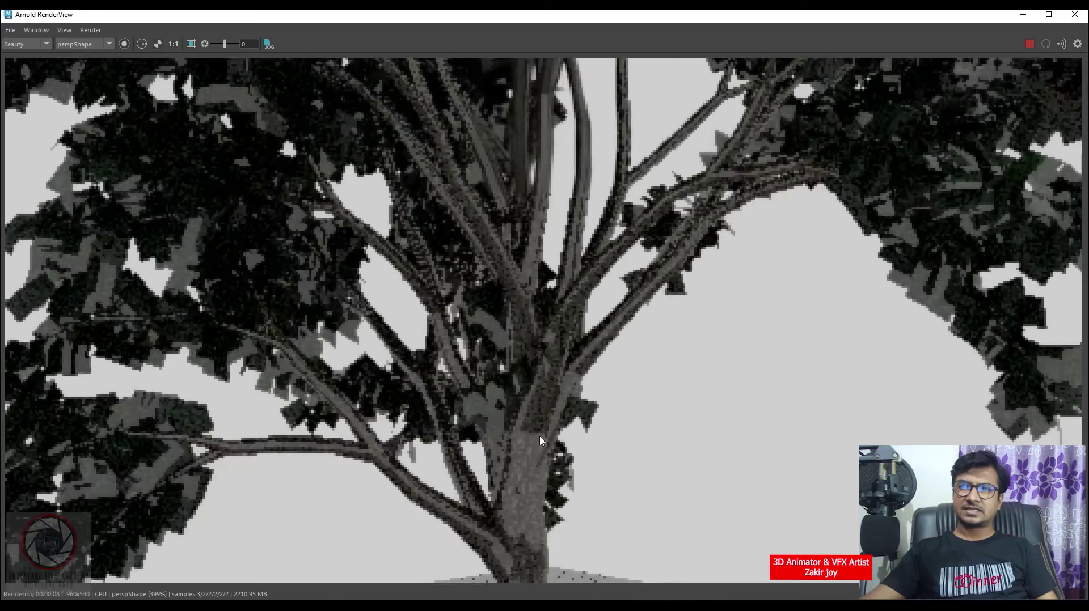
scroll(532, 398, "down", 2)
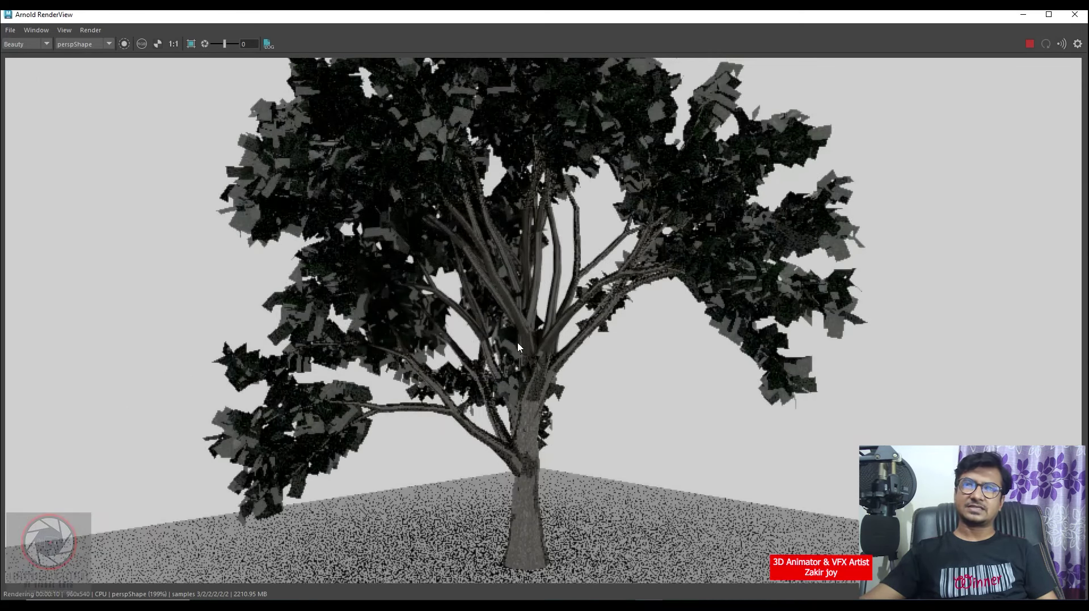
left_click(1076, 17)
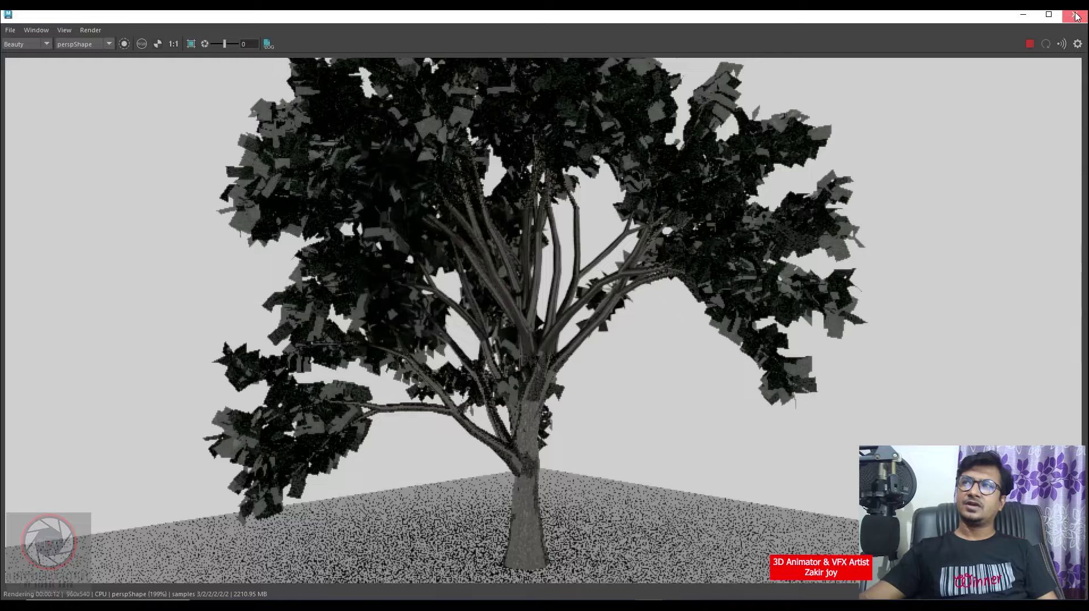
left_click_drag(514, 395, 467, 379, "alt")
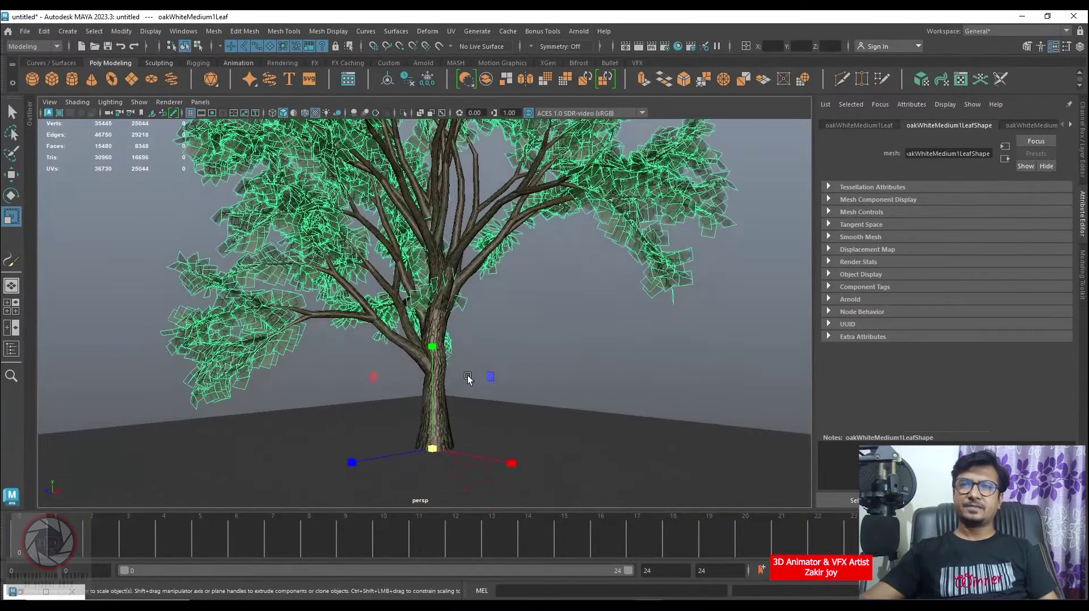
Connect a new File texture node to aiSkyDomeLight1's Color
left_click(580, 346)
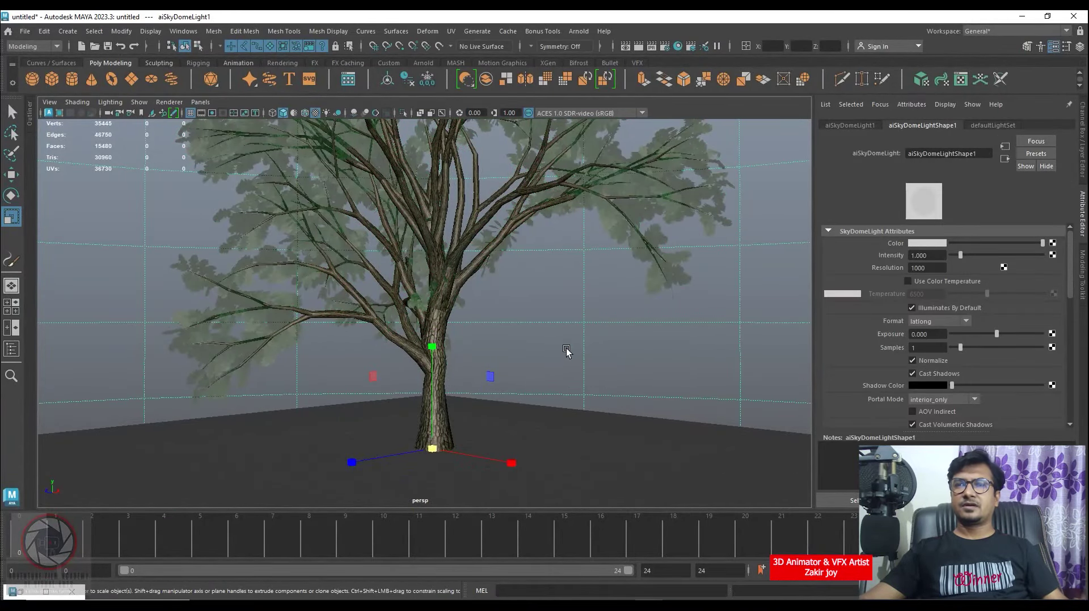
scroll(578, 355, "up", 2)
scroll(571, 354, "up", 2)
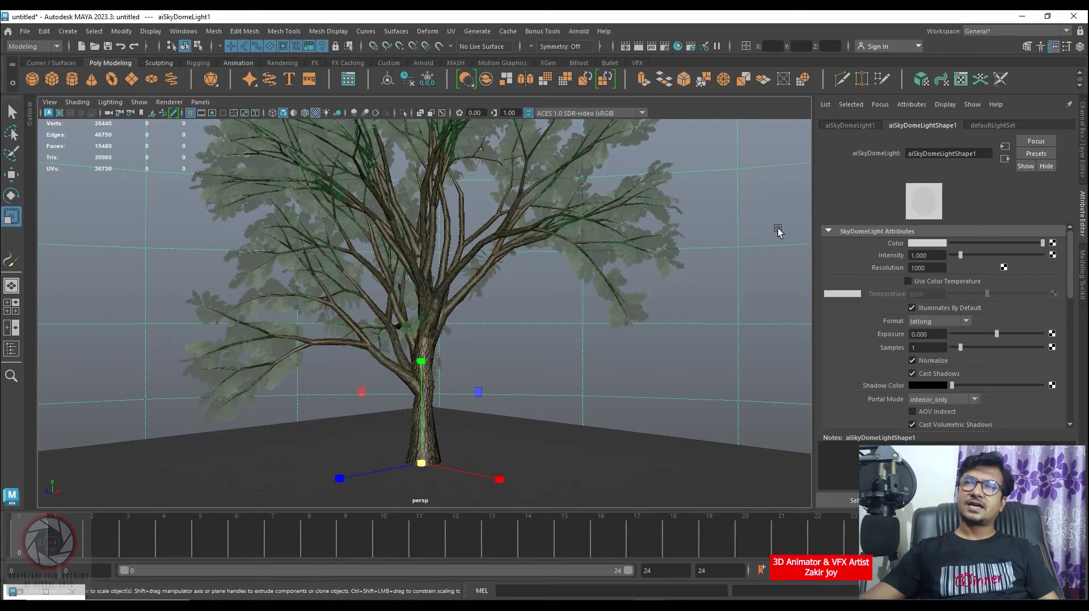
left_click(1052, 244)
left_click(479, 309)
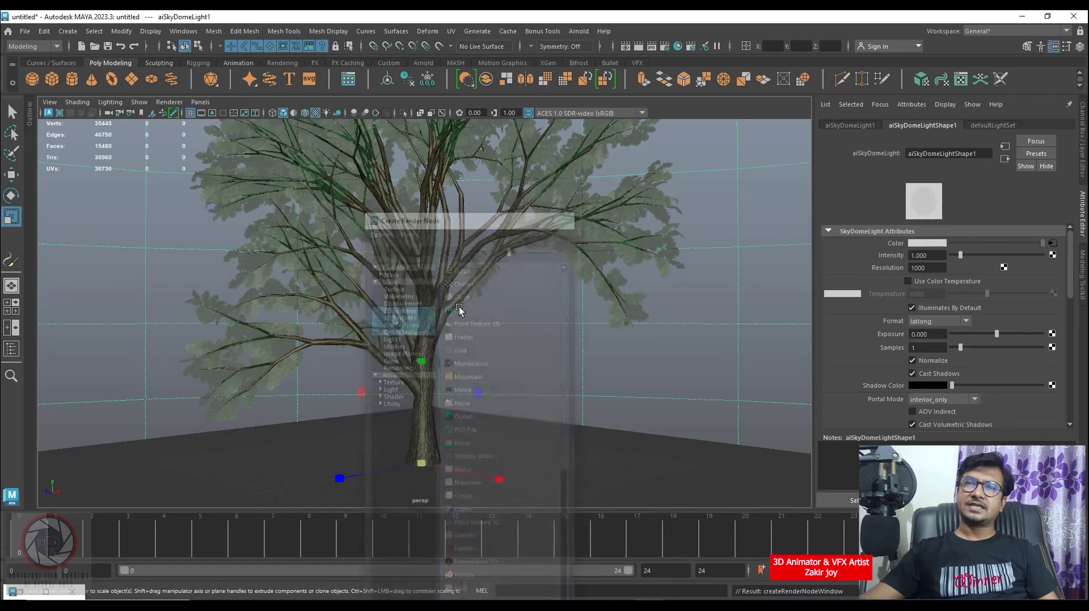
Load bismarckturm_hillside_2k.hdr from the Desktop '3d tree convert to arnold mtl' folder, orbiting to show the hill
left_click(1055, 279)
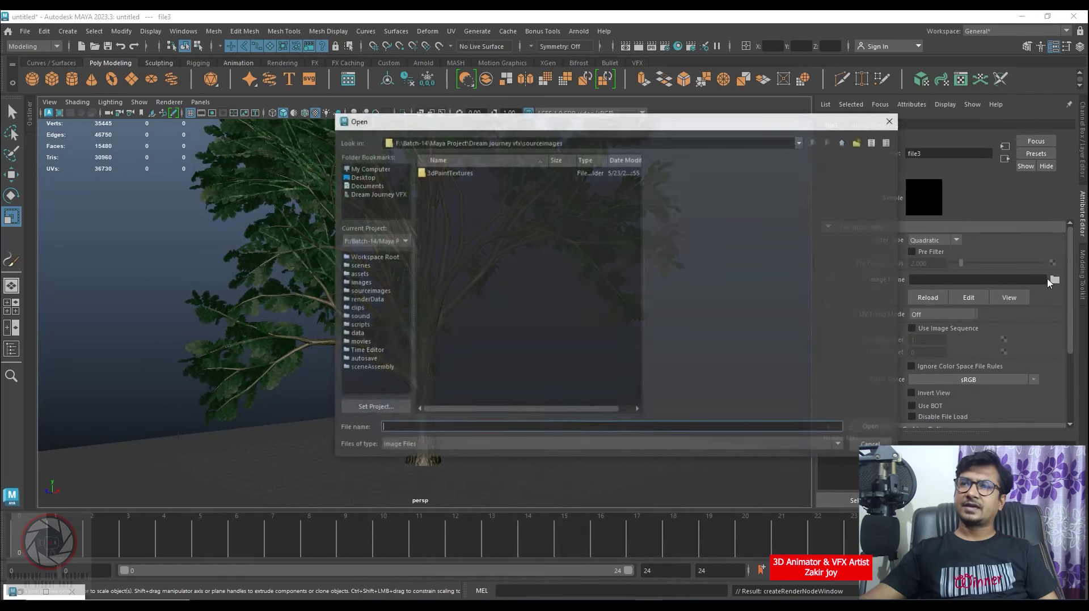
left_click(362, 179)
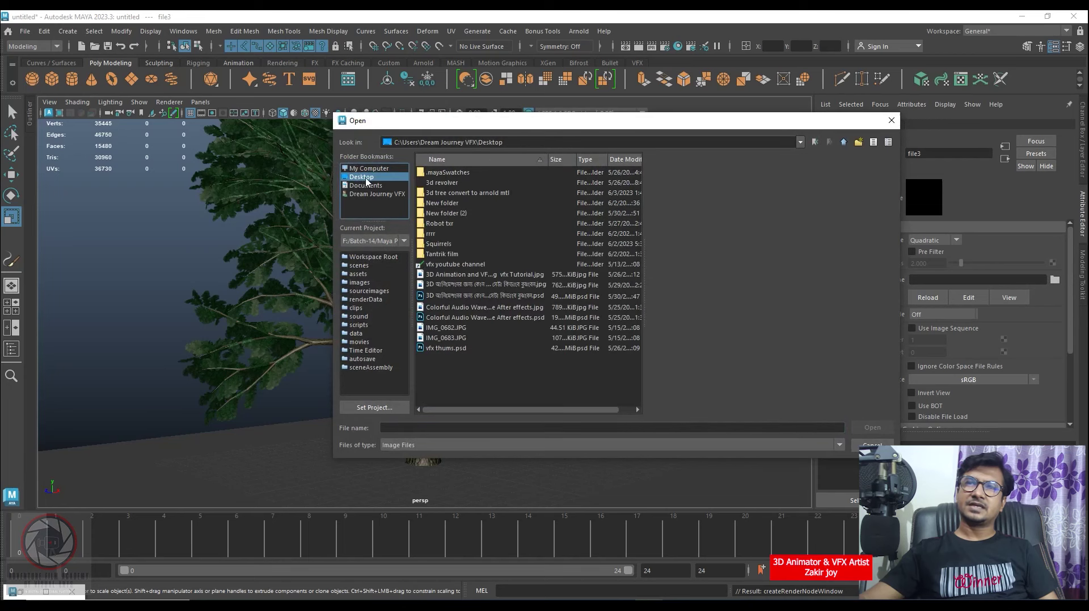
double_click(469, 193)
left_click(442, 194)
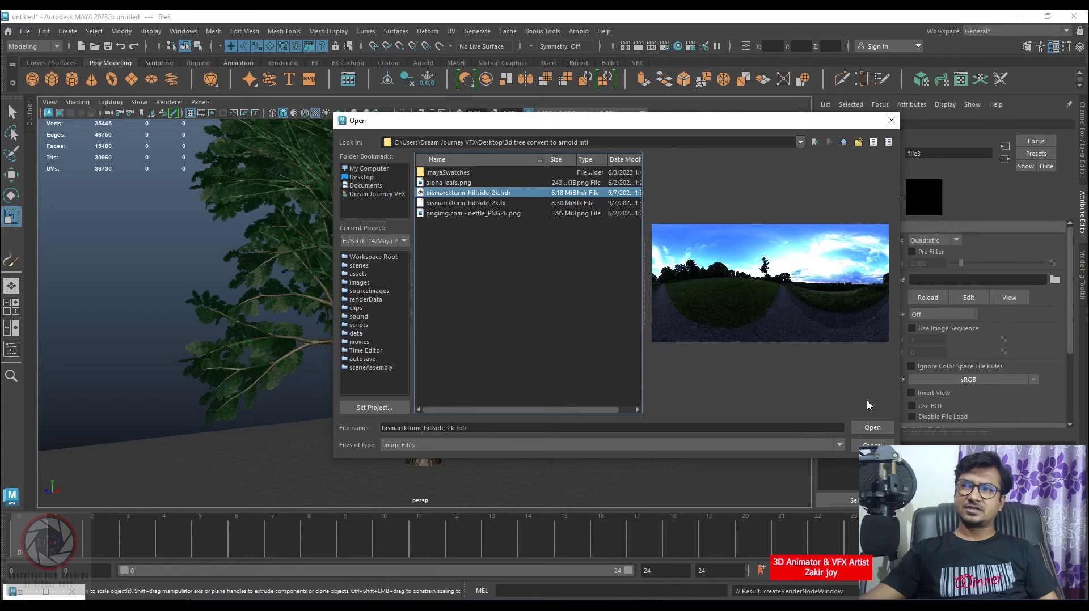
left_click(870, 427)
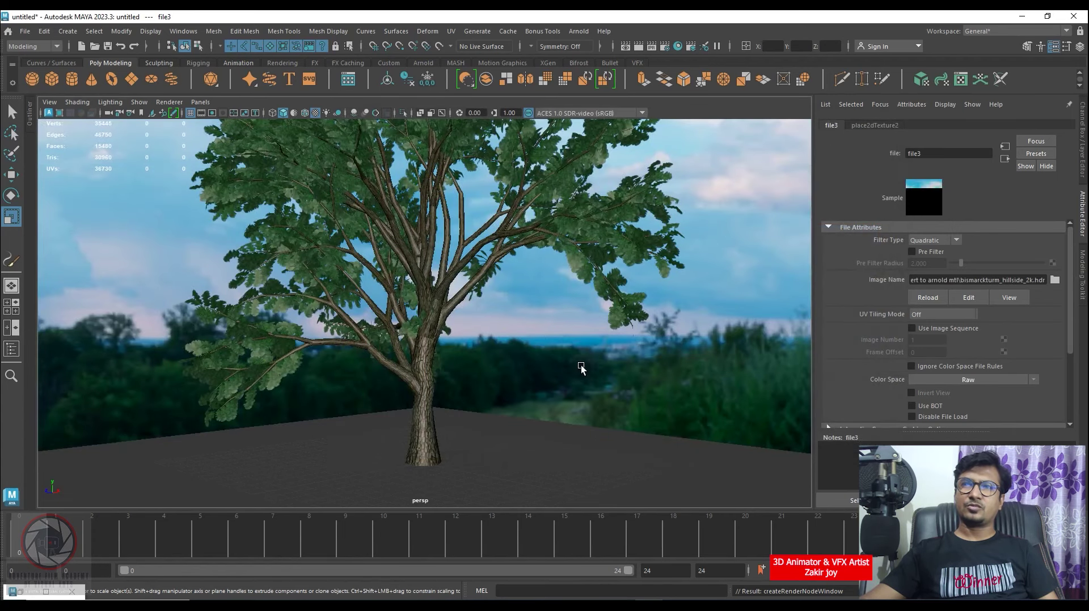
left_click_drag(541, 367, 557, 325, "alt")
scroll(569, 392, "up", 3)
left_click_drag(570, 391, 651, 396, "alt")
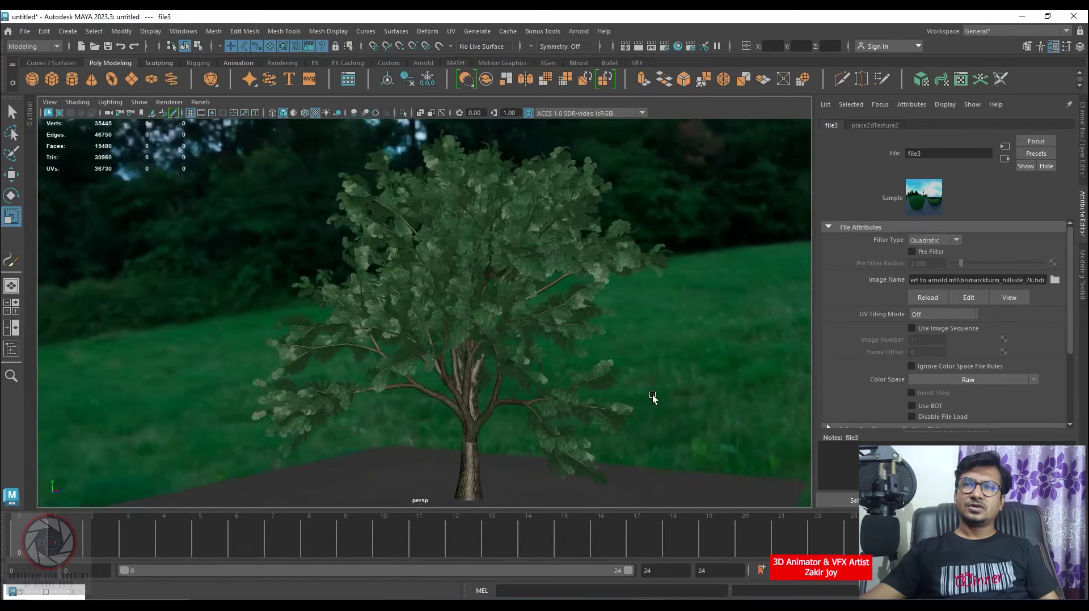
left_click(578, 31)
left_click(620, 67)
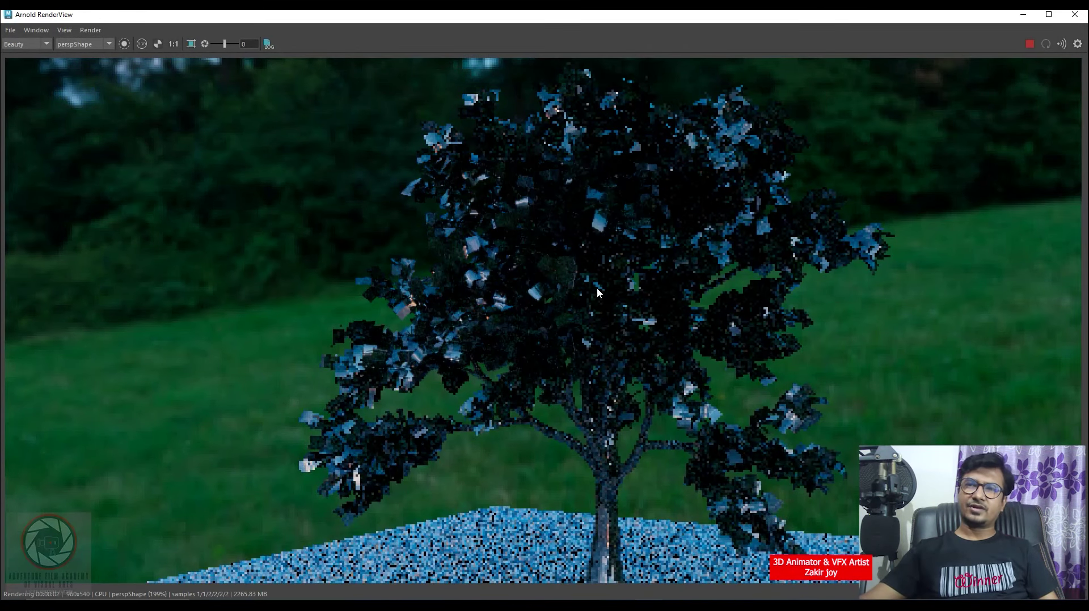
key("1")
scroll(619, 311, "up", 2)
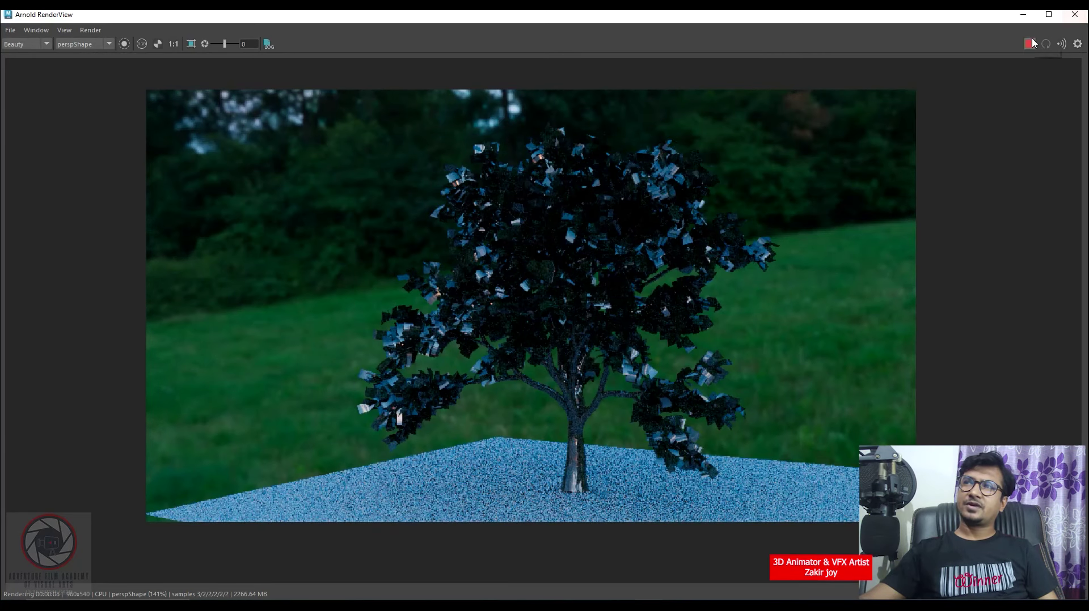
left_click(1074, 15)
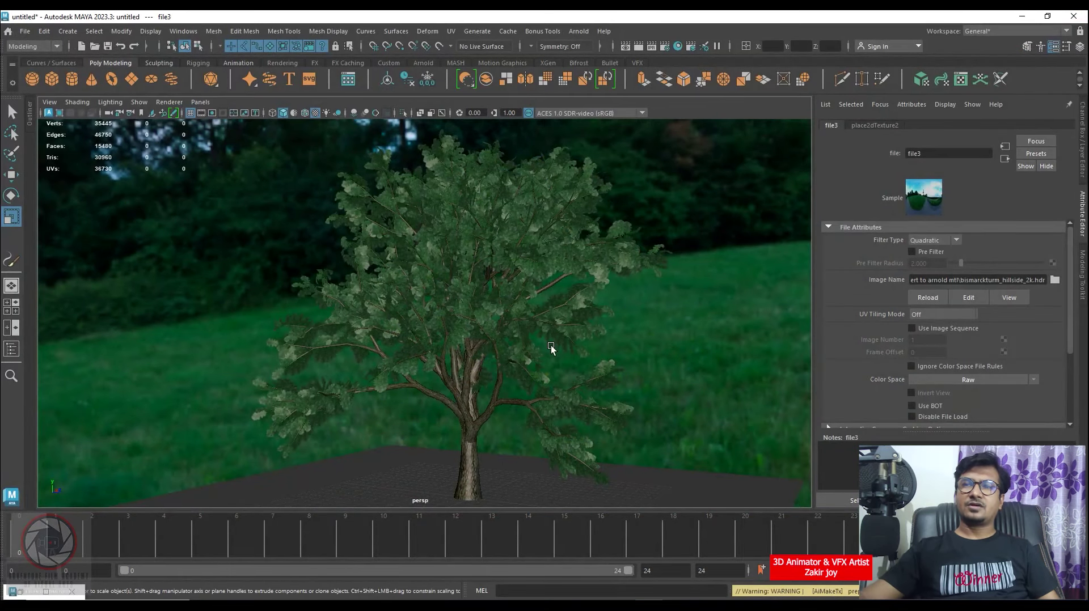
Open Hypershade and select the oakWhiteMedium1Shader material
left_click_drag(551, 348, 503, 395, "alt")
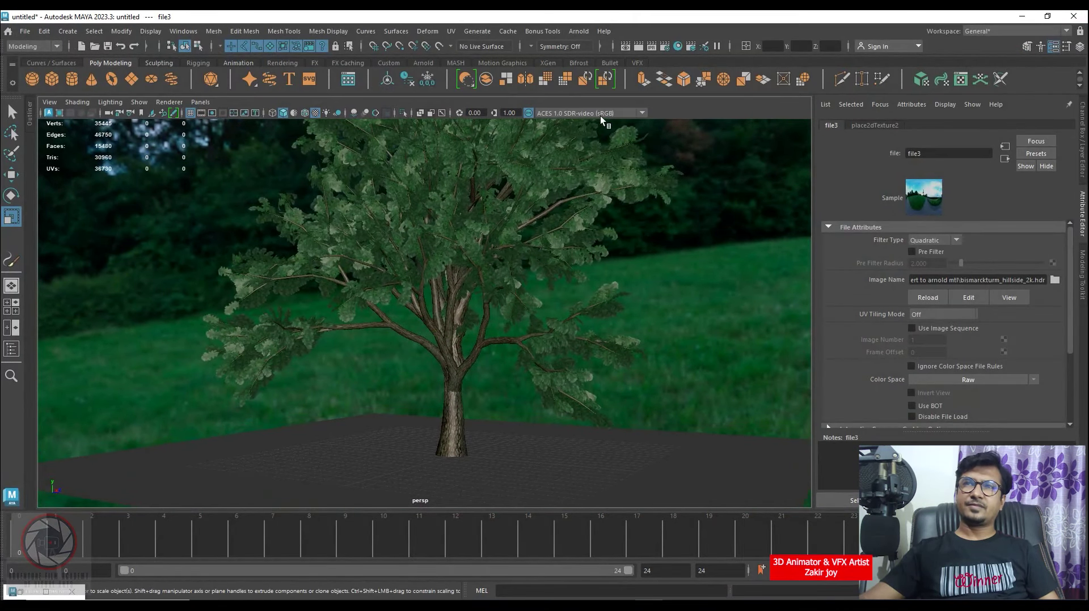
left_click(679, 46)
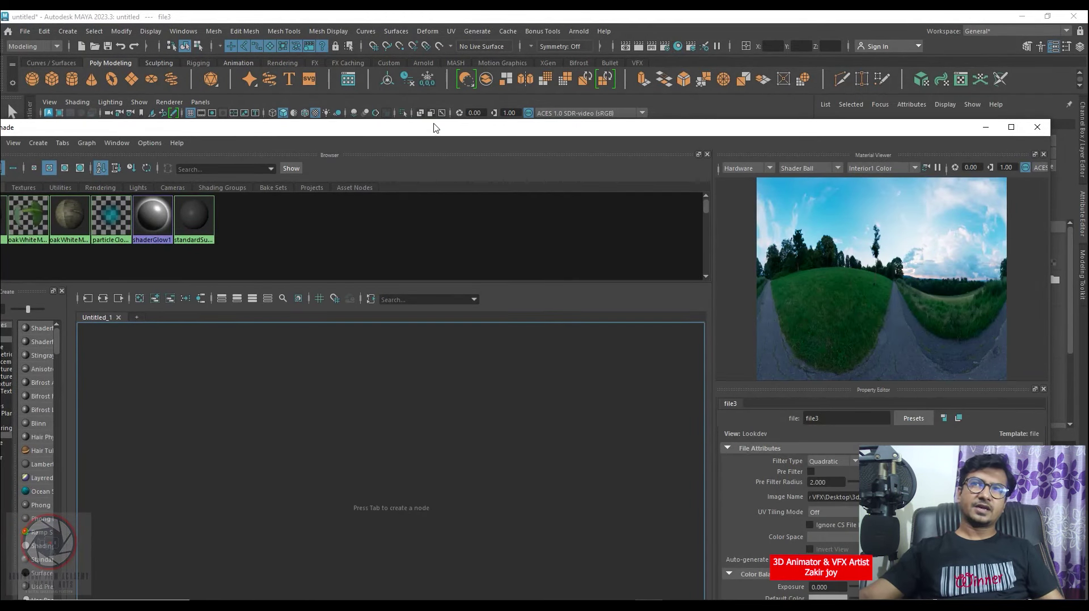
left_click_drag(413, 127, 710, 141)
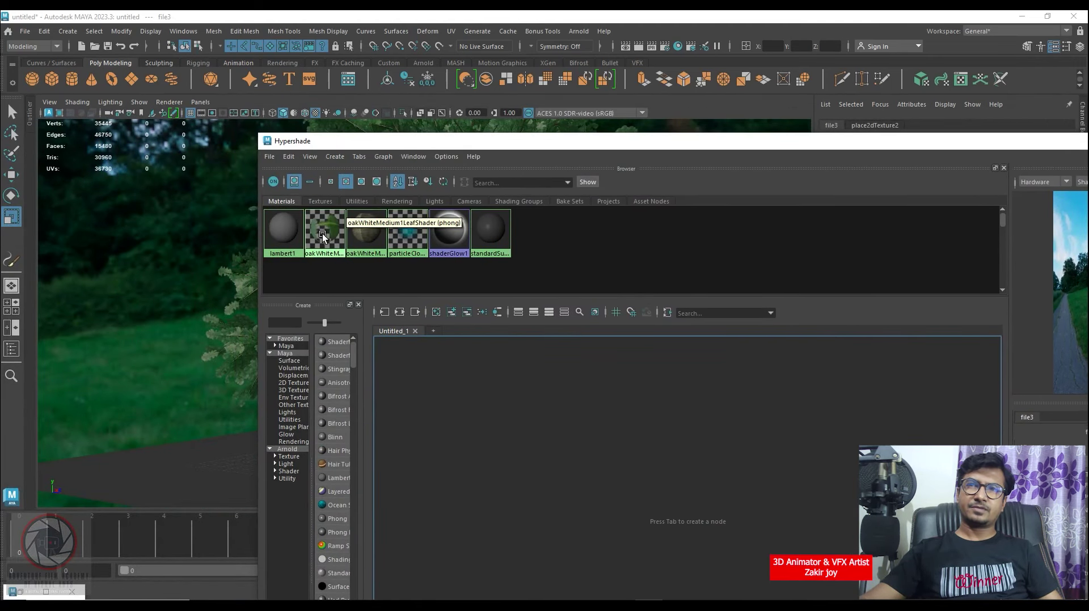
left_click(323, 234)
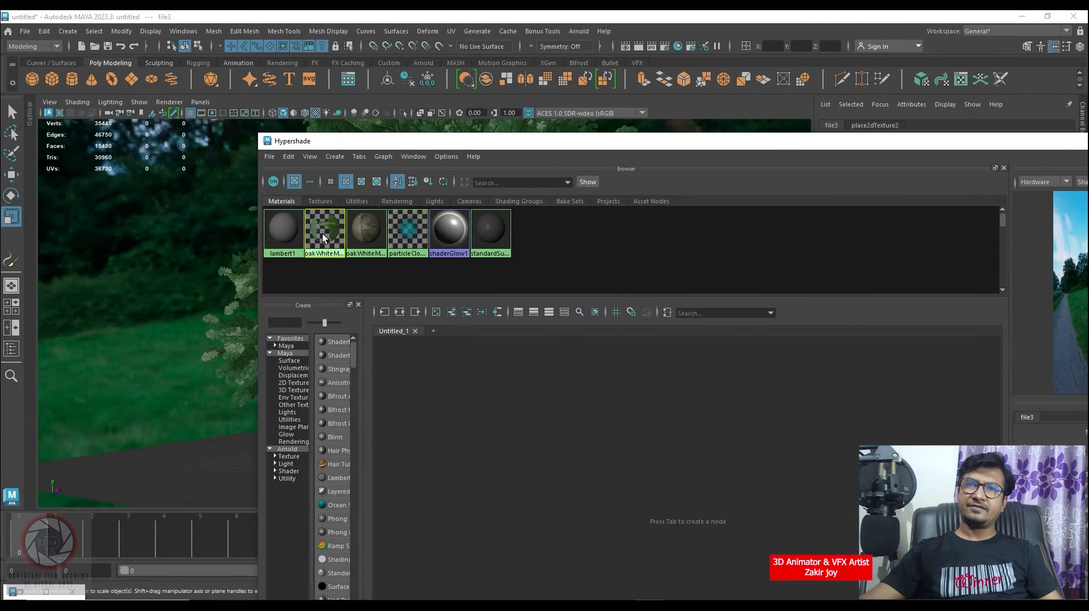
left_click(367, 229)
left_click_drag(540, 145, 373, 124)
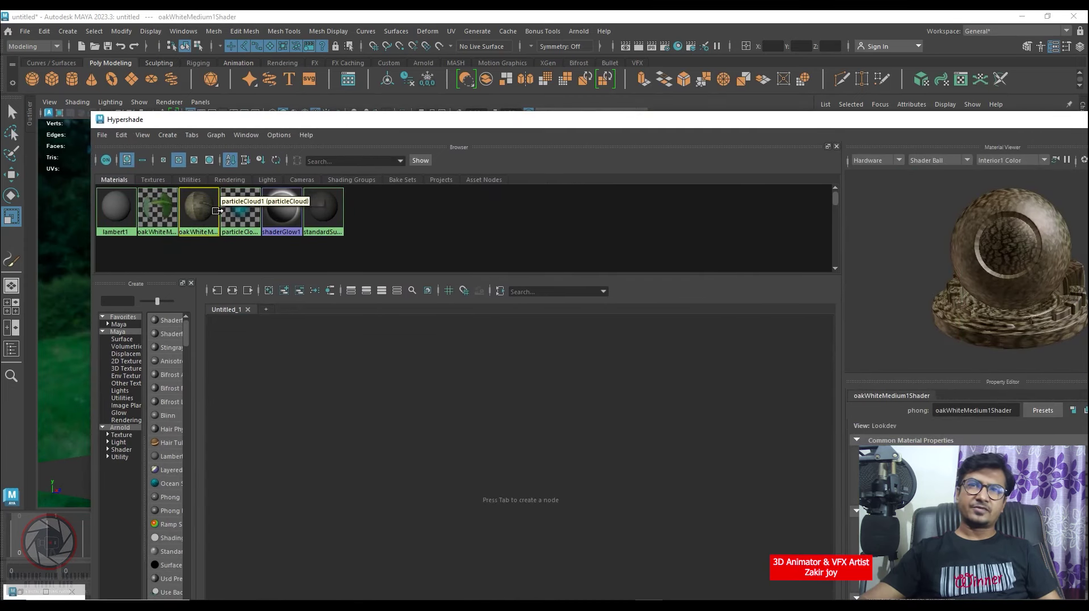
Graph the oakWhiteMedium1Shader network and move the shader and SG right of the textures
right_click_drag(200, 207, 201, 238)
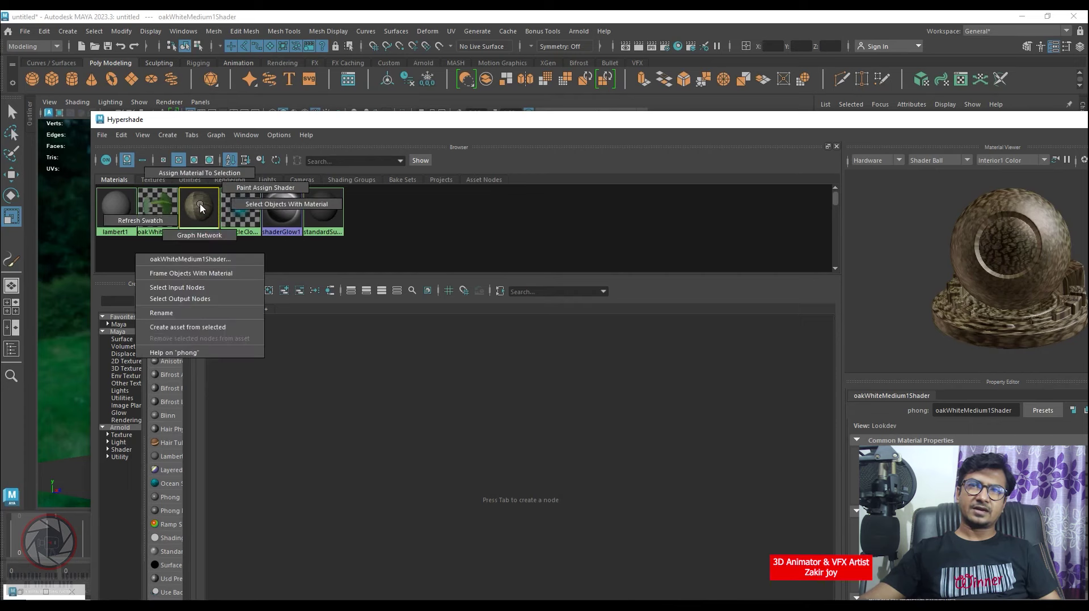
left_click(202, 236)
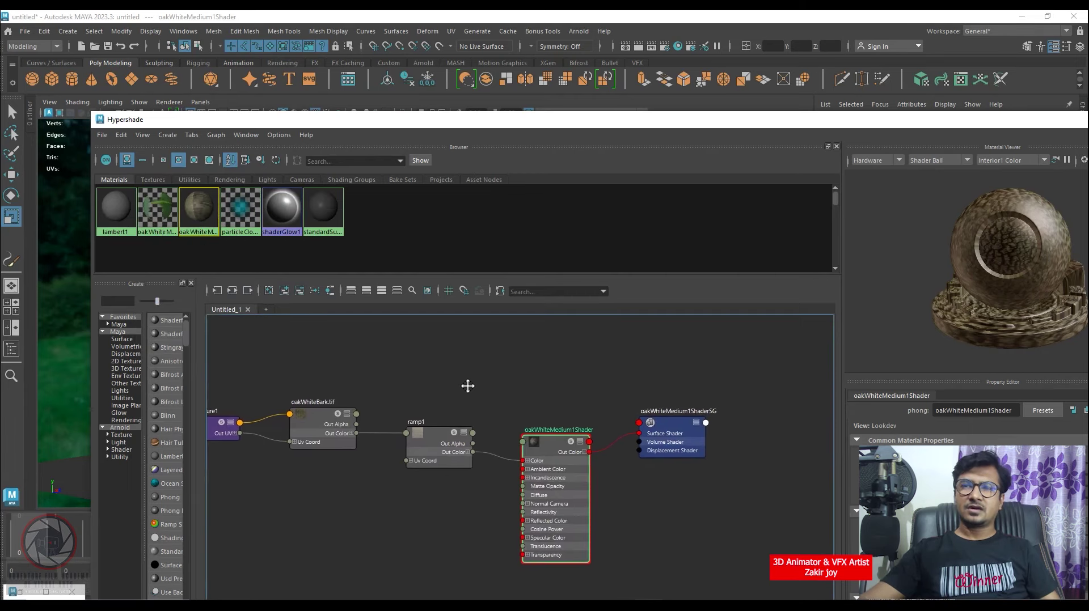
left_click(640, 498)
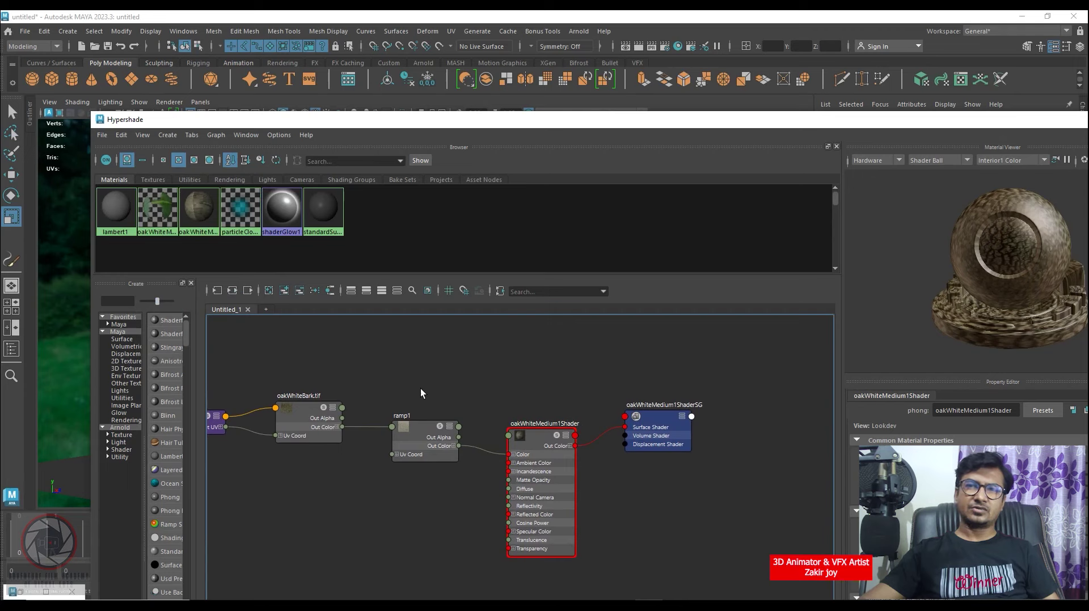
middle_click_drag(420, 389, 528, 383)
left_click_drag(499, 422, 307, 459)
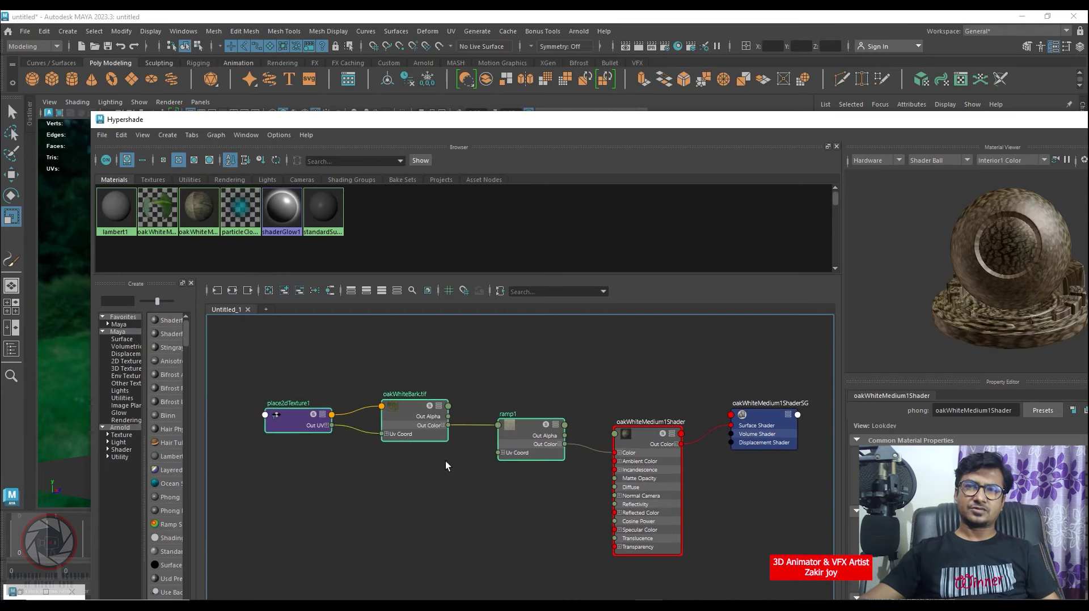
middle_click_drag(642, 380, 532, 366)
left_click_drag(568, 374, 675, 463)
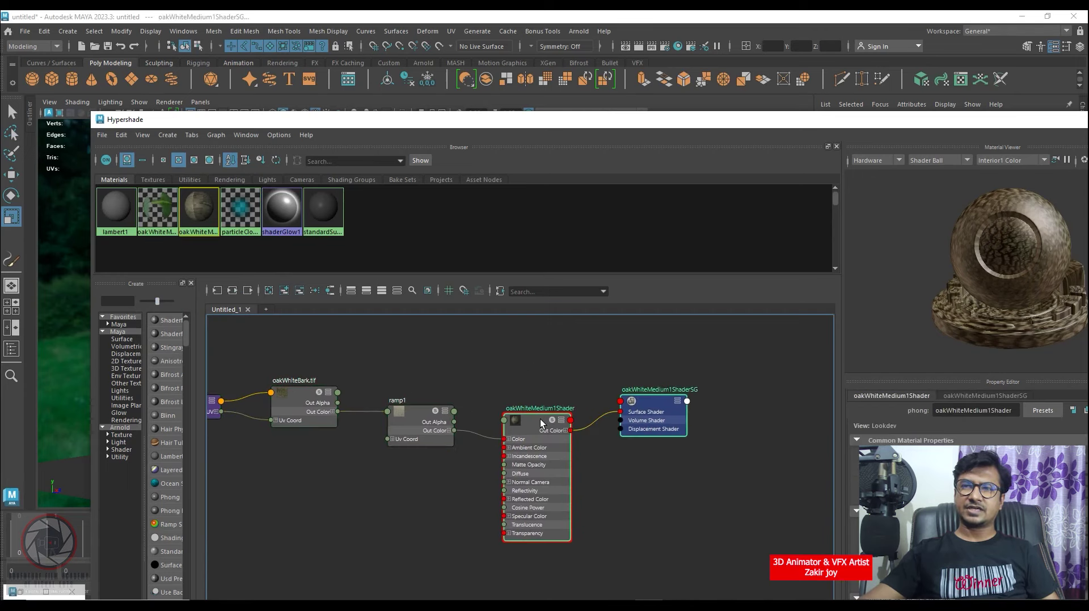
left_click_drag(540, 420, 597, 396)
left_click(559, 350)
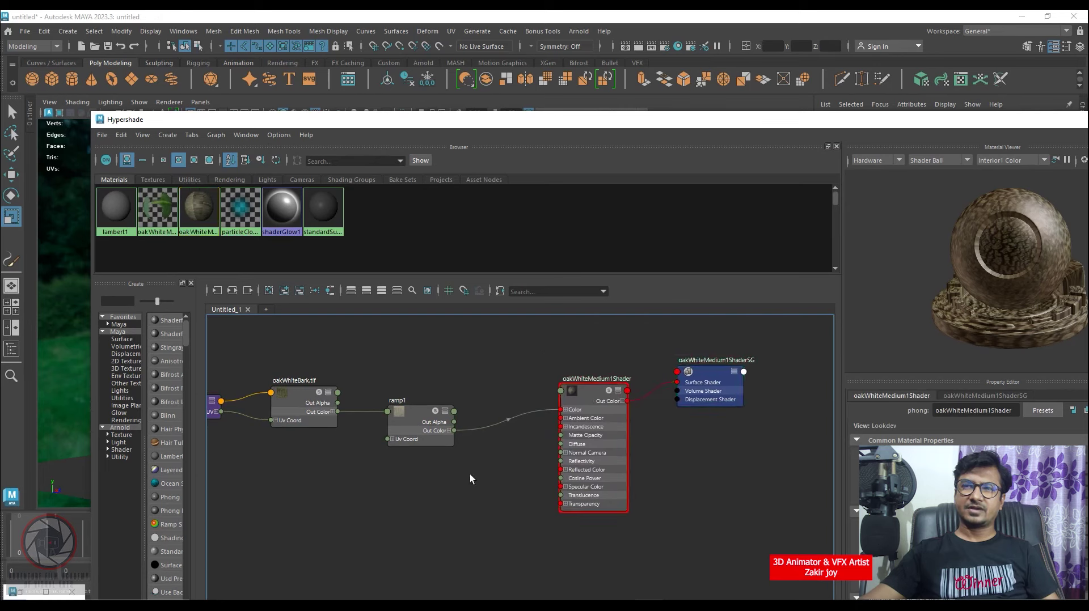
key("Tab")
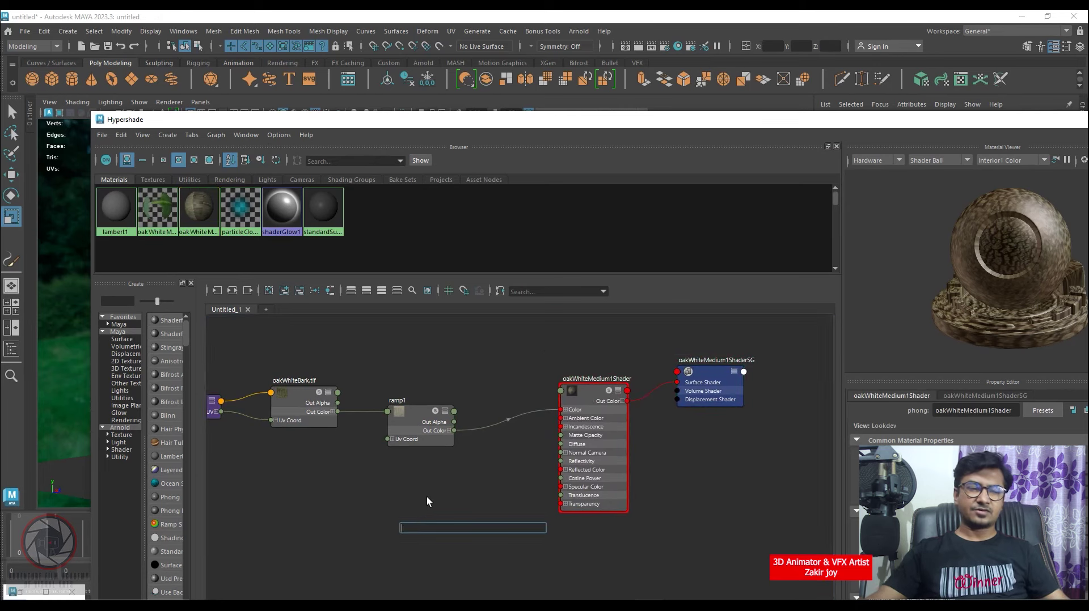
Create an aiStandardSurface node and connect ramp1's Out Color to its Base Color
type("aistand")
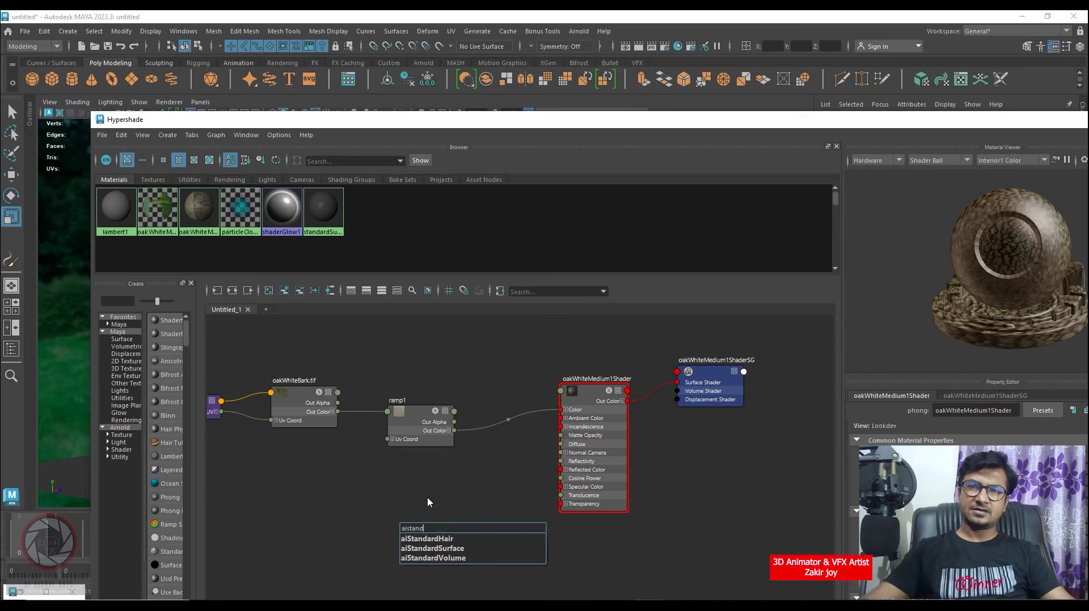
left_click(430, 548)
left_click(437, 527)
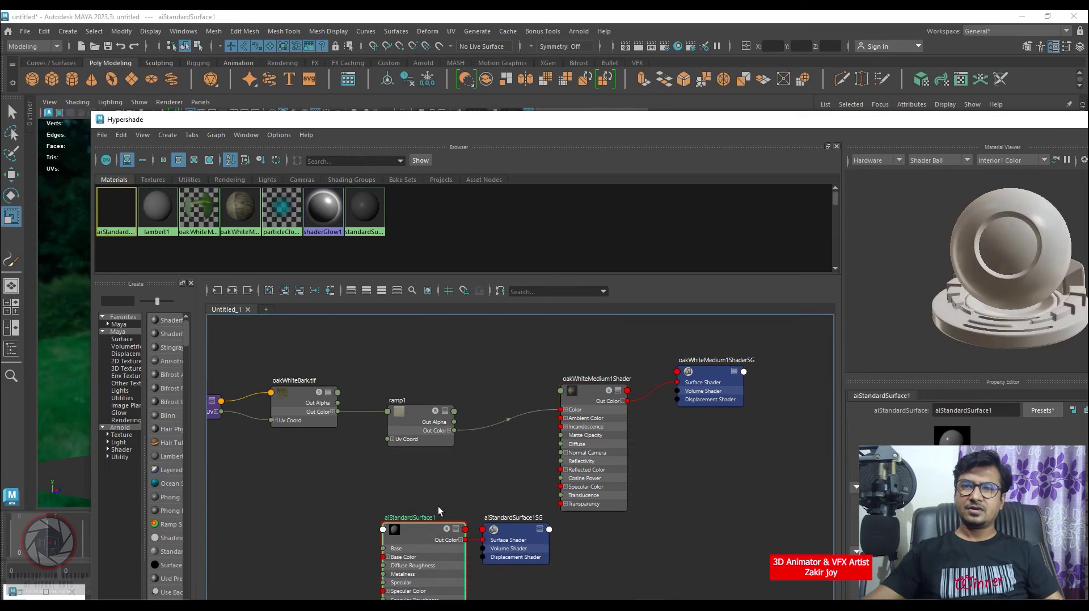
left_click_drag(447, 532, 695, 449)
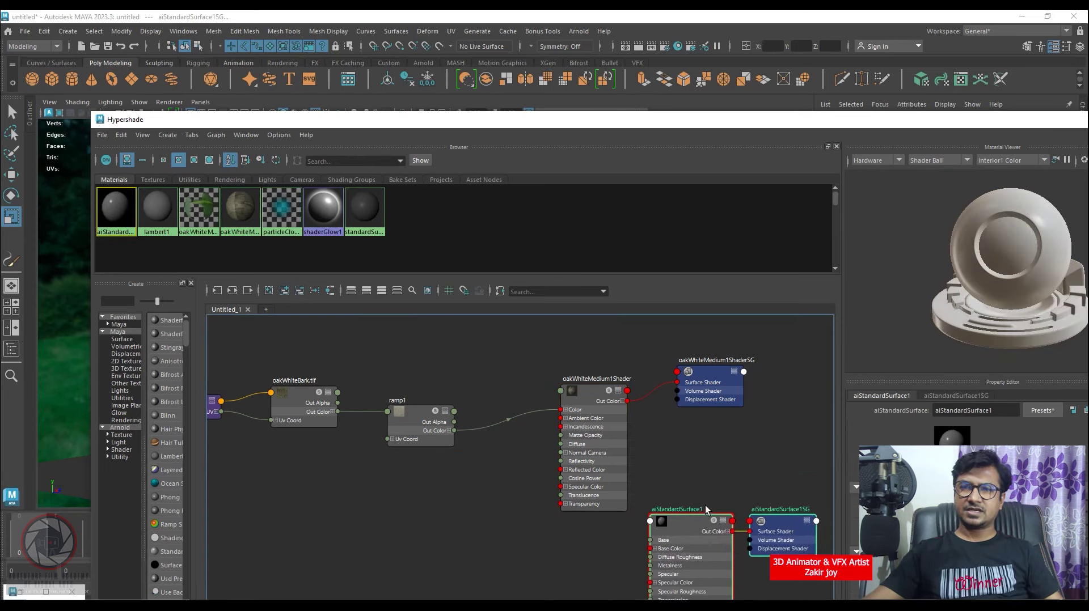
scroll(694, 454, "up", 1)
scroll(694, 454, "up", 2)
scroll(610, 452, "up", 1)
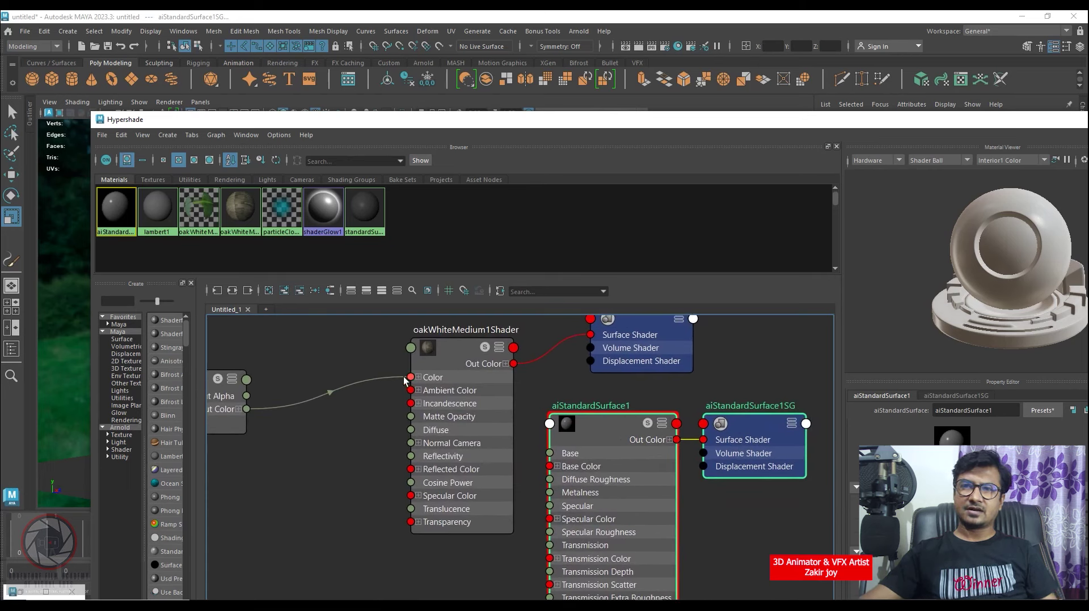
mouse_move(411, 377)
left_mouse_down()
mouse_move(369, 408)
mouse_move(392, 383)
mouse_move(583, 428)
mouse_move(551, 467)
left_mouse_up()
scroll(659, 478, "down", 3)
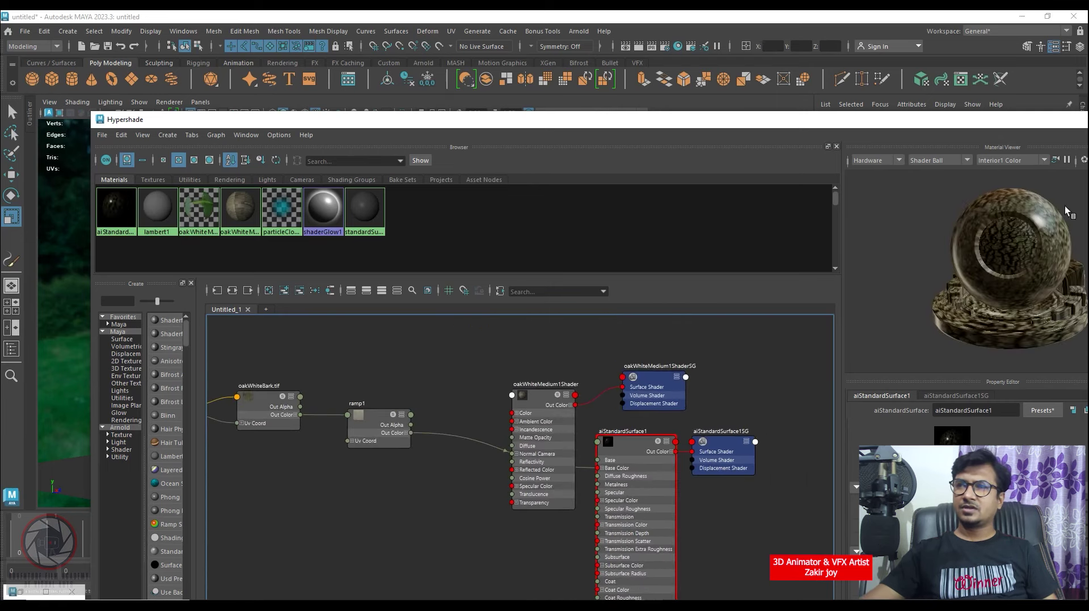
left_click_drag(911, 248, 902, 320, "alt")
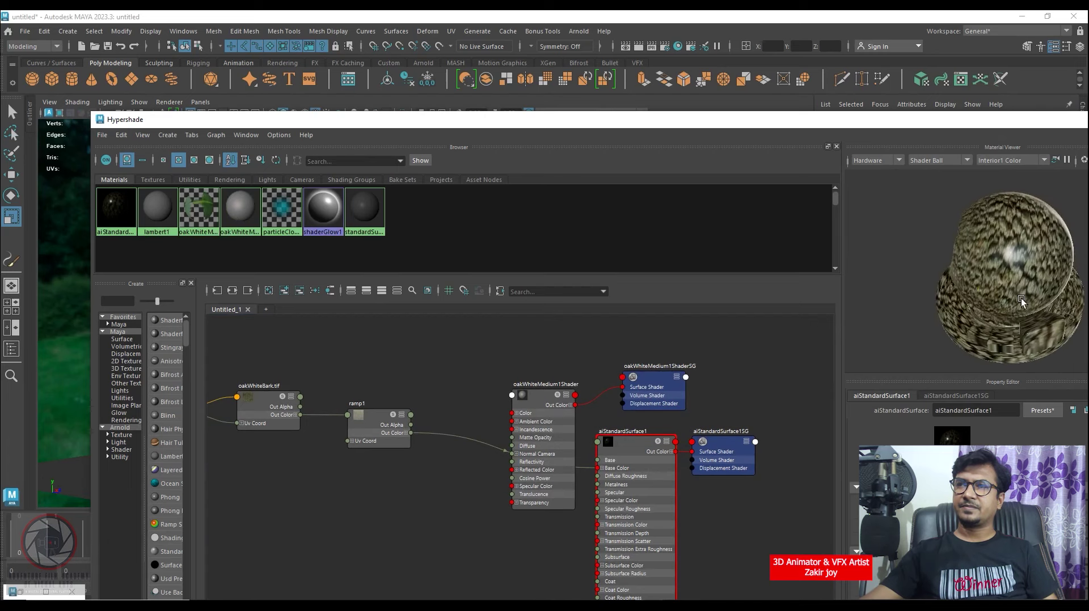
Move oakWhiteMedium1Shader to the graph's right edge and rename aiStandardSurface1 to tree_body
left_click(538, 393)
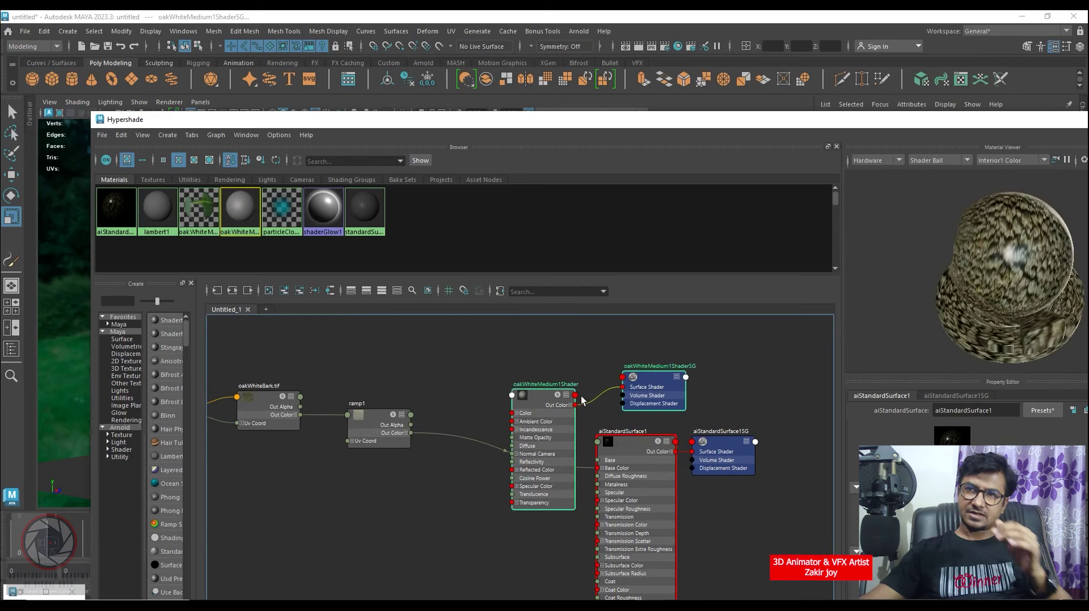
left_click_drag(538, 394, 786, 351)
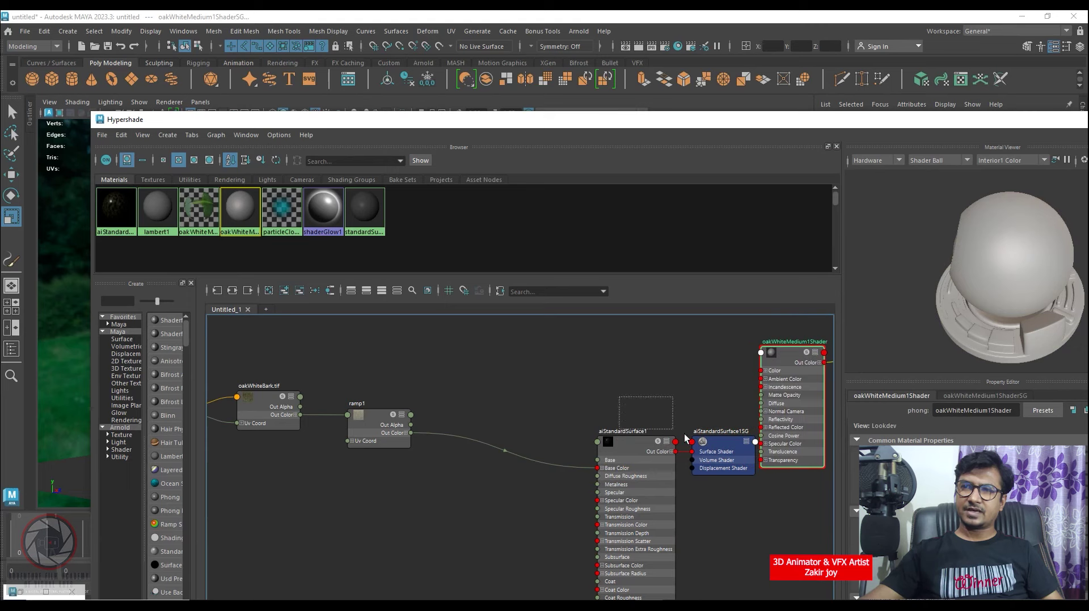
left_click_drag(686, 438, 517, 396)
double_click(516, 384)
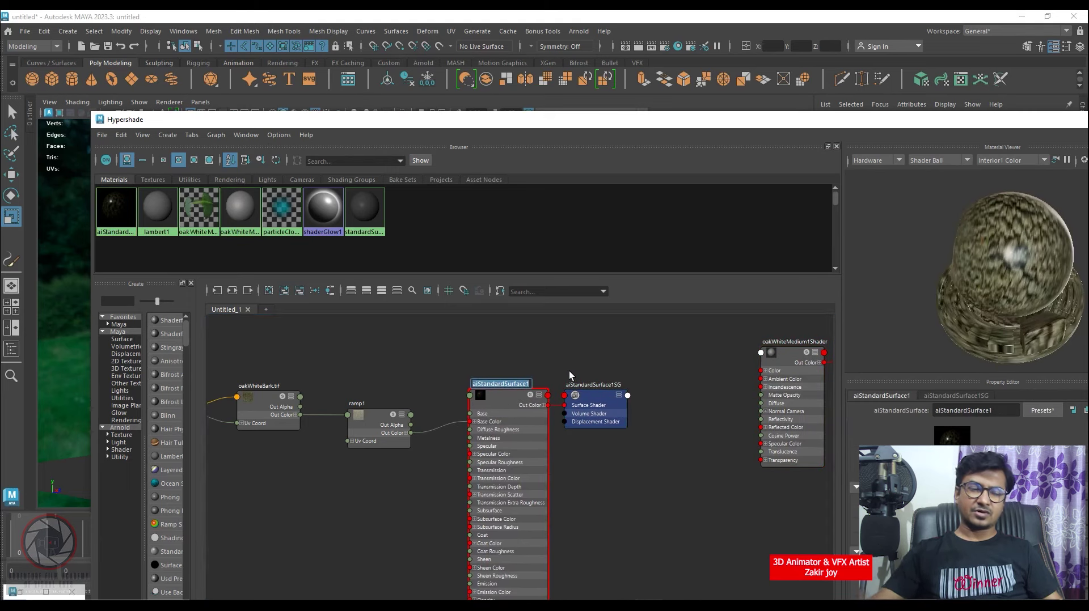
type("tree bosy")
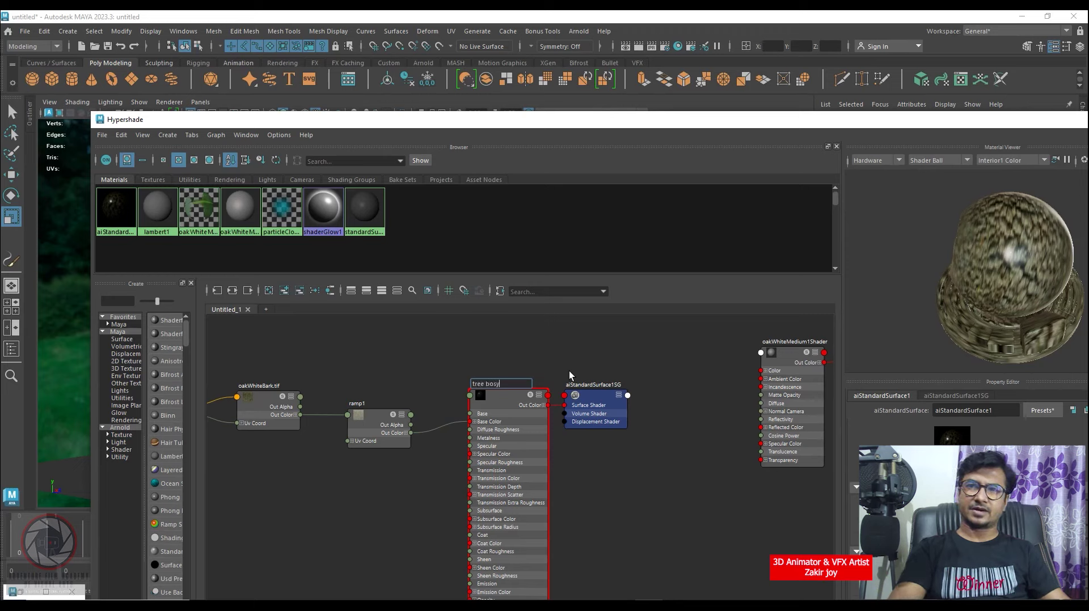
key("BackSpace")
type("d")
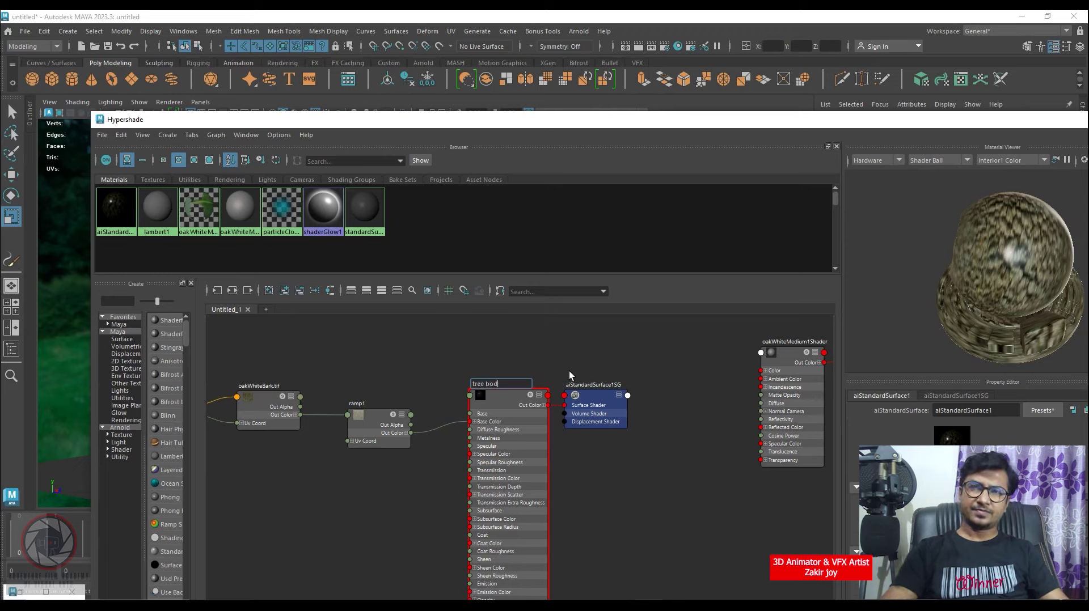
type("y")
key("Return")
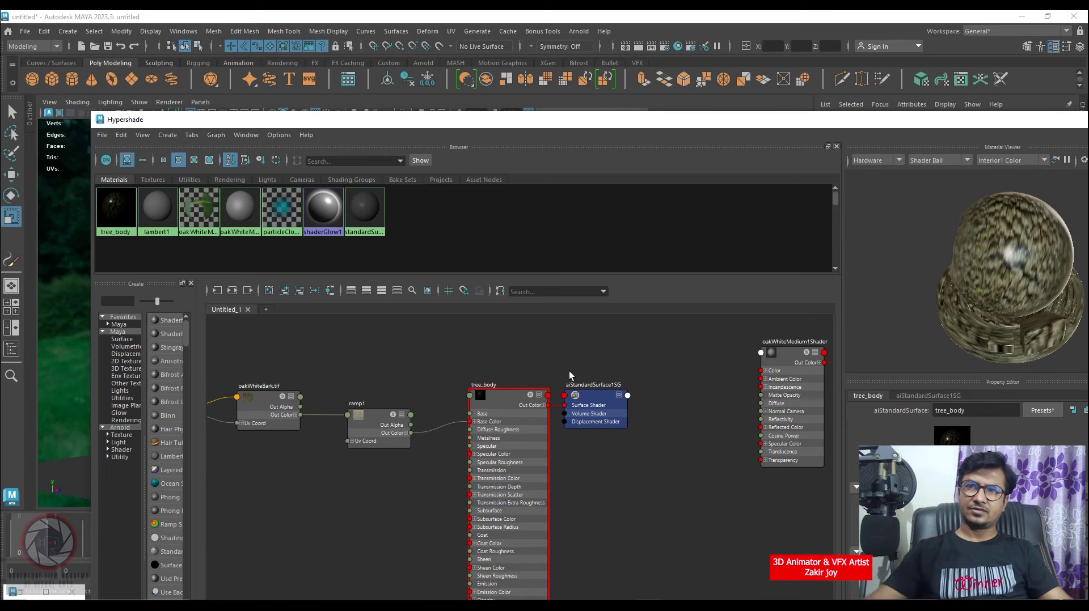
left_click_drag(502, 397, 492, 391)
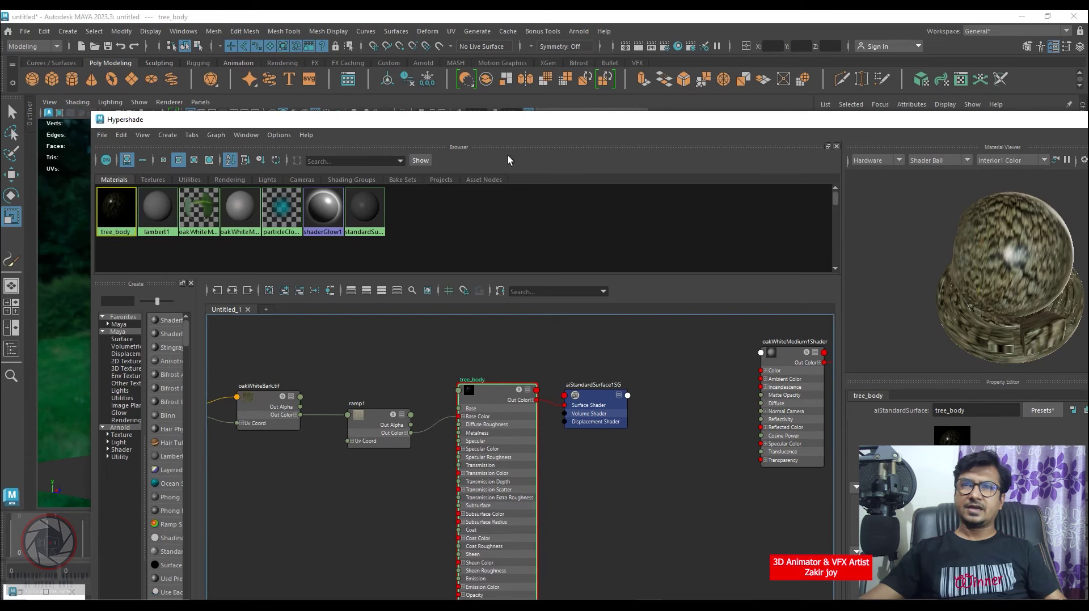
left_click_drag(471, 126, 878, 201)
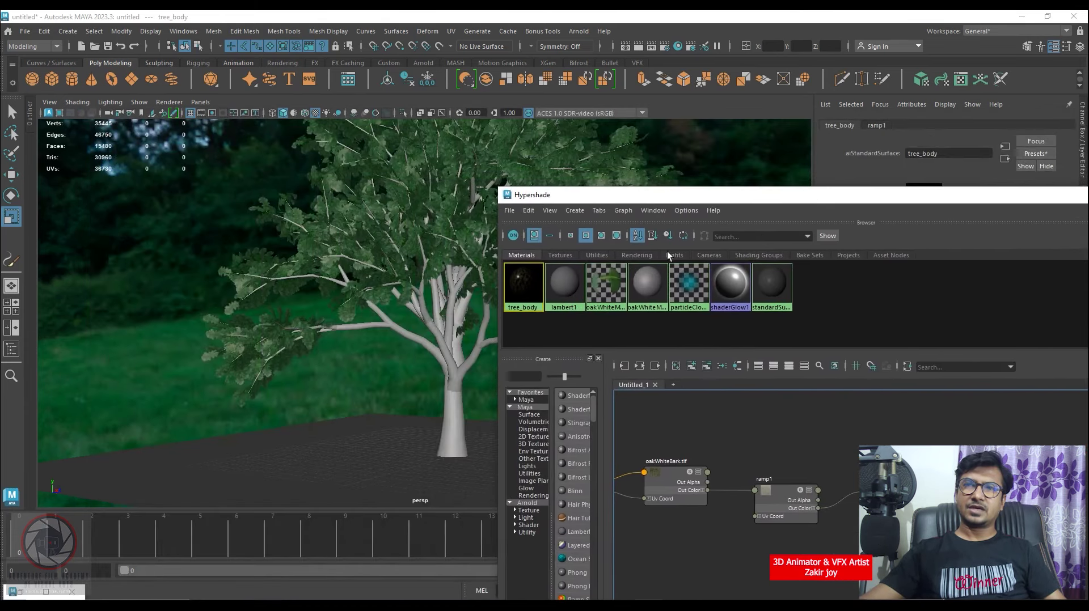
Assign the tree_body material to the selected tree
left_click(453, 382)
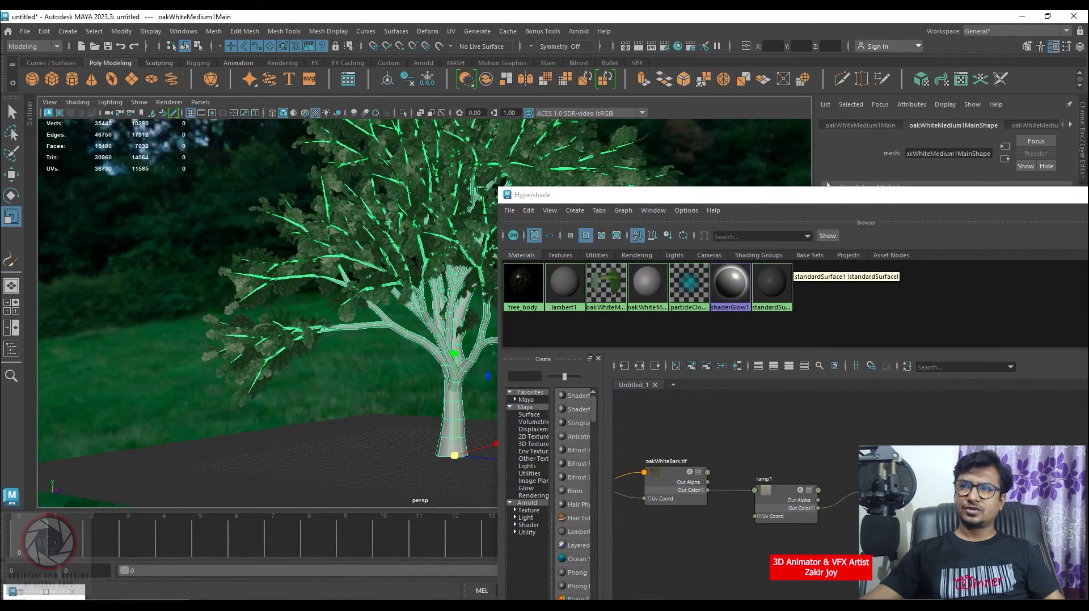
right_click(895, 395)
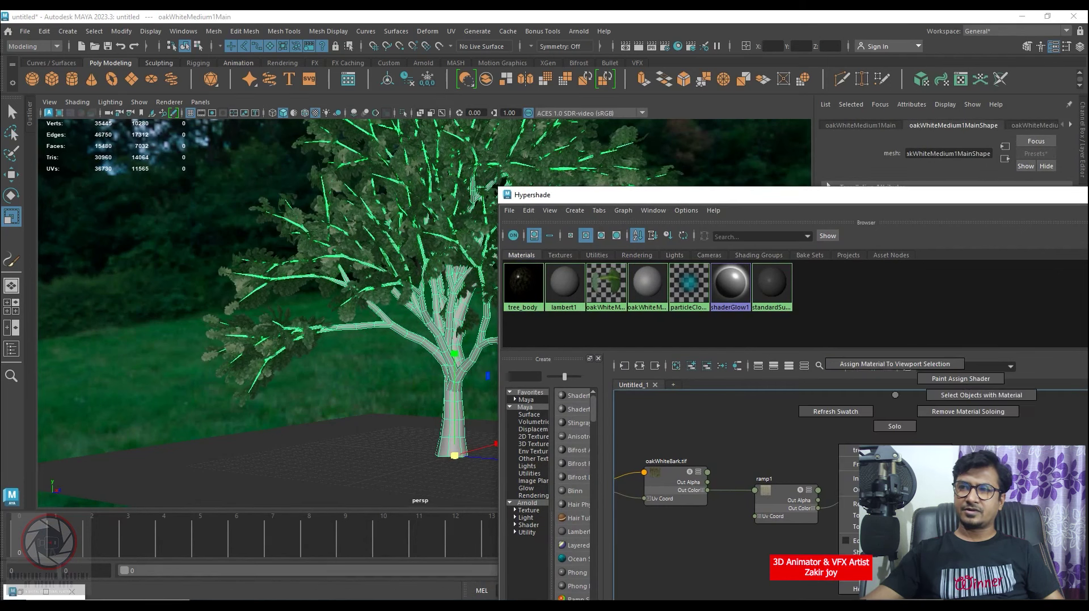
left_click(894, 364)
left_click_drag(709, 199, 741, 319)
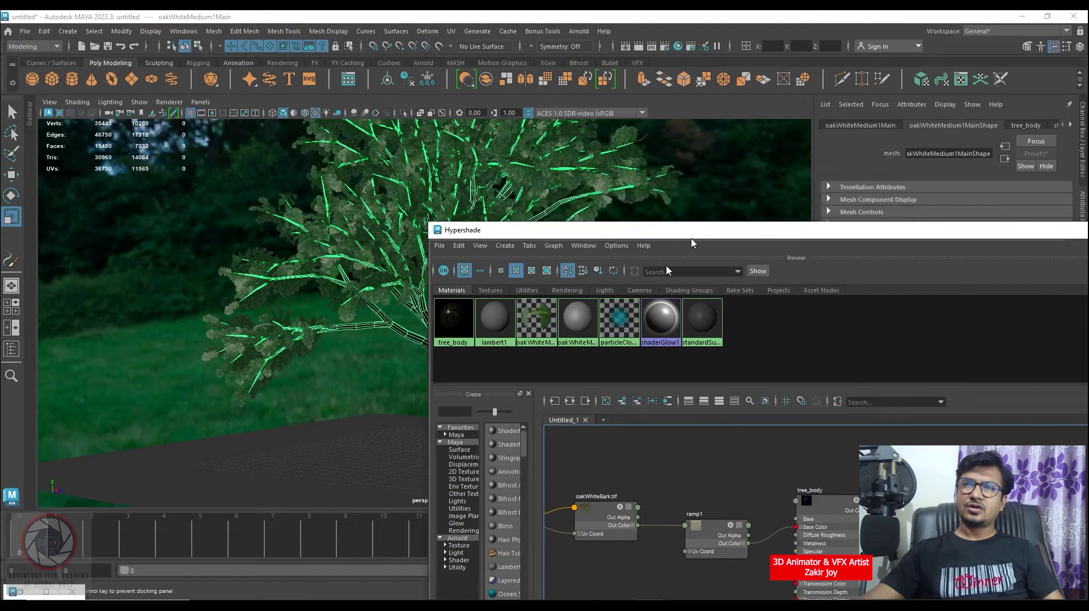
scroll(471, 379, "up", 2)
scroll(470, 379, "up", 2)
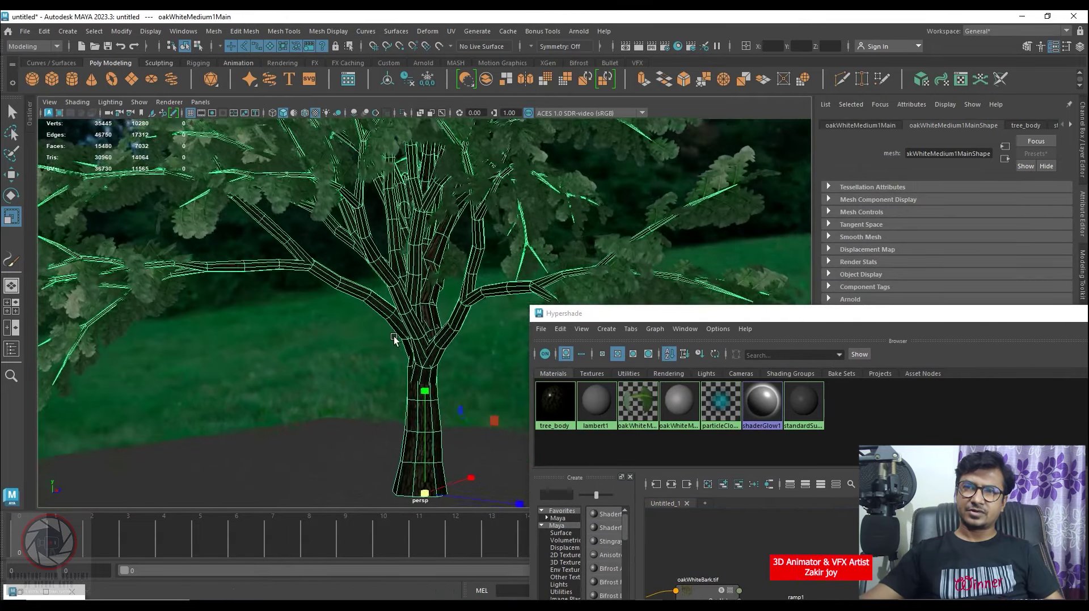
scroll(470, 379, "up", 2)
Select the sky dome light, zoom the view, and bring the Hypershade window back up
left_click(471, 379)
scroll(460, 391, "up", 2)
scroll(431, 397, "up", 2)
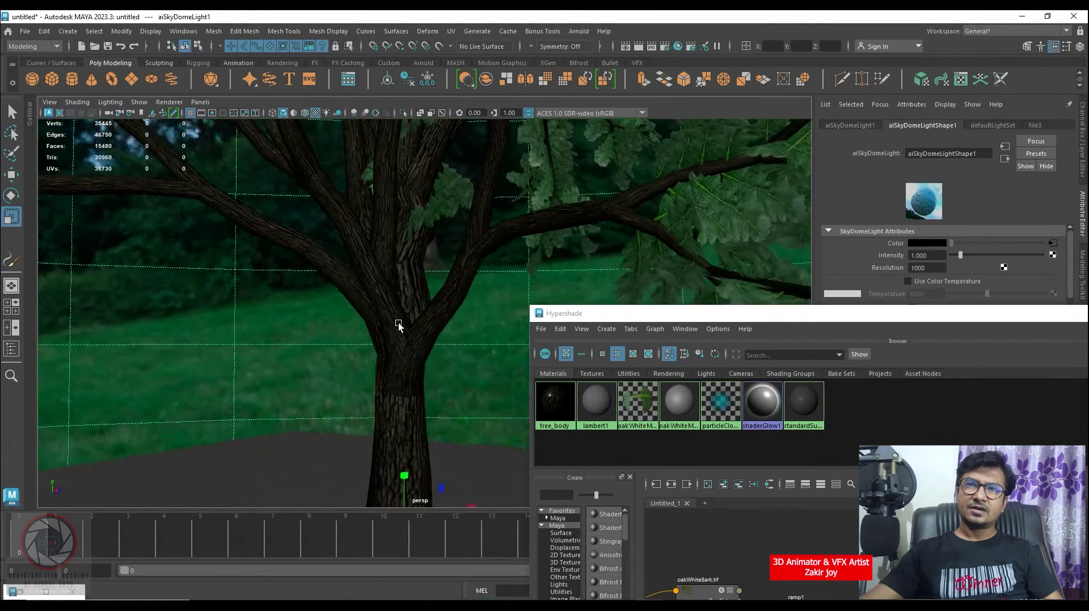
scroll(380, 369, "up", 2)
scroll(398, 373, "up", 2)
scroll(413, 376, "up", 1)
scroll(431, 376, "up", 2)
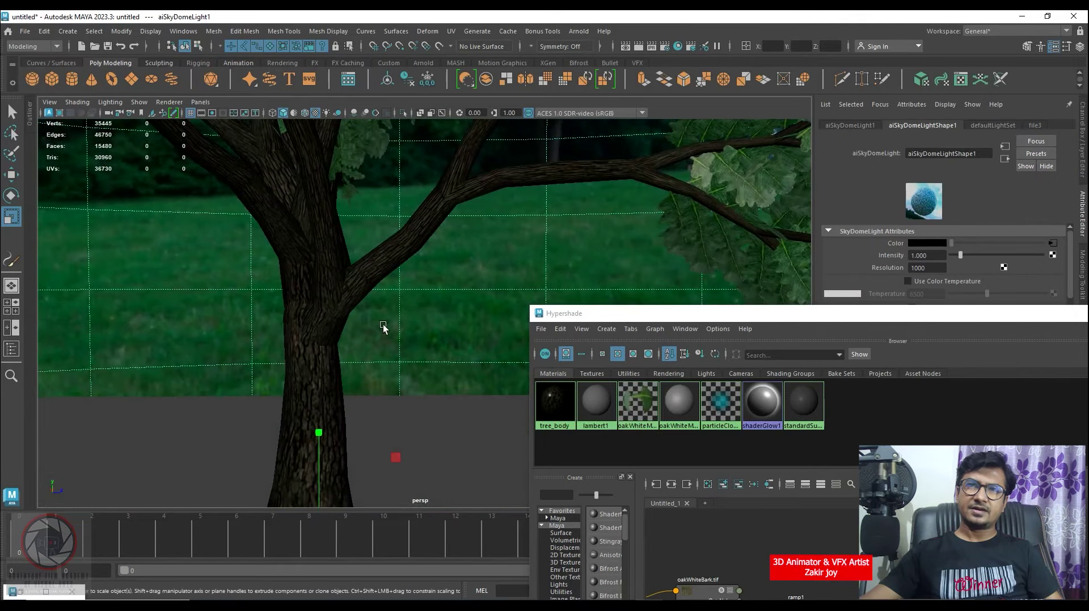
left_click_drag(724, 322, 257, 227)
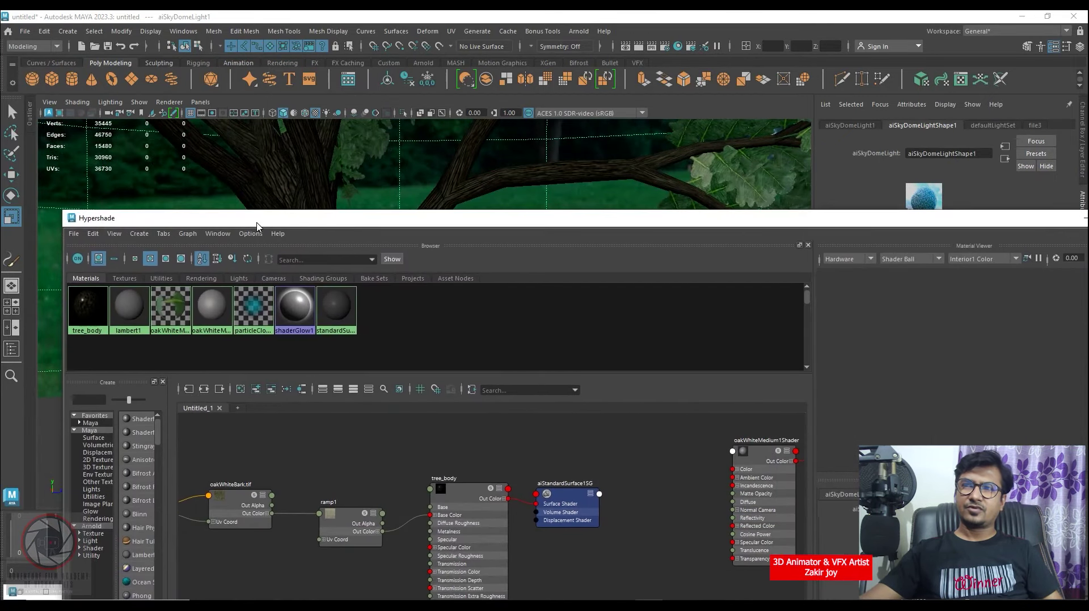
Set tree_body's Specular Weight to 0, close Hypershade, and orbit to frame the branches
left_click(456, 482)
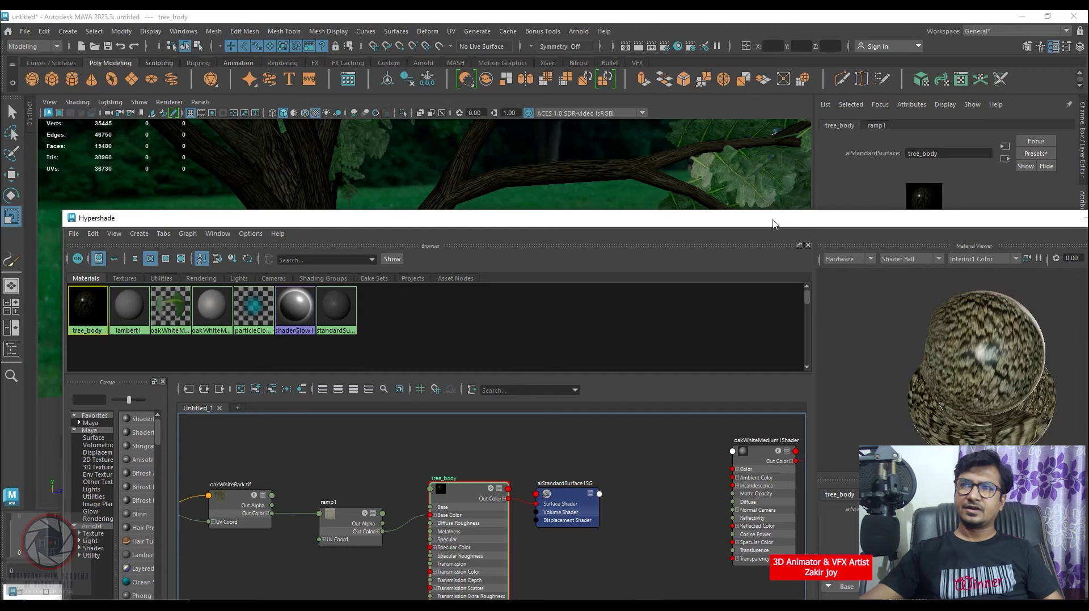
left_click_drag(962, 361, 982, 397, "alt")
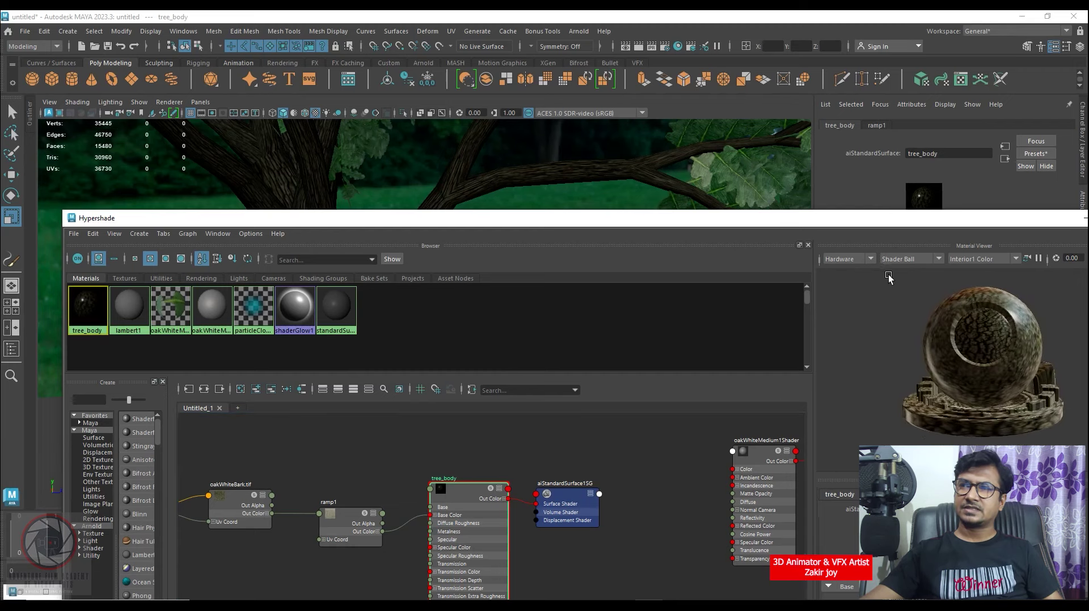
left_click_drag(871, 226, 683, 104)
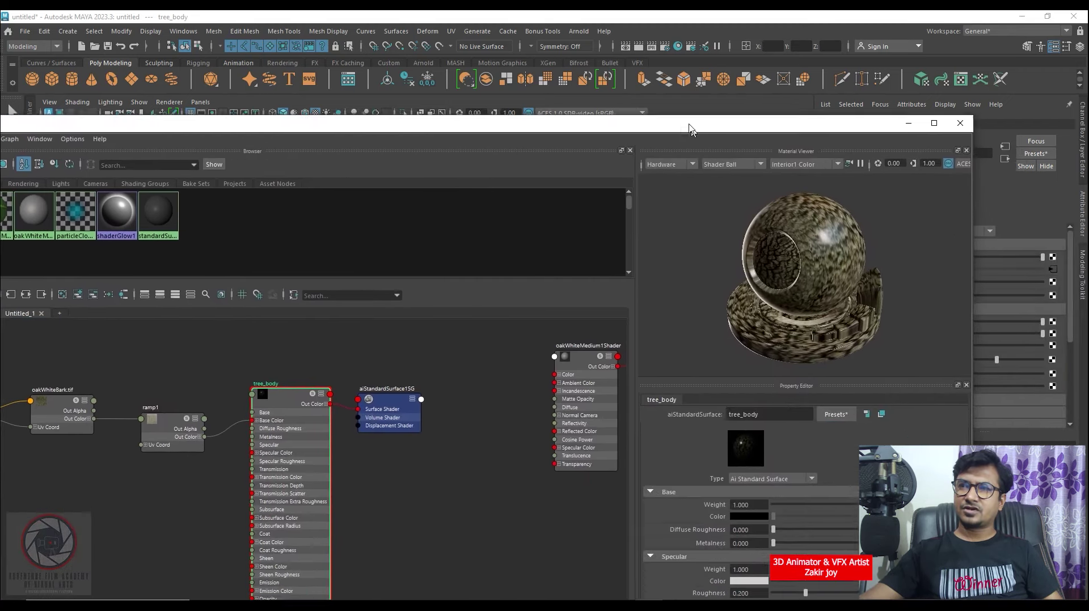
scroll(683, 545, "down", 2)
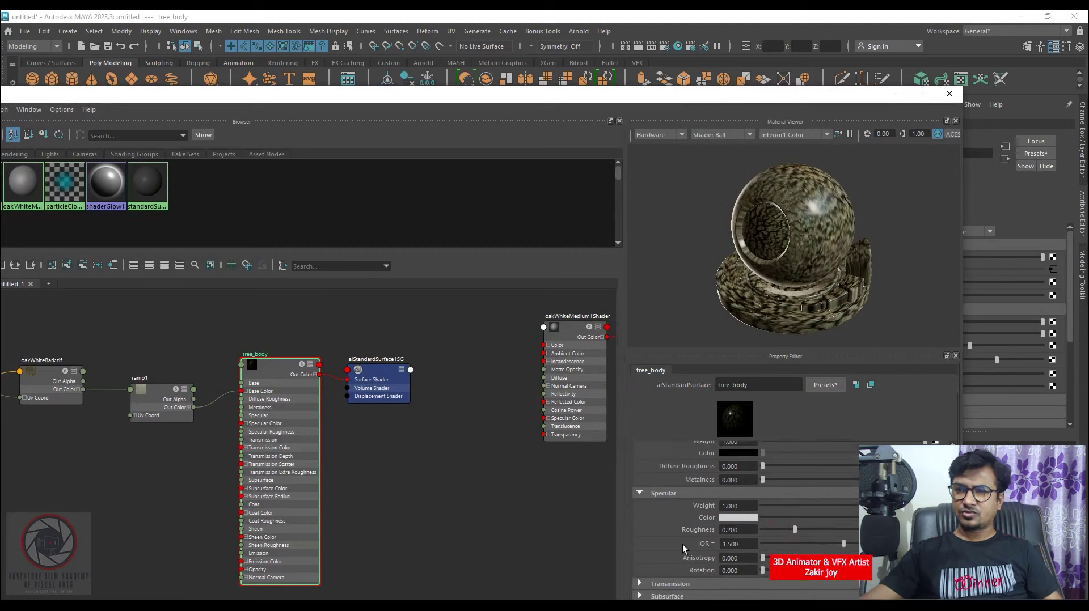
mouse_move(788, 503)
left_mouse_down()
mouse_move(765, 505)
mouse_move(808, 518)
left_mouse_up()
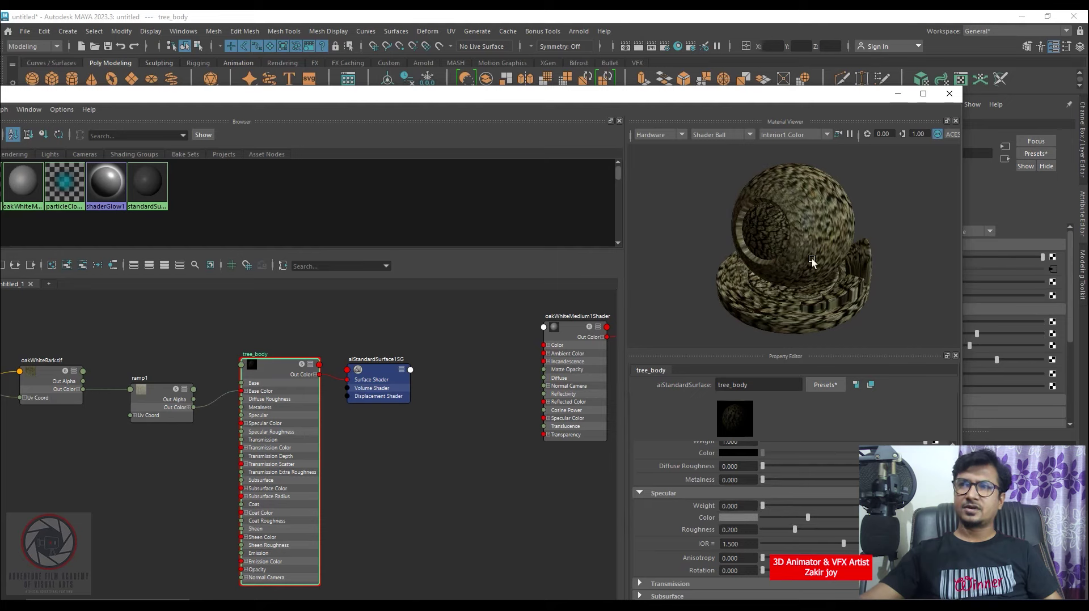
mouse_move(812, 259)
left_mouse_down()
mouse_move(736, 250)
mouse_move(797, 233)
left_mouse_up()
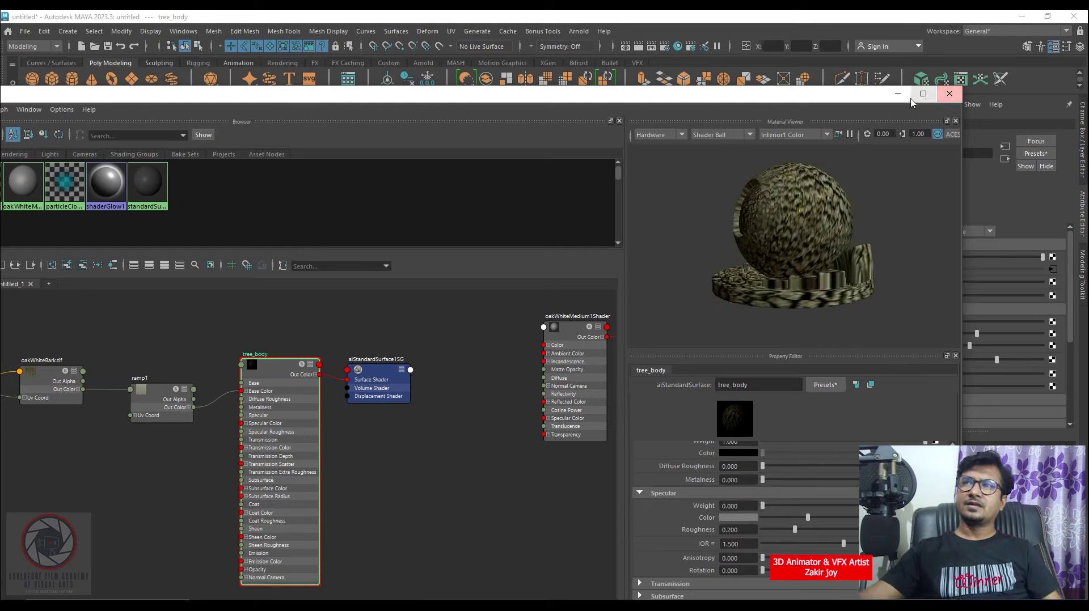
left_click(950, 94)
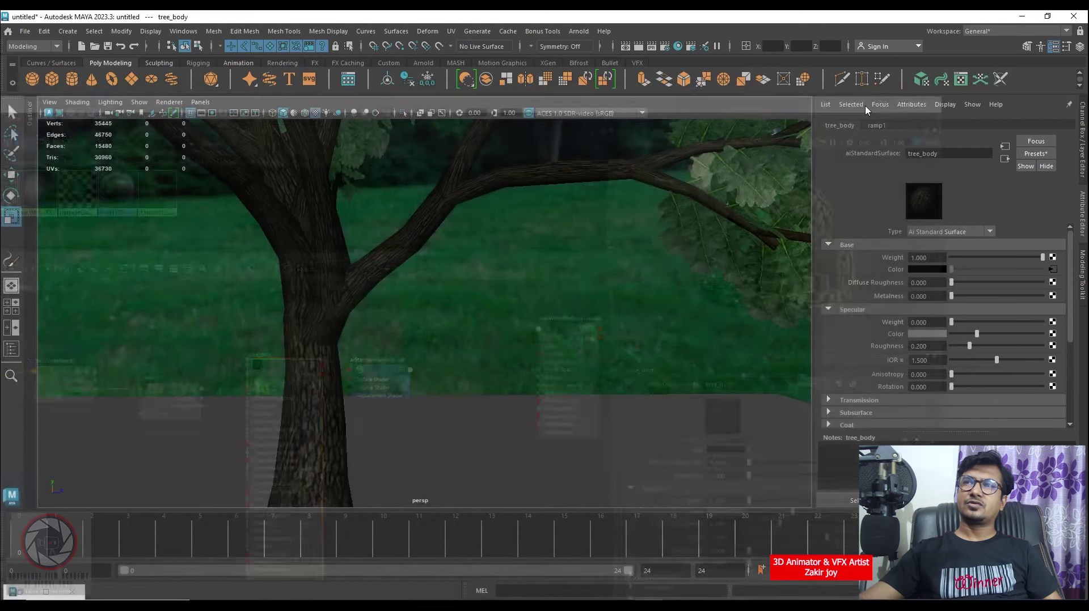
mouse_move(494, 369)
left_mouse_down("alt")
mouse_move(459, 298)
mouse_move(560, 339)
mouse_move(615, 284)
left_mouse_up("alt")
left_click(583, 32)
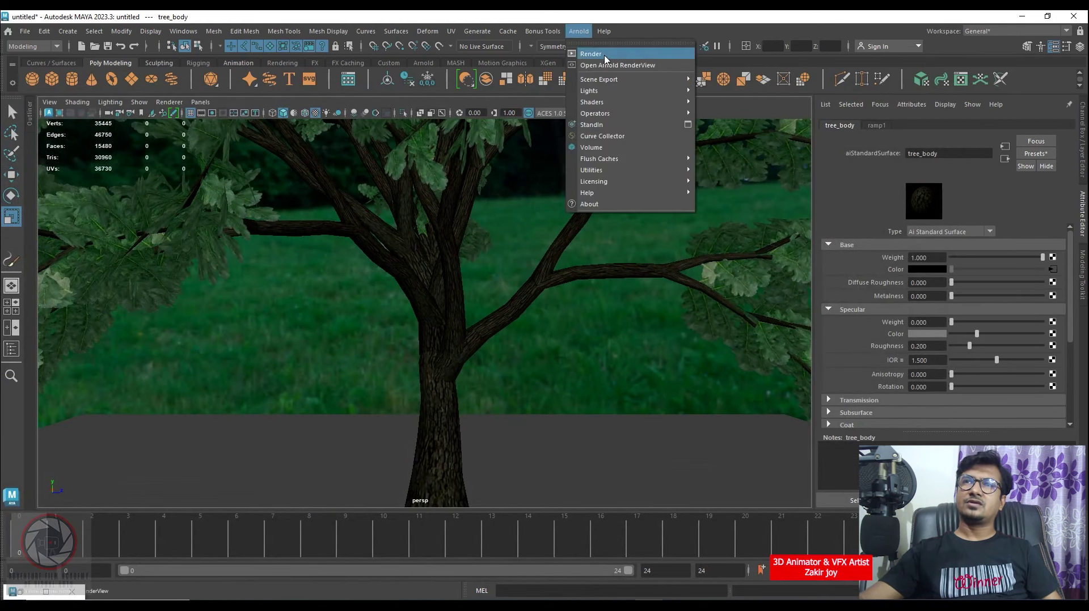
left_click(626, 67)
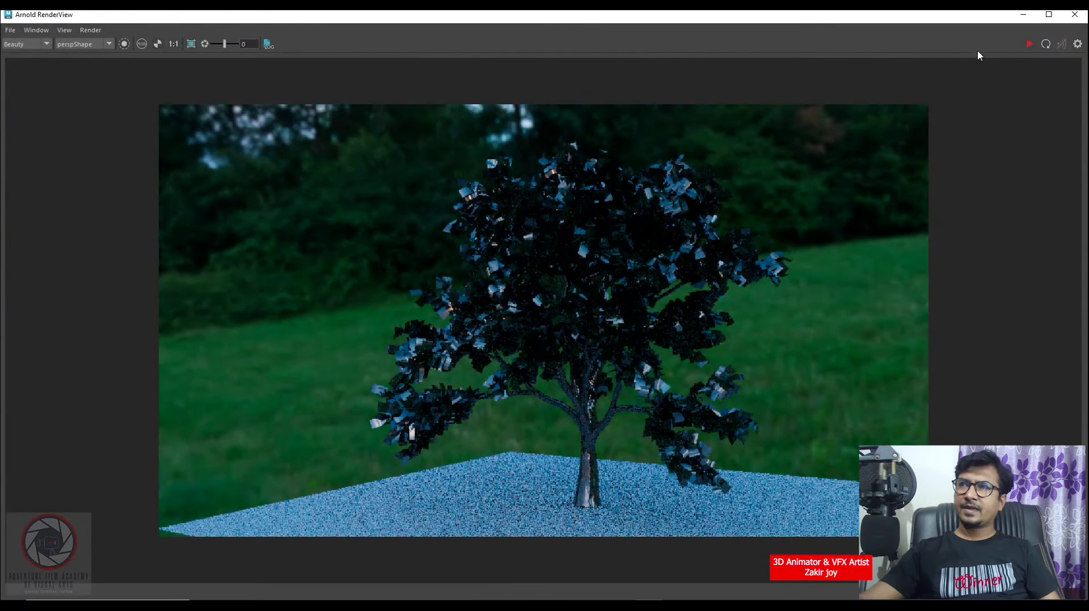
left_click(1027, 45)
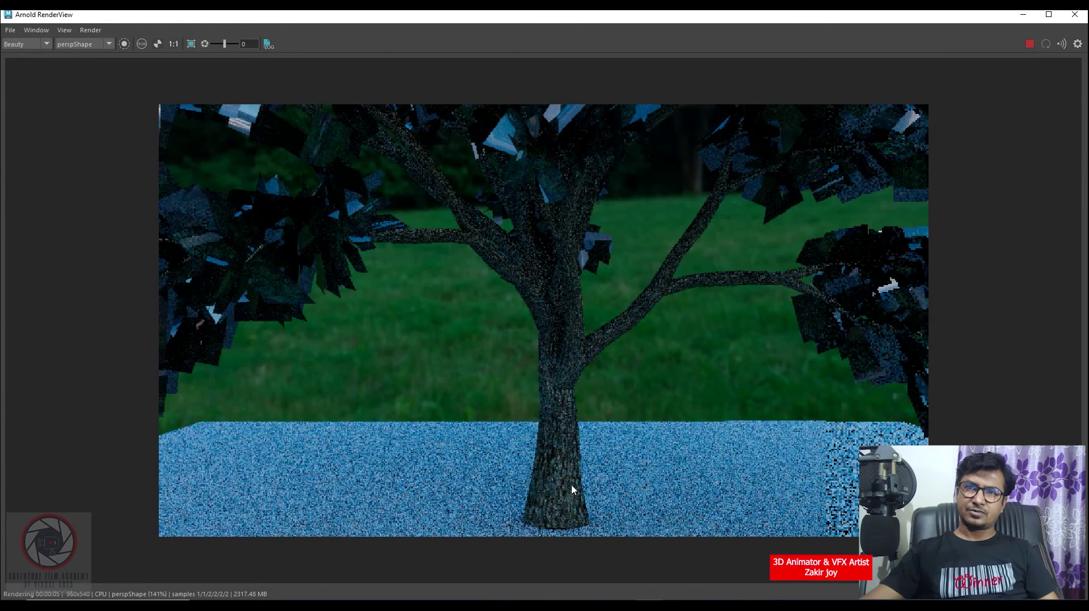
scroll(570, 417, "up", 1)
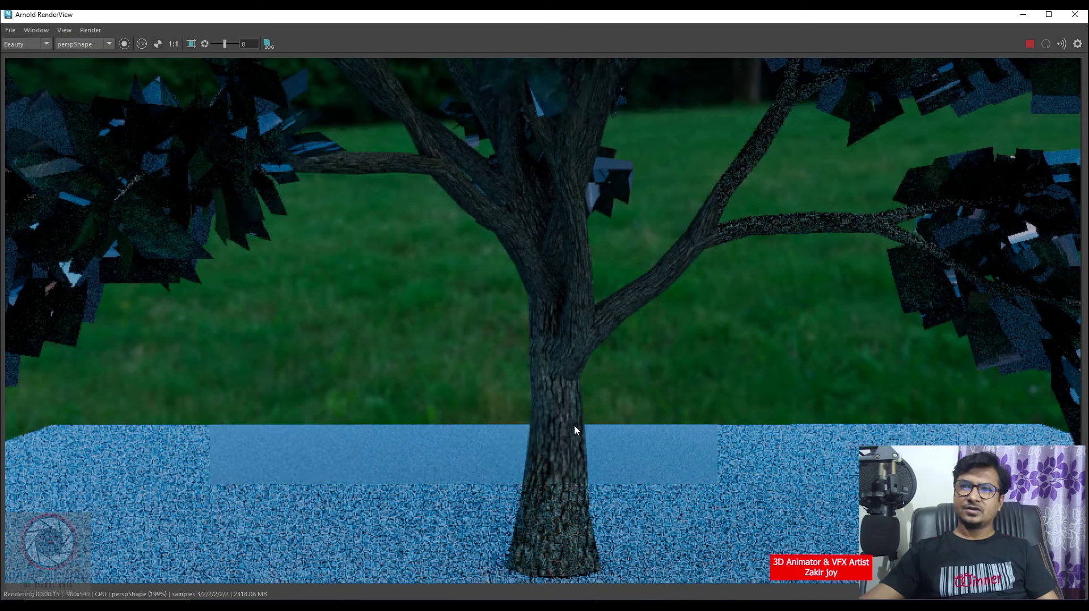
scroll(638, 289, "down", 1)
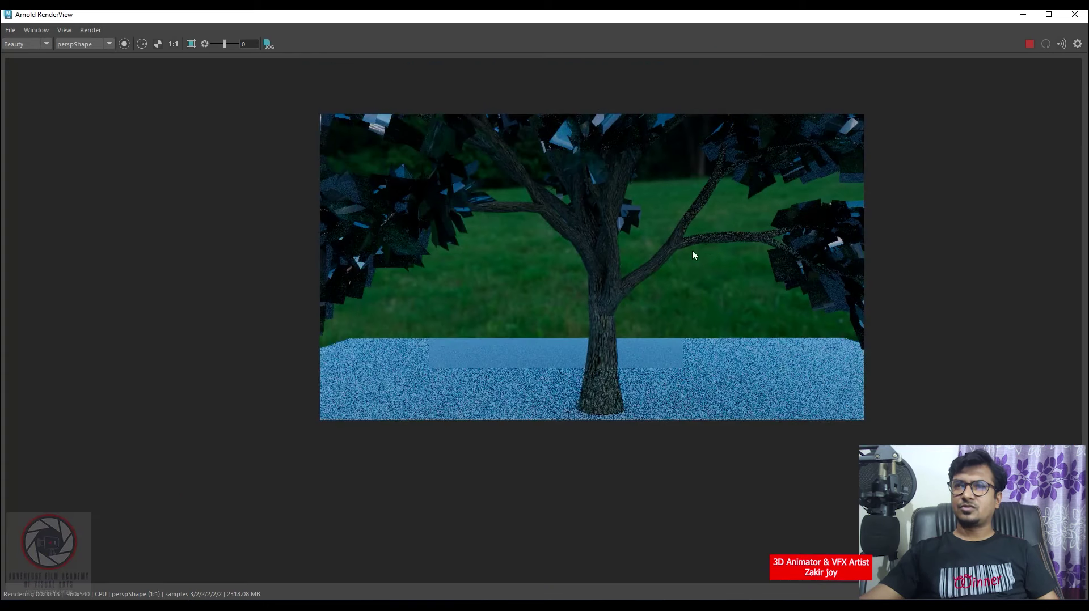
left_click(1074, 14)
scroll(590, 328, "down", 3)
scroll(463, 379, "down", 2)
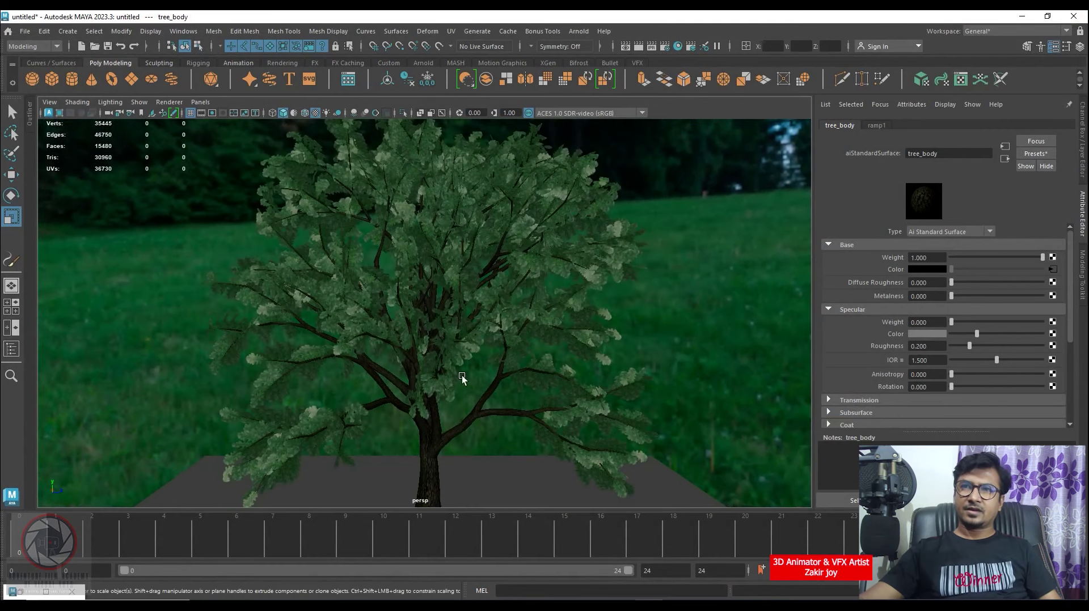
Graph the oakWhiteMedium1LeafShader network in a maximized Hypershade, zoomed onto its ramp2 and multiplyDivide1 nodes
left_click(679, 47)
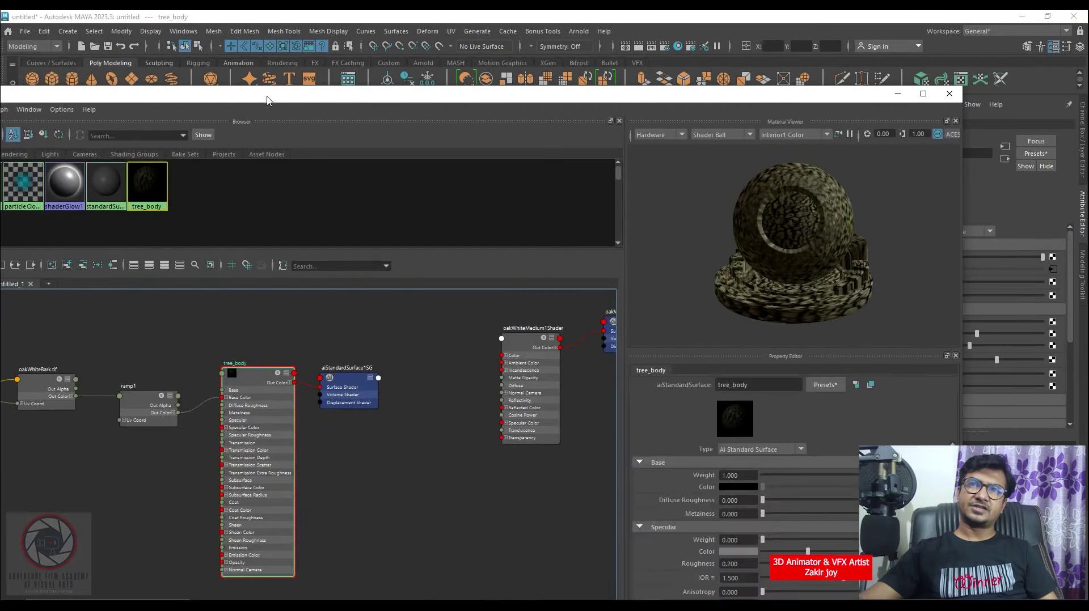
left_click_drag(242, 101, 603, 149)
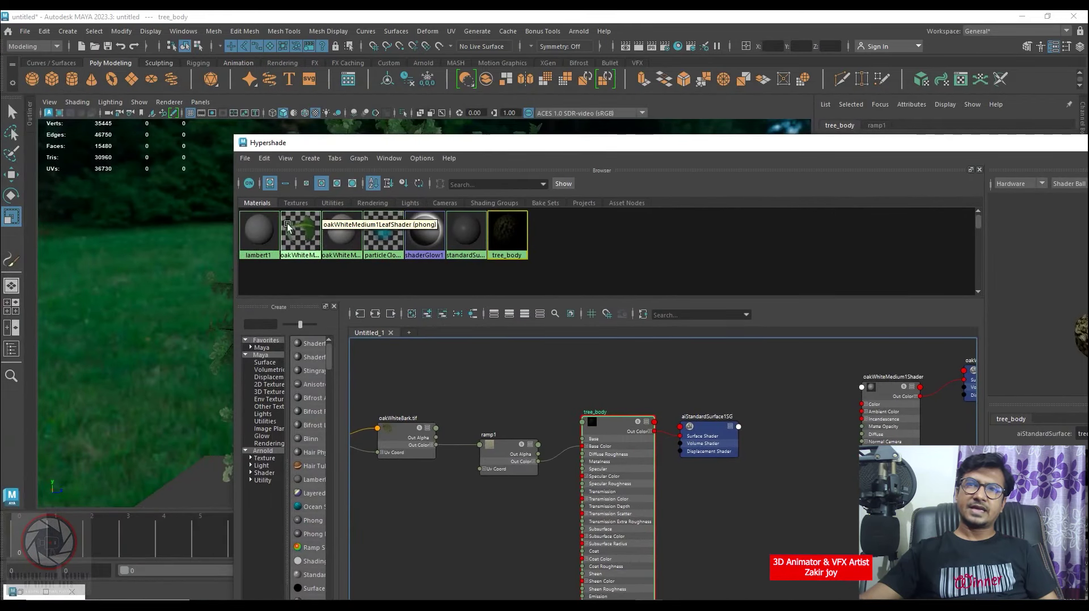
left_click(299, 227)
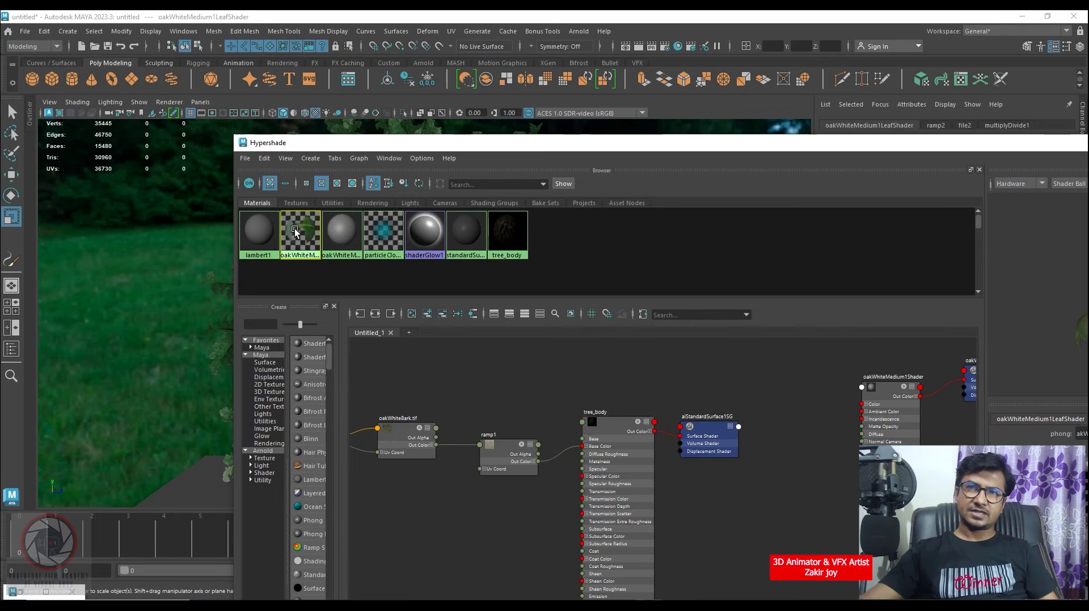
right_click(294, 227)
left_click(295, 259)
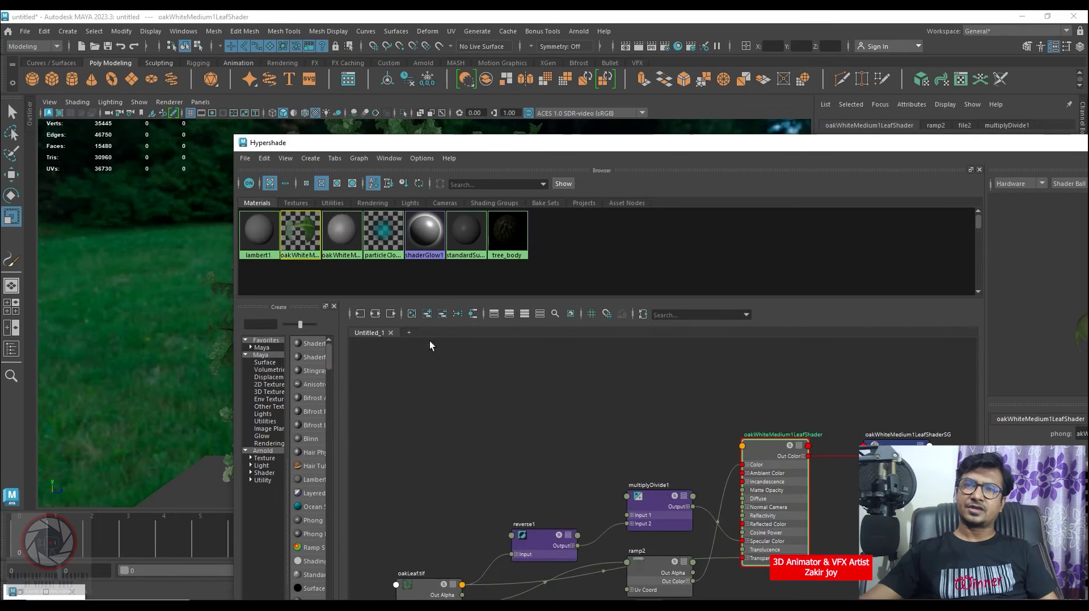
middle_click_drag(650, 436, 589, 390, "alt")
double_click(783, 149)
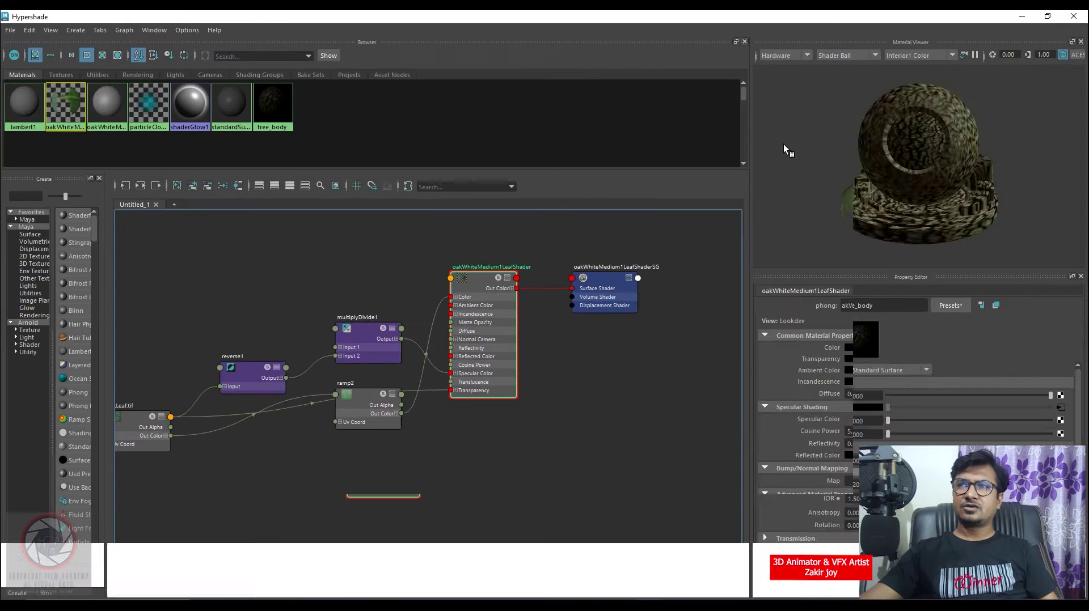
mouse_move(574, 352)
middle_mouse_down("alt")
mouse_move(553, 379)
mouse_move(506, 373)
middle_mouse_up("alt")
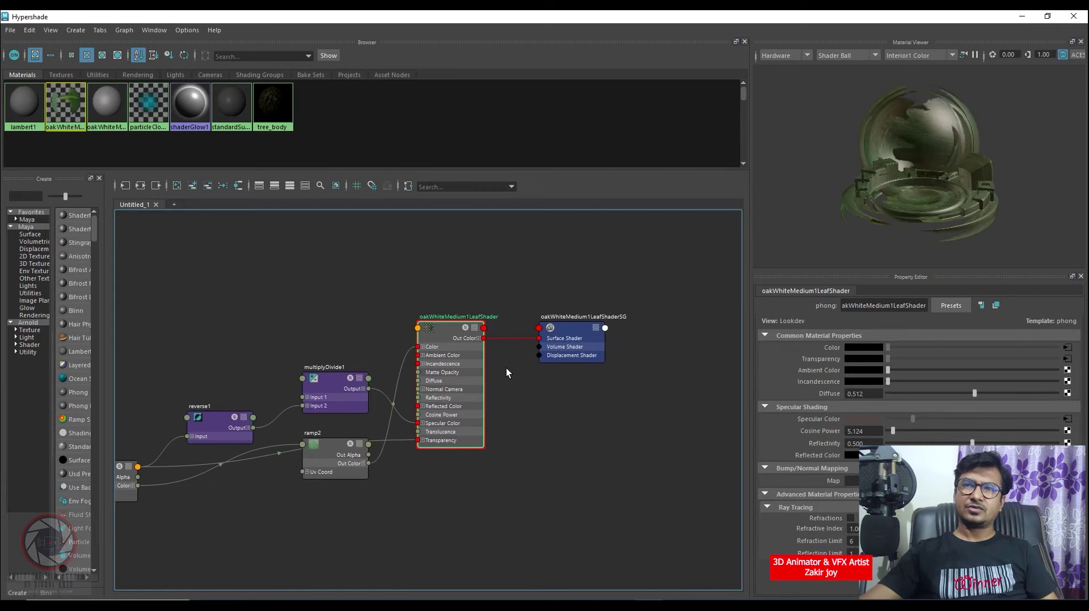
right_click_drag(535, 454, 582, 455, "alt")
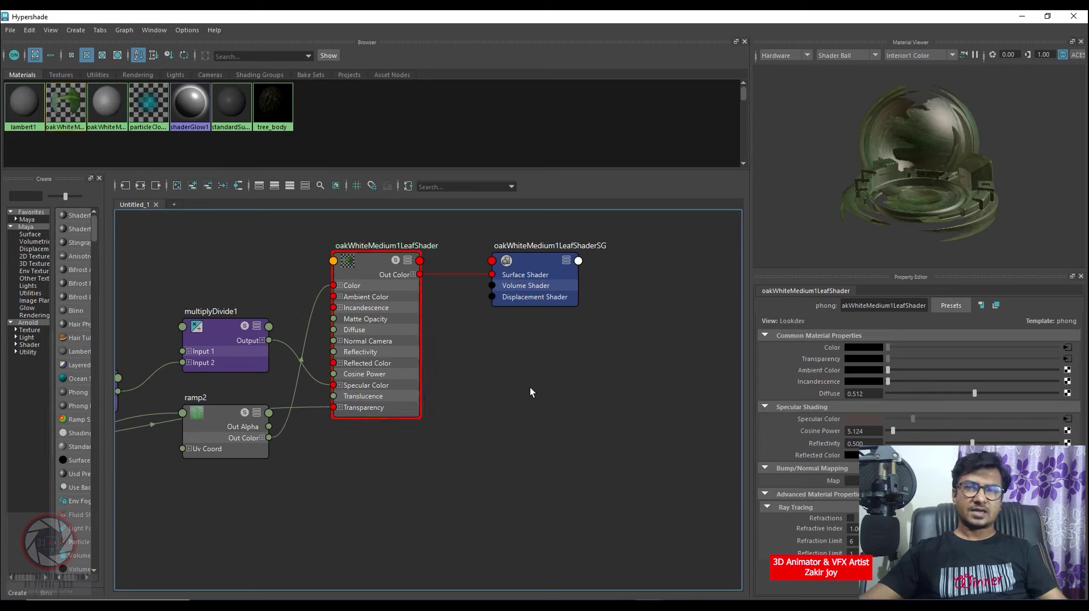
Create an aiStandardSurface node named leafs beside the leaf network
key("Tab")
type("a")
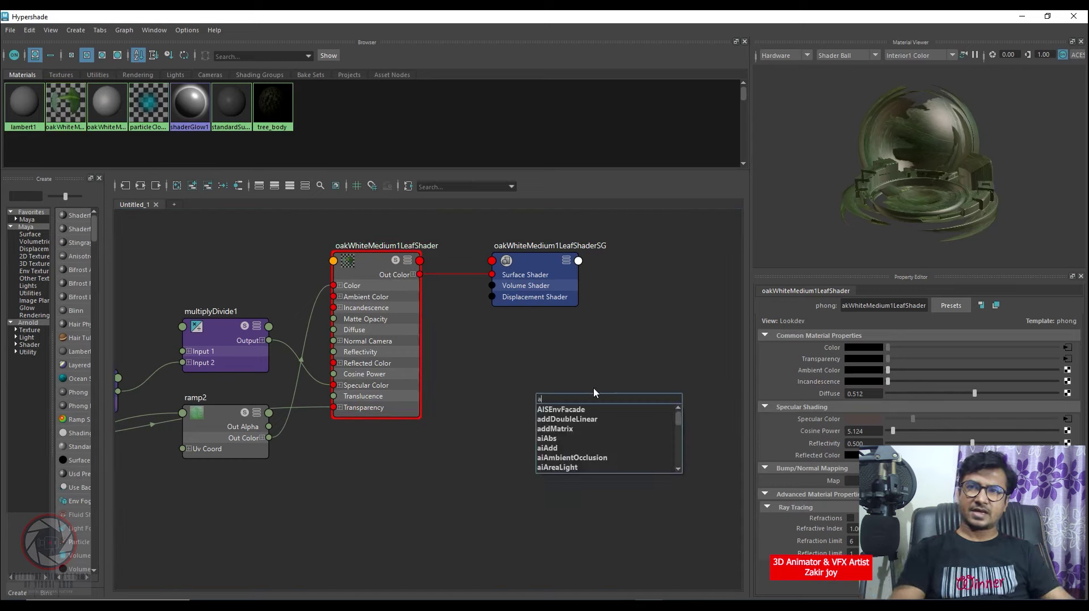
type("istan")
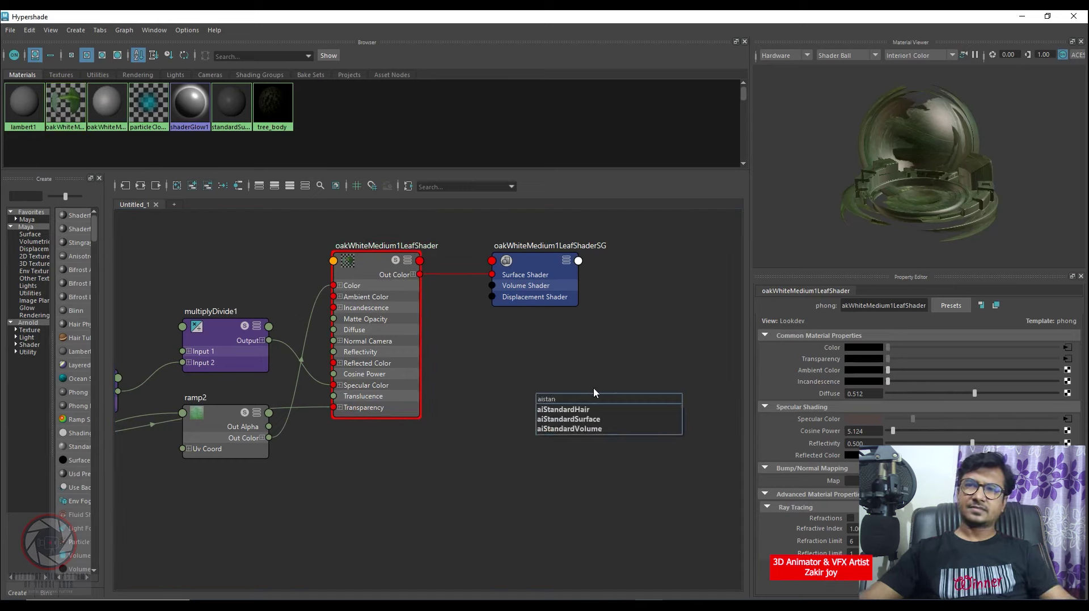
key("Return")
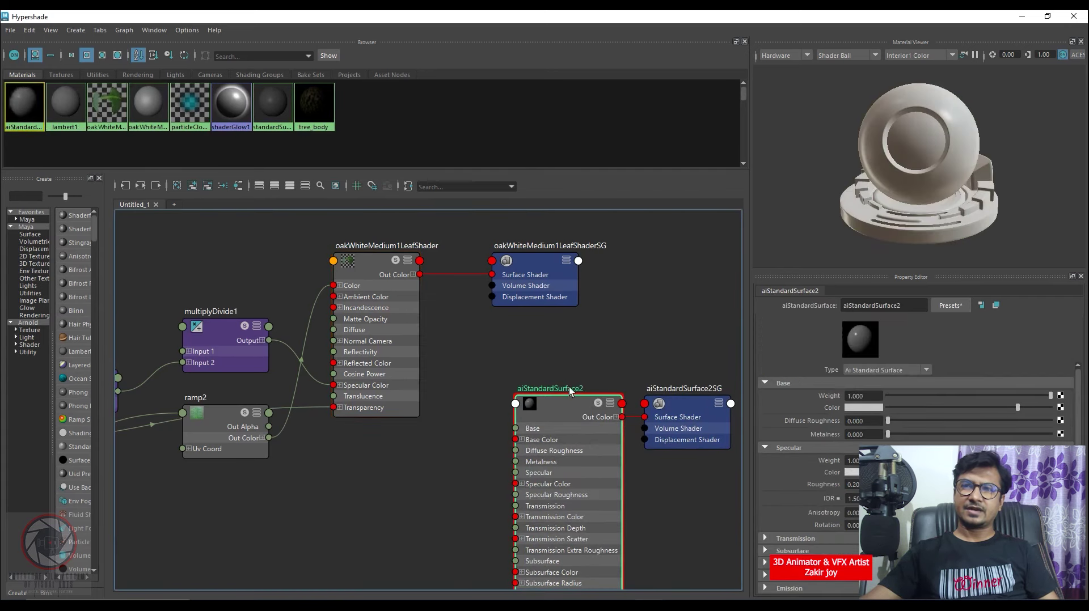
key("BackSpace")
type("lef")
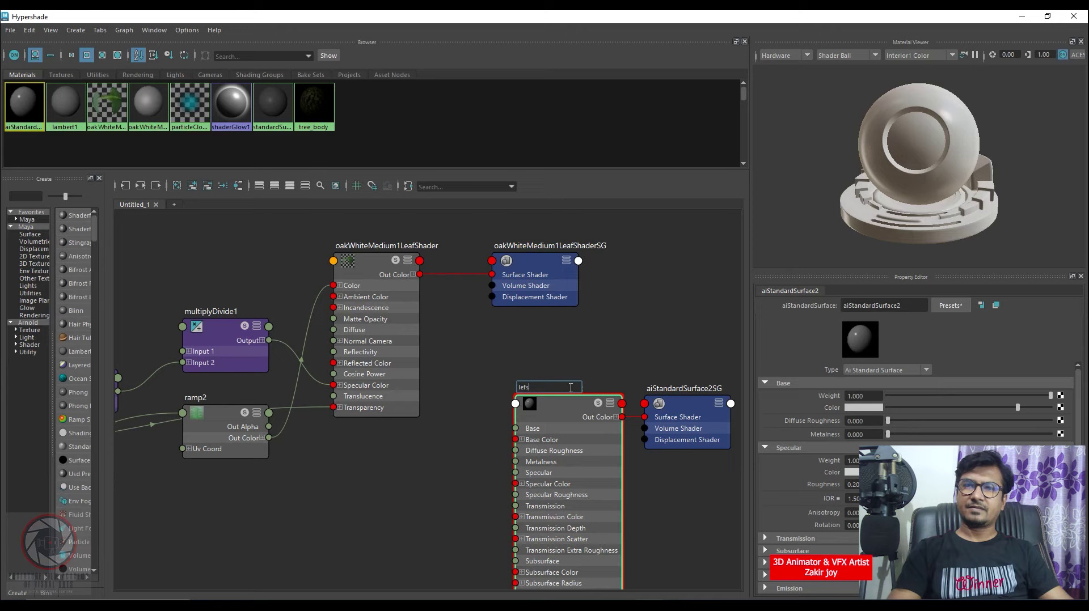
key("BackSpace")
key("BackSpace")
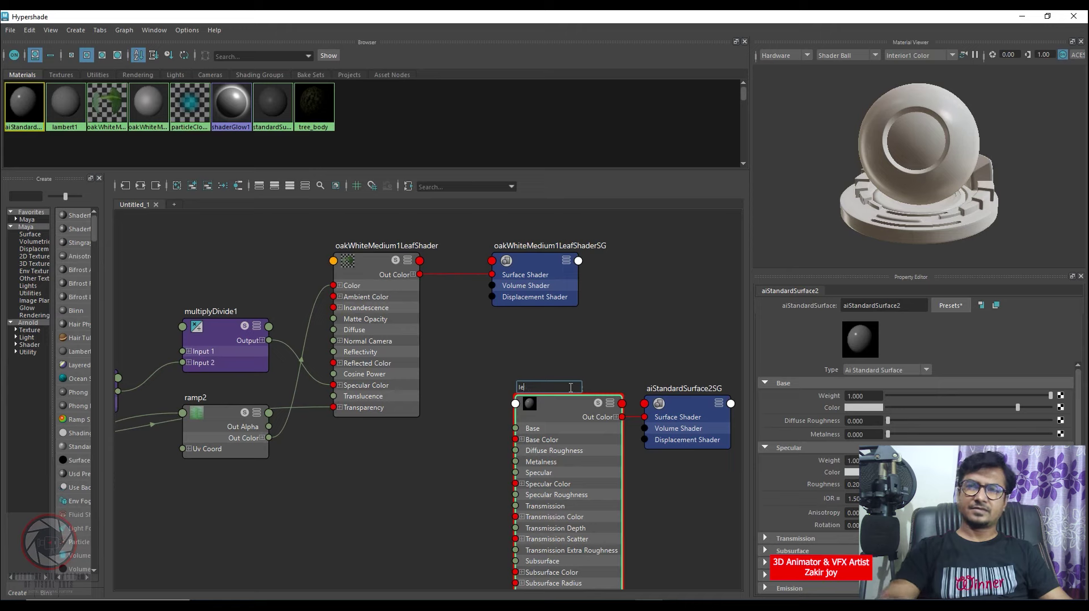
key("Return")
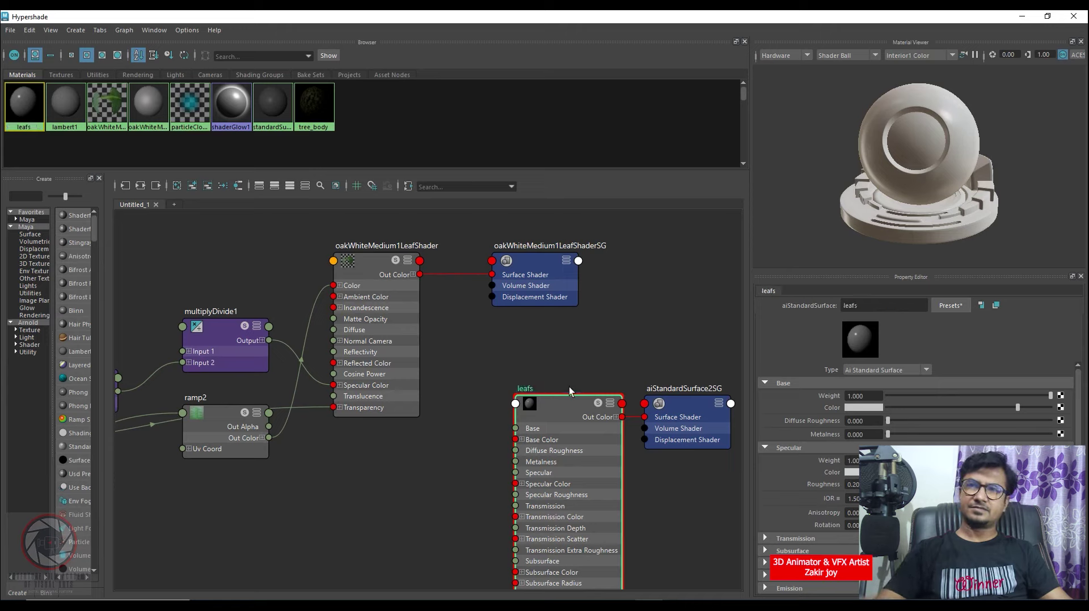
left_click_drag(561, 399, 526, 390)
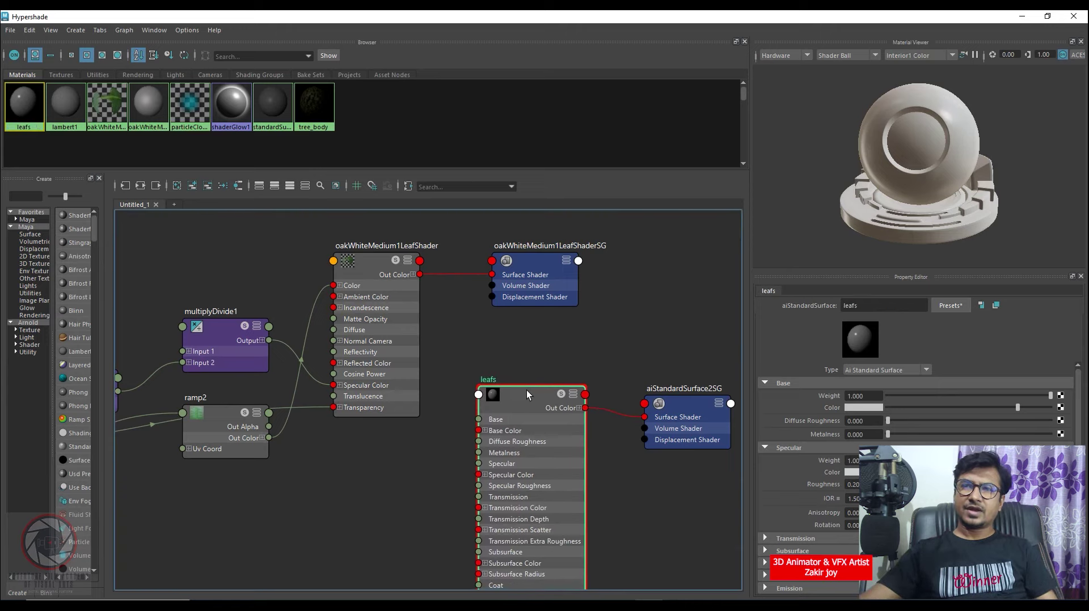
Wire ramp2 Out Color to leafs Base Color and multiplyDivide1 Output to Specular Color
scroll(494, 349, "up", 2)
scroll(526, 368, "down", 1)
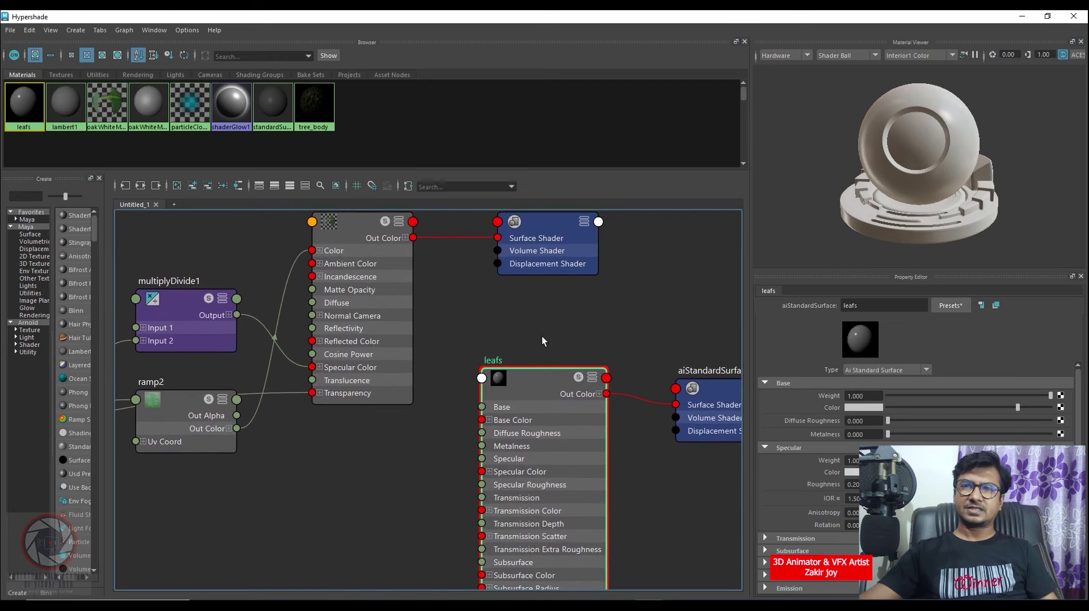
scroll(542, 336, "down", 2)
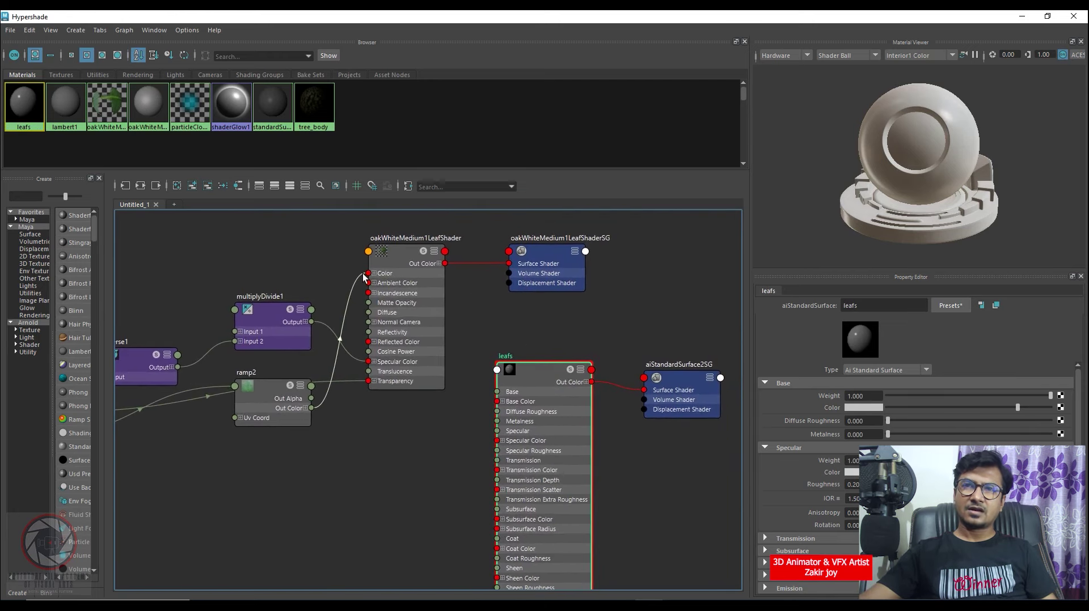
mouse_move(363, 277)
left_mouse_down()
mouse_move(487, 417)
mouse_move(497, 402)
left_mouse_up()
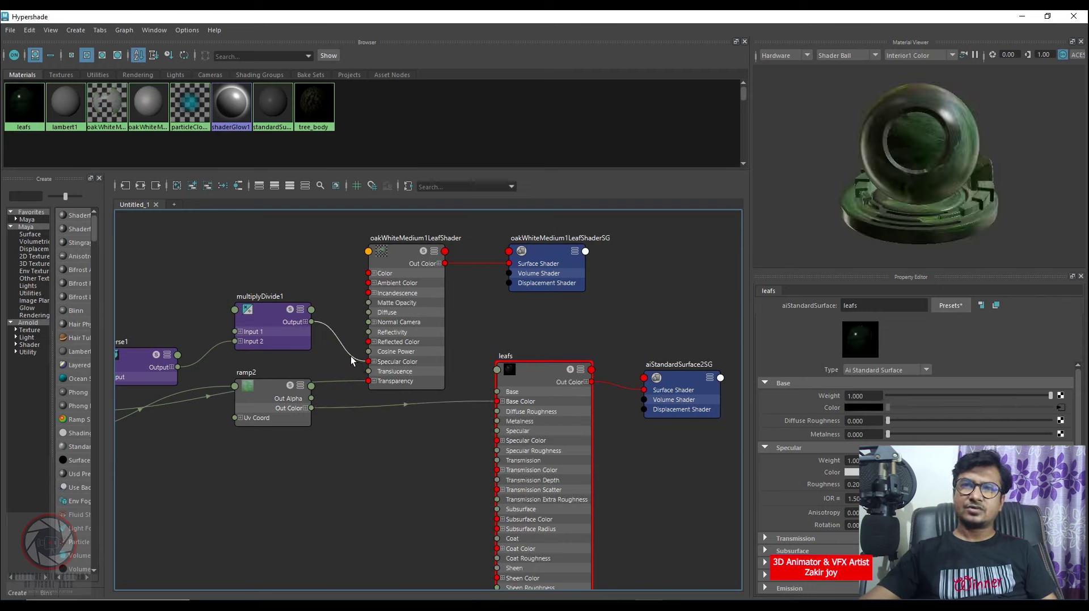
left_click_drag(357, 362, 497, 441)
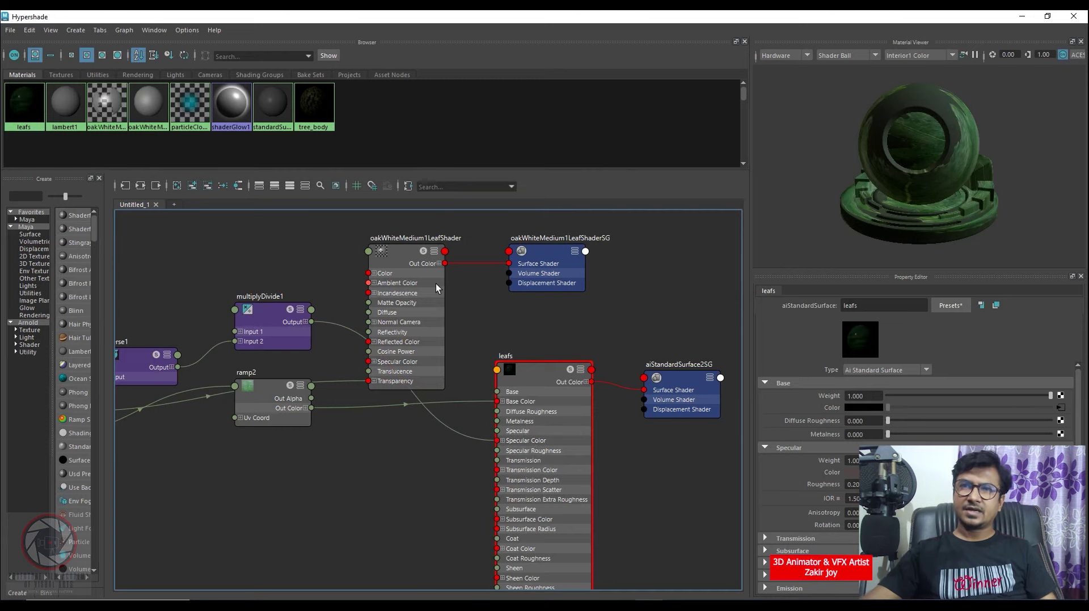
Move the phong's transparency connection onto the leafs material's Opacity input
scroll(374, 421, "up", 2)
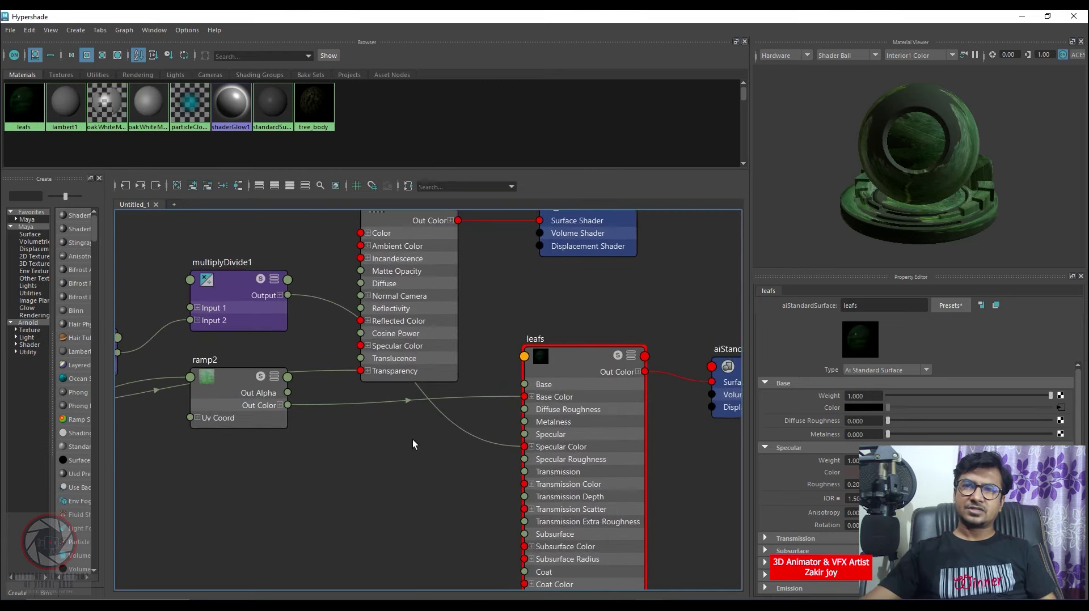
scroll(373, 334, "up", 2)
left_click_drag(353, 275, 366, 226)
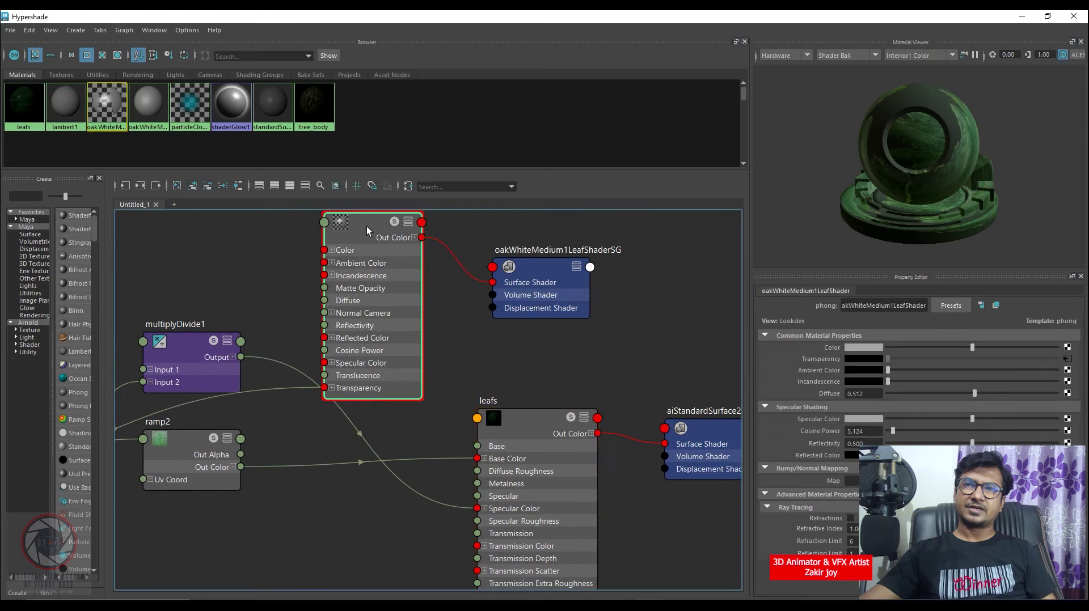
scroll(475, 328, "down", 2)
mouse_move(538, 260)
left_mouse_down()
mouse_move(419, 298)
mouse_move(417, 285)
left_mouse_up()
scroll(438, 341, "up", 2)
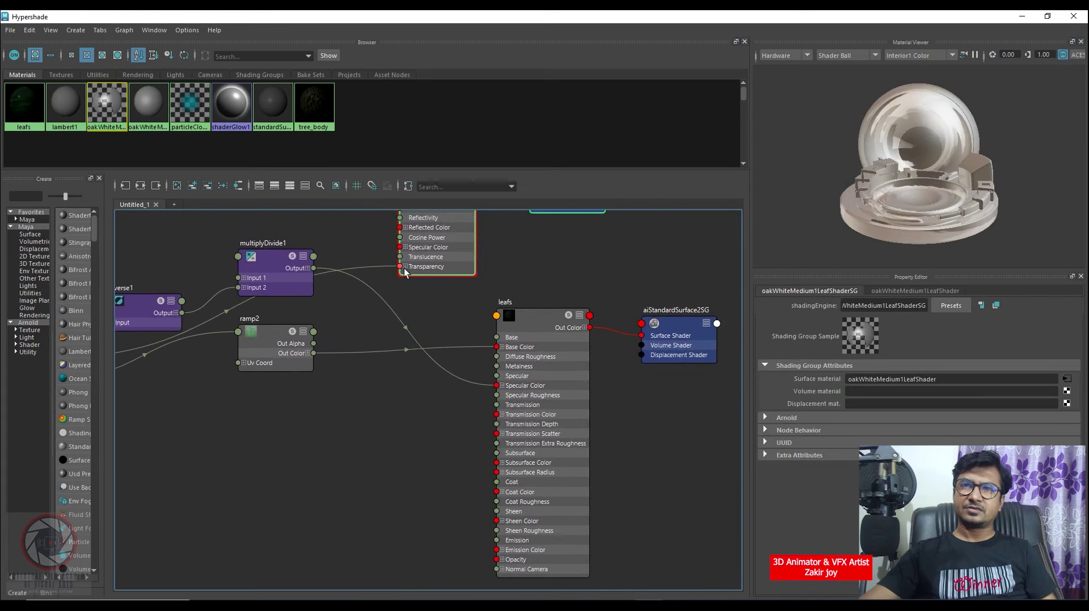
mouse_move(390, 272)
left_mouse_down()
mouse_move(487, 566)
mouse_move(497, 560)
left_mouse_up()
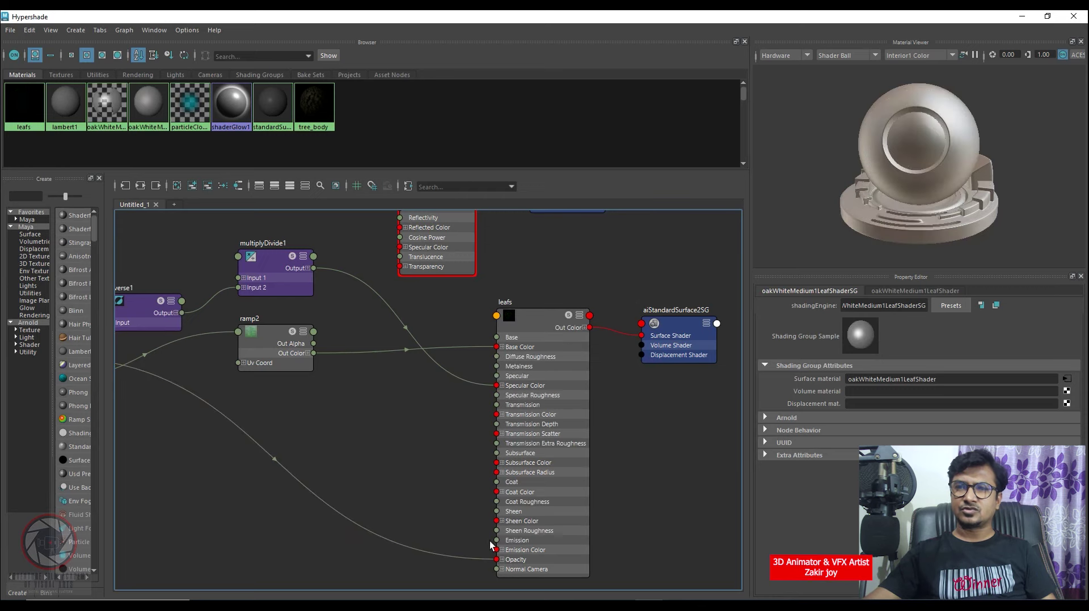
Move the old leaf shader nodes right and leafs up-left, then un-maximize Hypershade
scroll(448, 412, "down", 2)
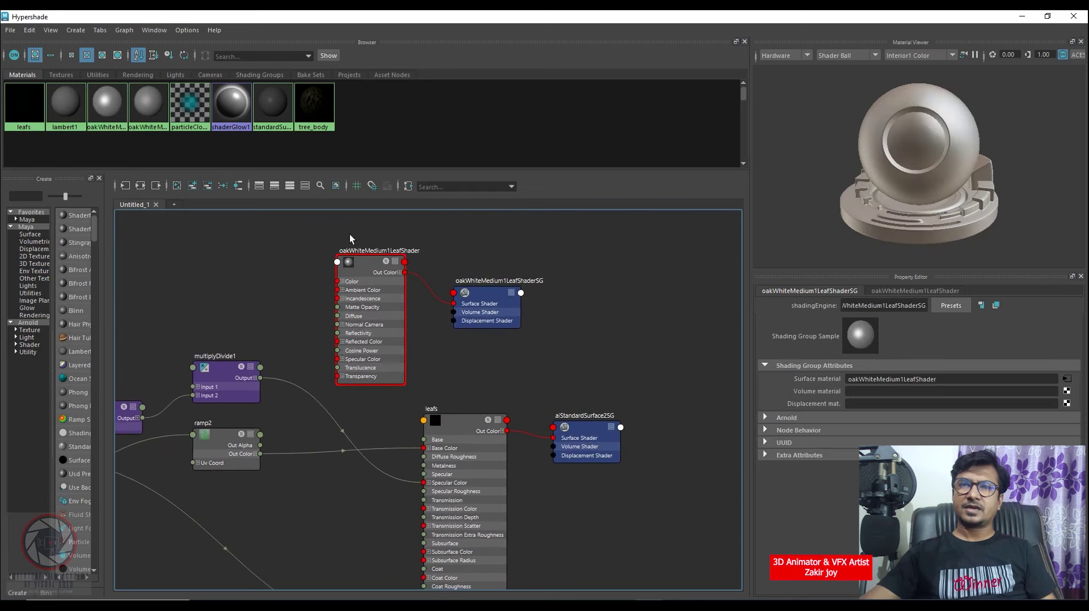
left_click_drag(346, 232, 541, 319)
left_click_drag(370, 266, 595, 263)
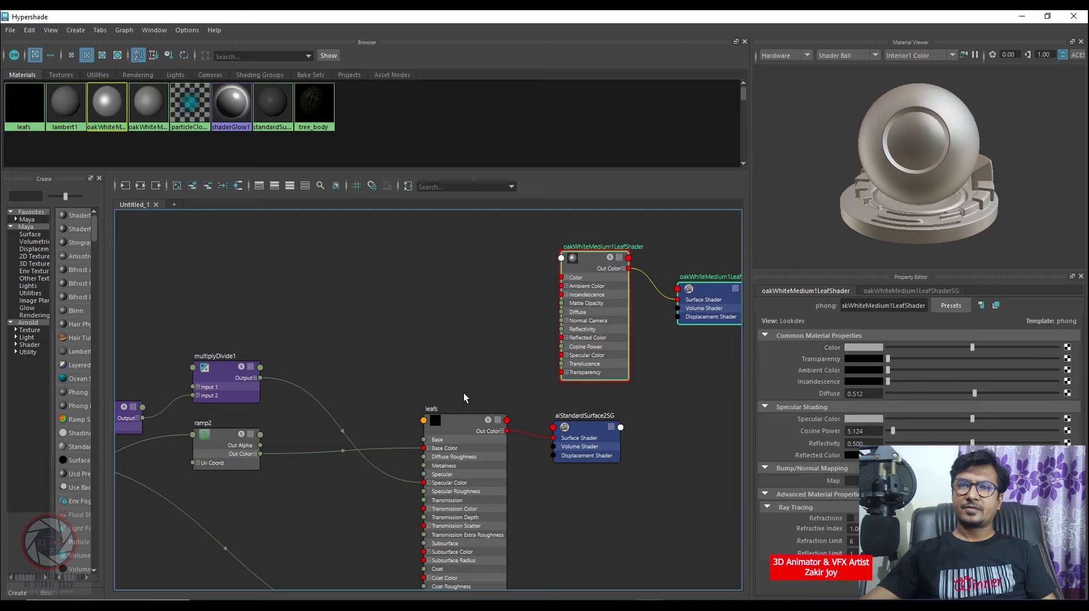
left_click_drag(463, 423, 400, 336)
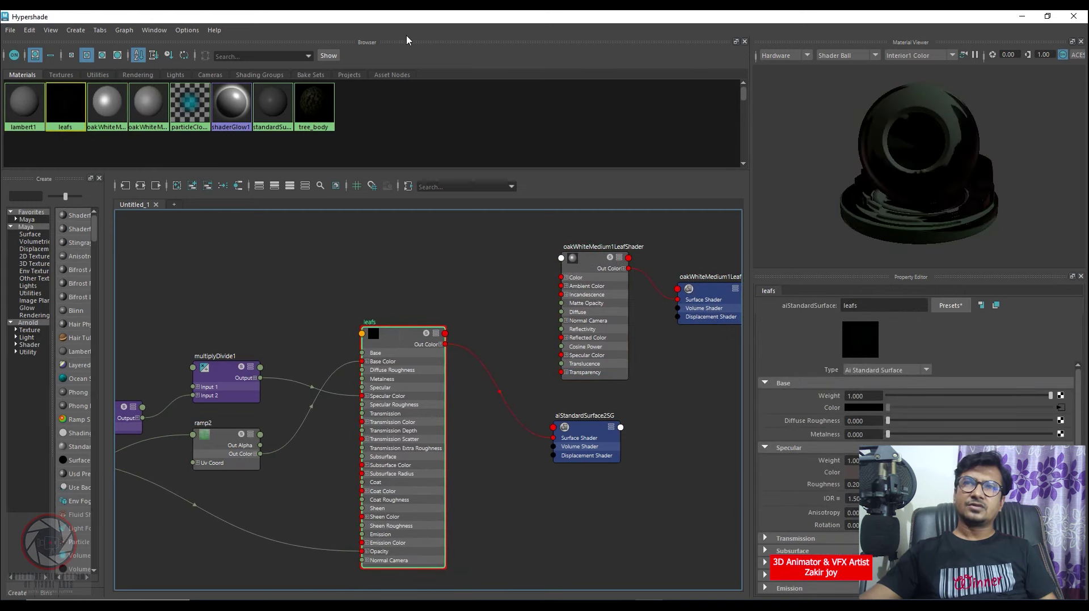
double_click(380, 24)
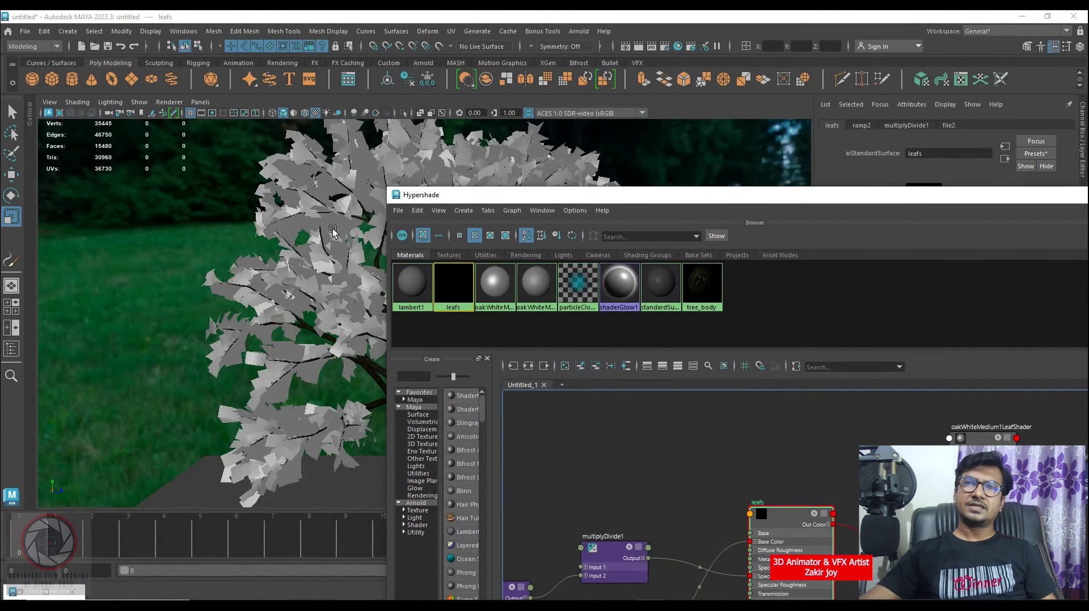
Delete oakWhiteMedium1LeafShader and its shading group from the node graph
left_click_drag(570, 194, 576, 134)
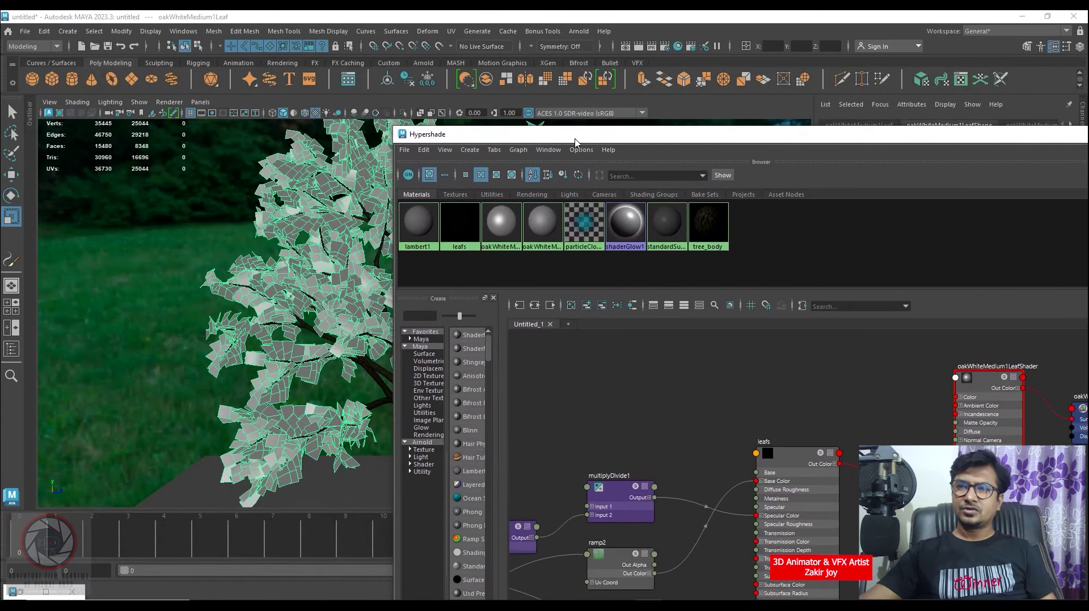
right_click_drag(794, 365, 793, 360)
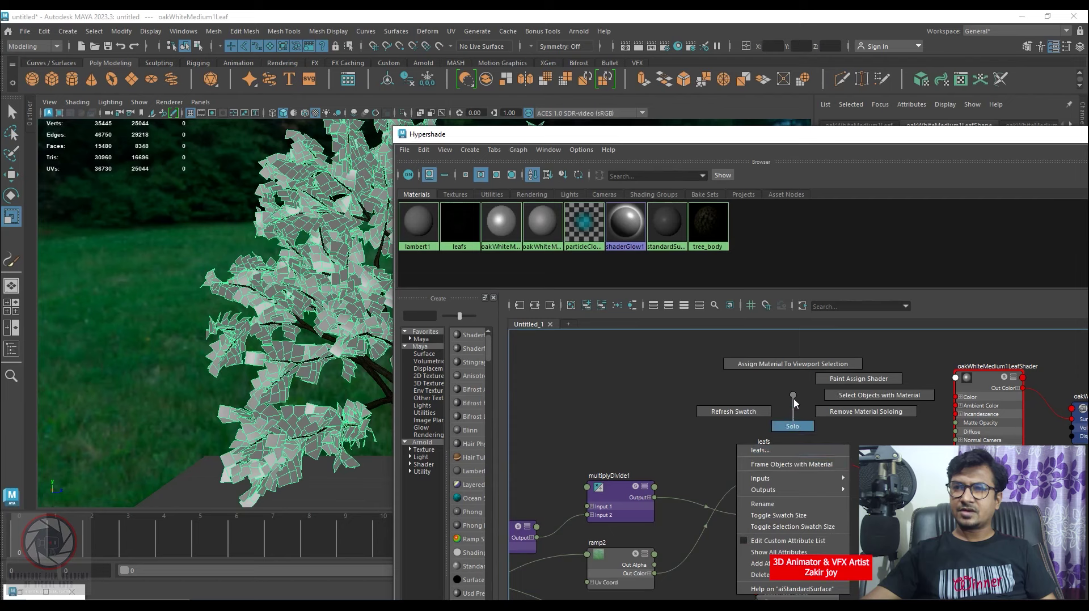
left_click(223, 251)
left_click_drag(848, 143, 515, 190)
middle_click_drag(693, 483, 609, 493, "alt")
left_click_drag(553, 413, 649, 461)
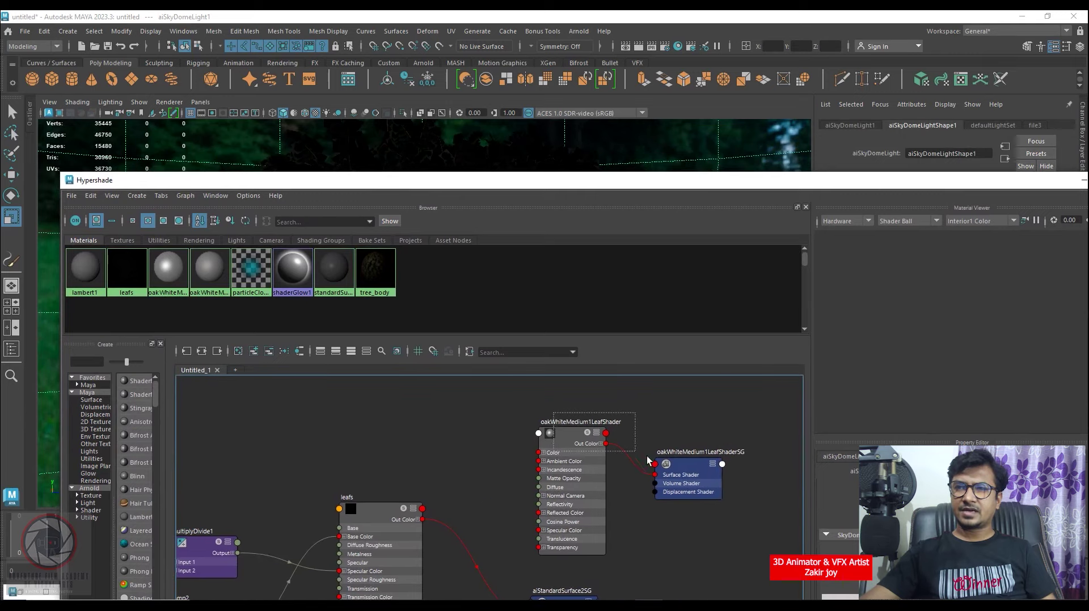
key("Delete")
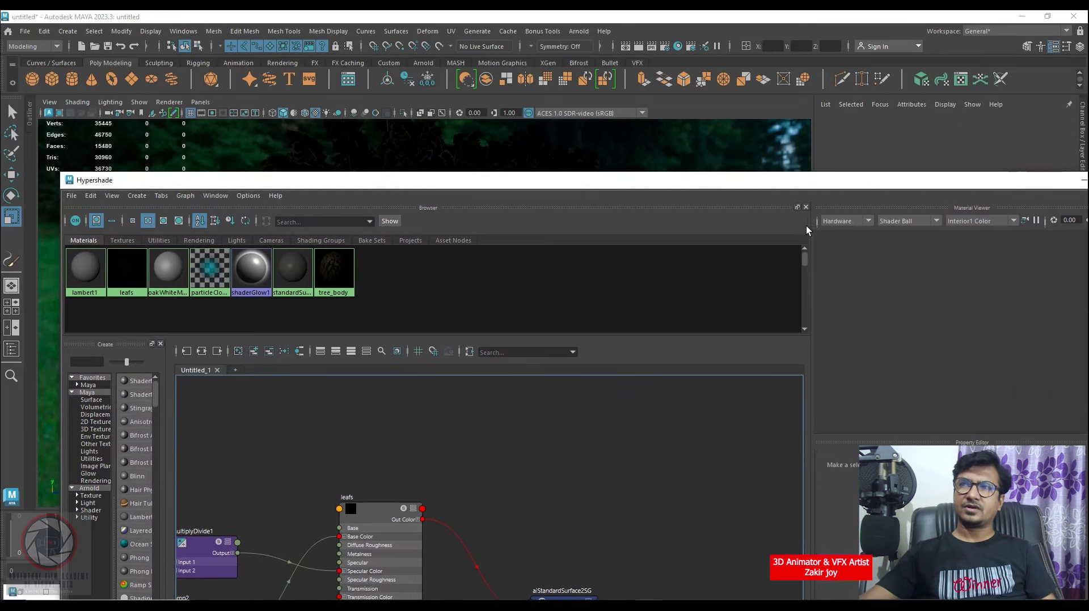
Minimize Hypershade and orbit the viewport to view the leafs material on the tree
left_click_drag(986, 186, 814, 220)
left_click(912, 214)
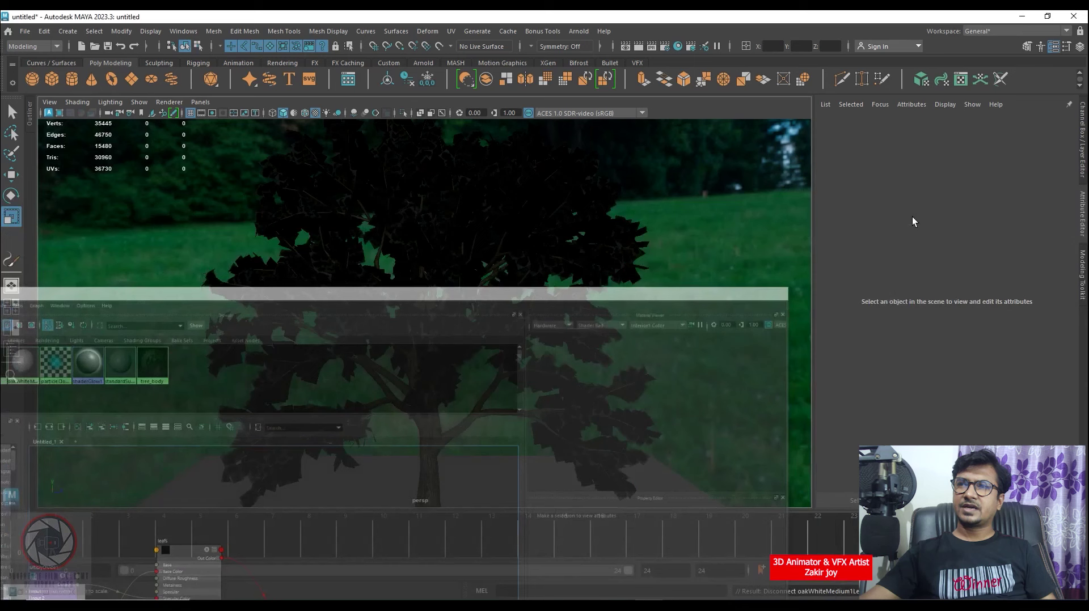
scroll(470, 308, "down", 2)
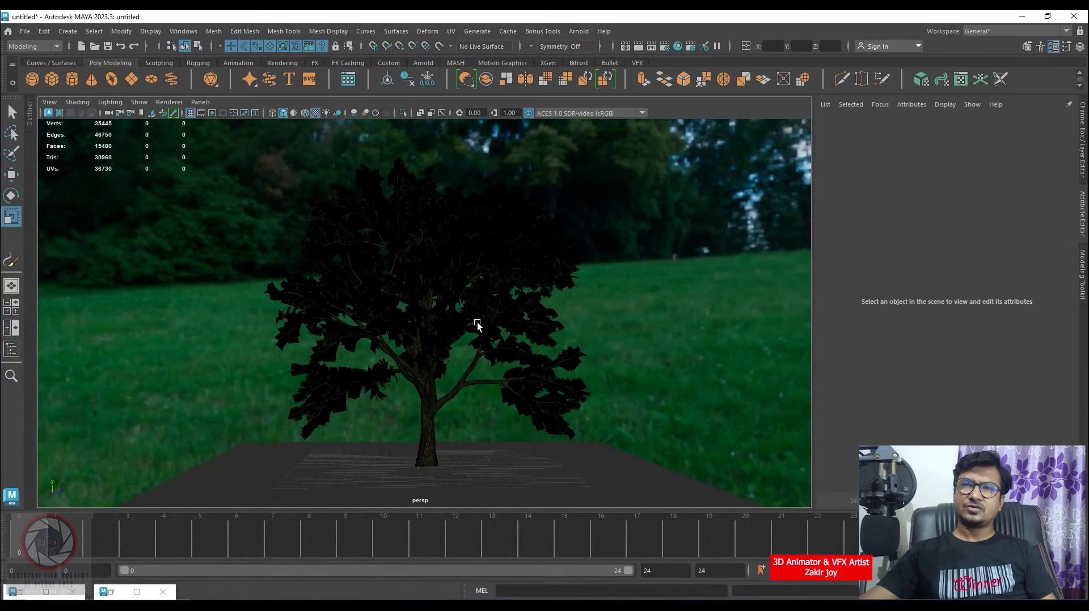
left_click_drag(477, 324, 499, 321, "alt")
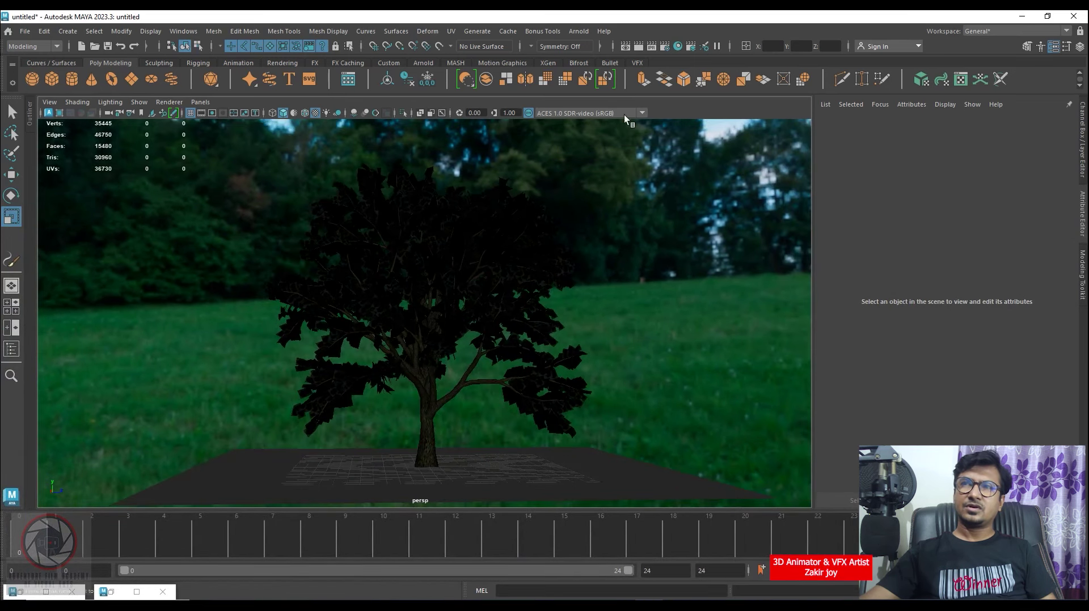
left_click(578, 31)
left_click(620, 66)
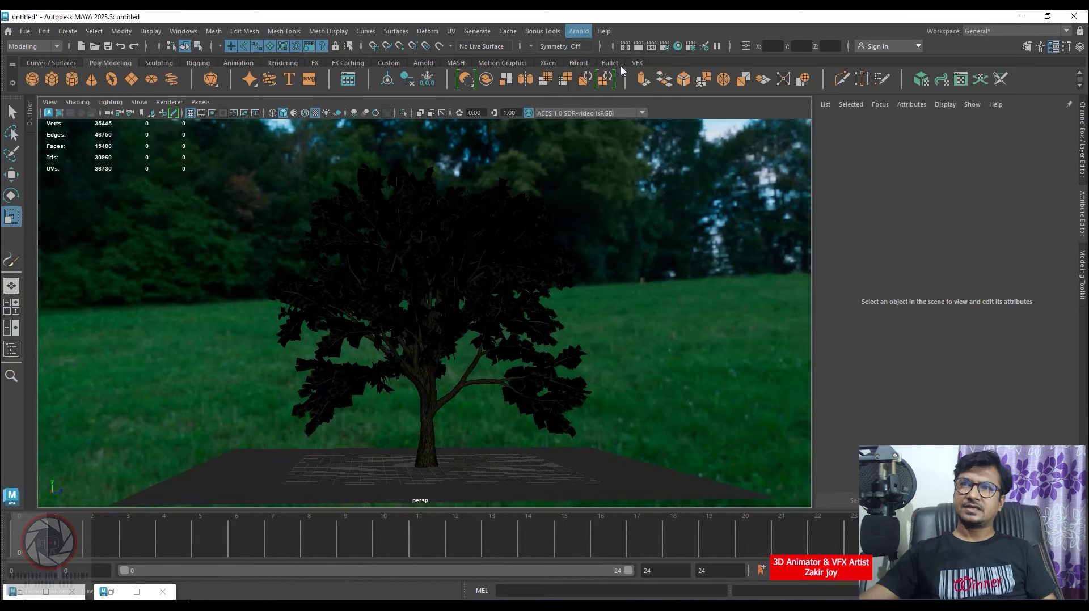
left_click(1030, 44)
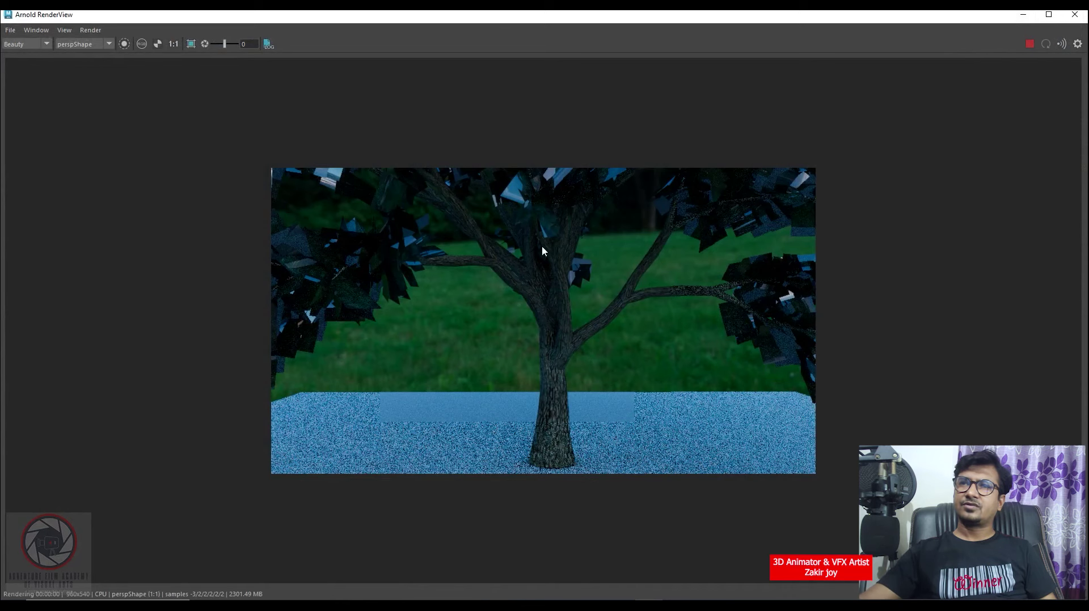
scroll(606, 299, "up", 1)
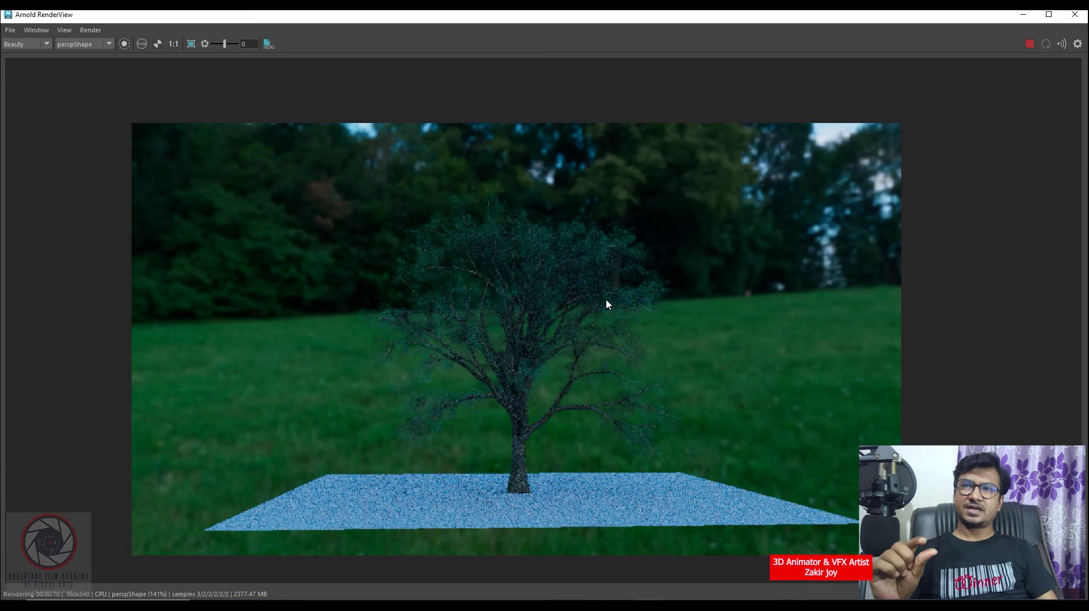
scroll(546, 302, "up", 1)
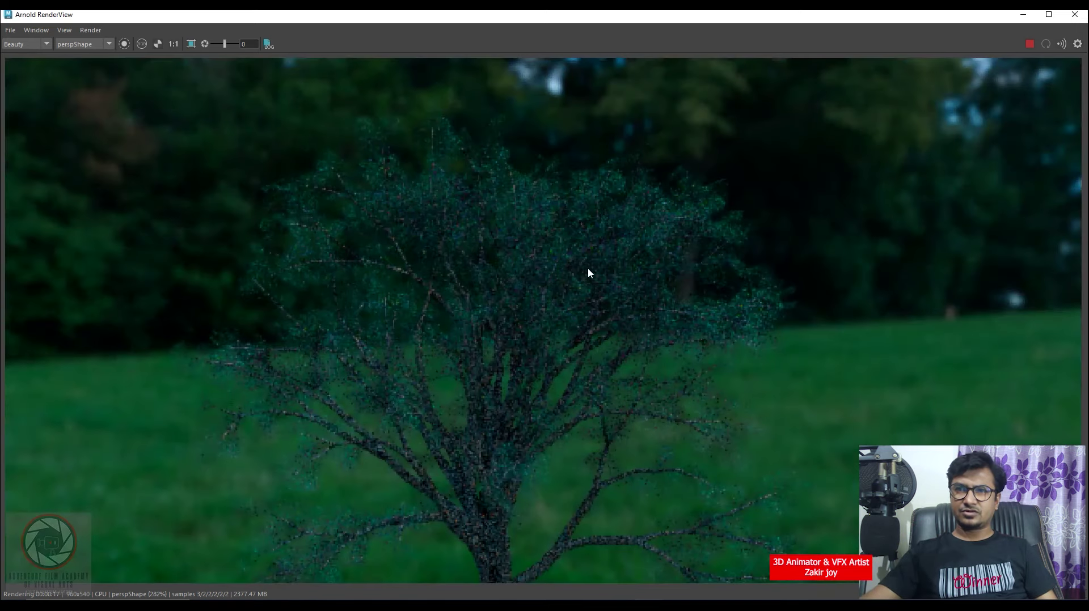
scroll(677, 255, "down", 1)
scroll(700, 274, "up", 1)
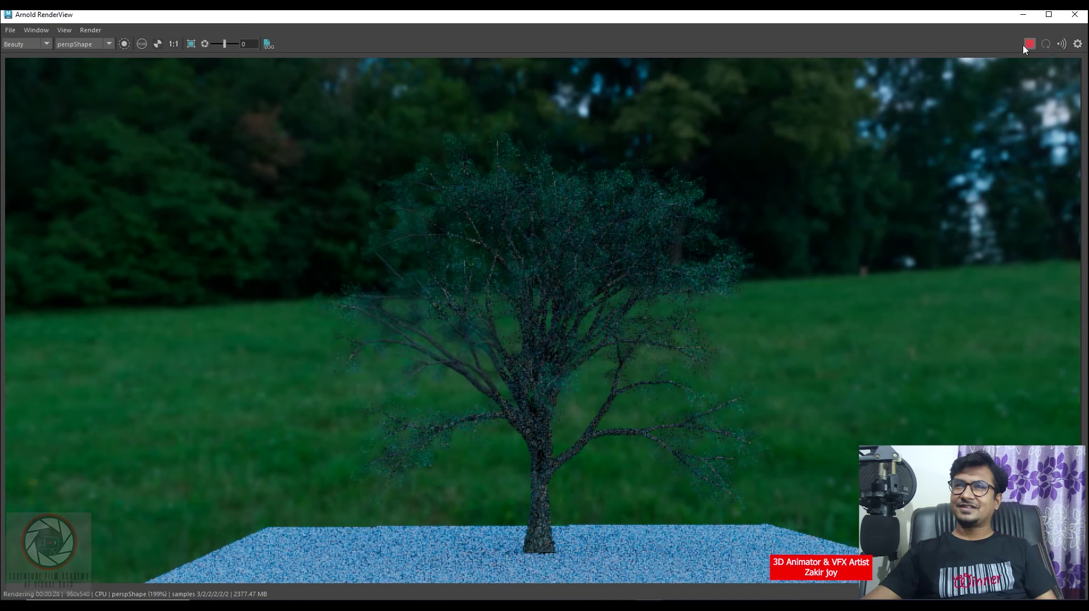
scroll(458, 372, "up", 2)
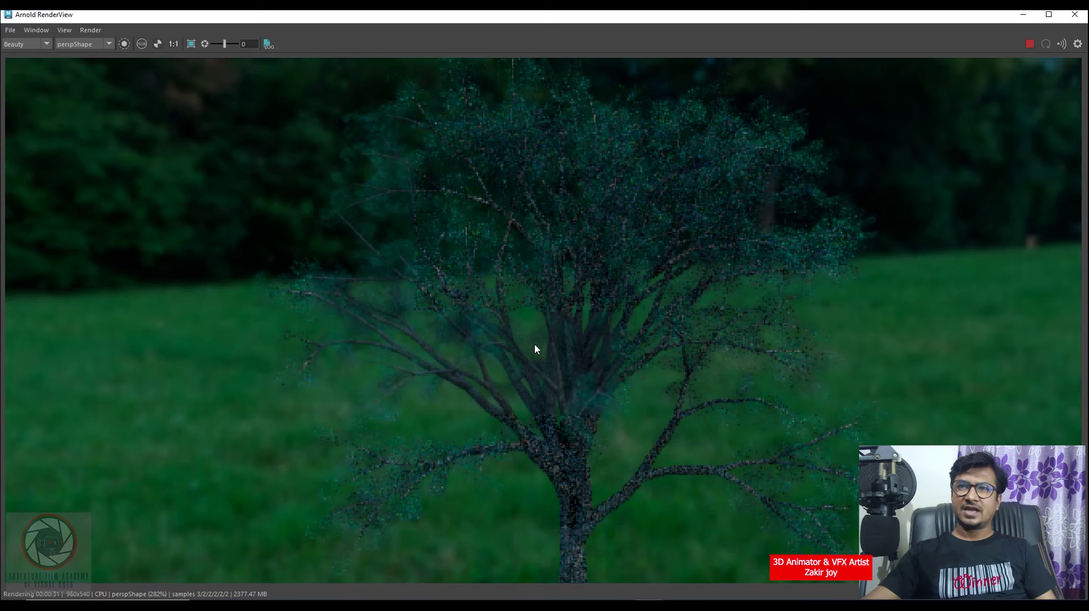
scroll(537, 346, "down", 2)
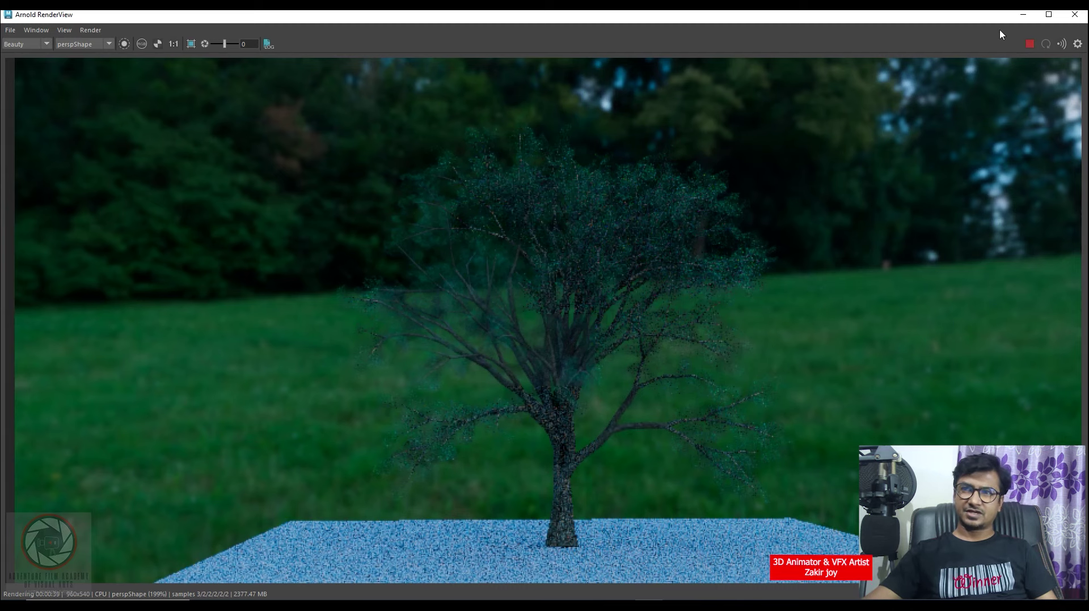
left_click(1030, 45)
left_click(1074, 14)
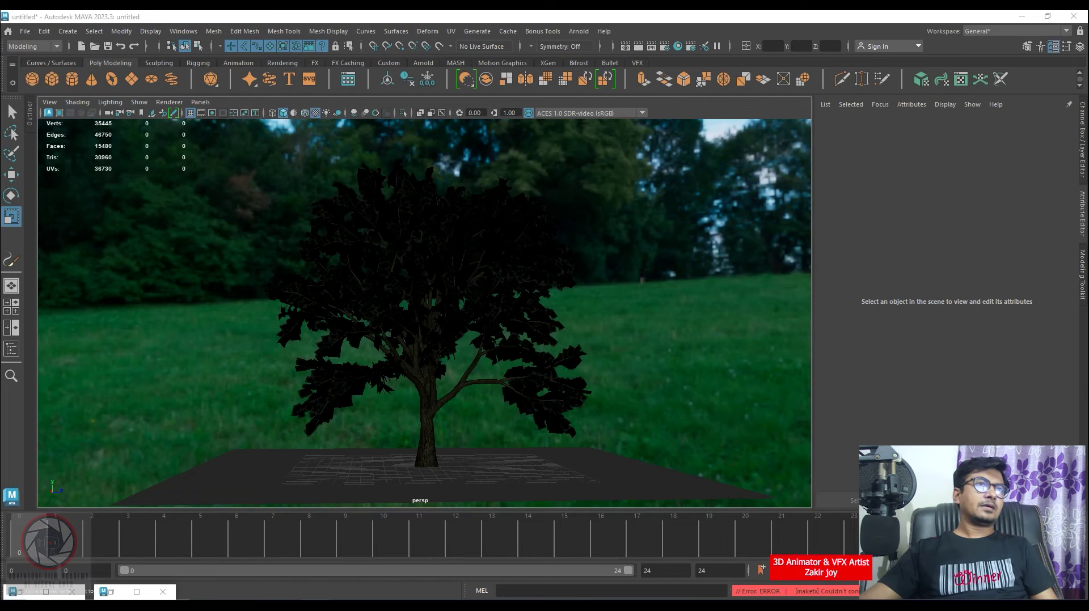
Preview the nettle leaf and alpha leafs images in the 3d tree convert to arnold mtl folder
key("alt+Tab")
left_click_drag(562, 231, 584, 189)
double_click(584, 189)
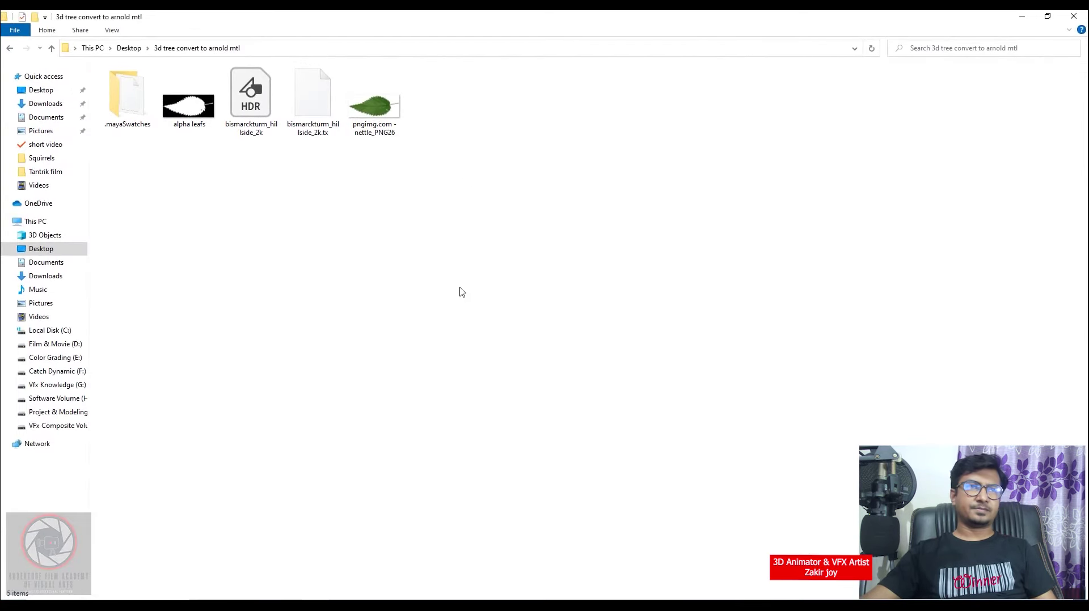
double_click(367, 117)
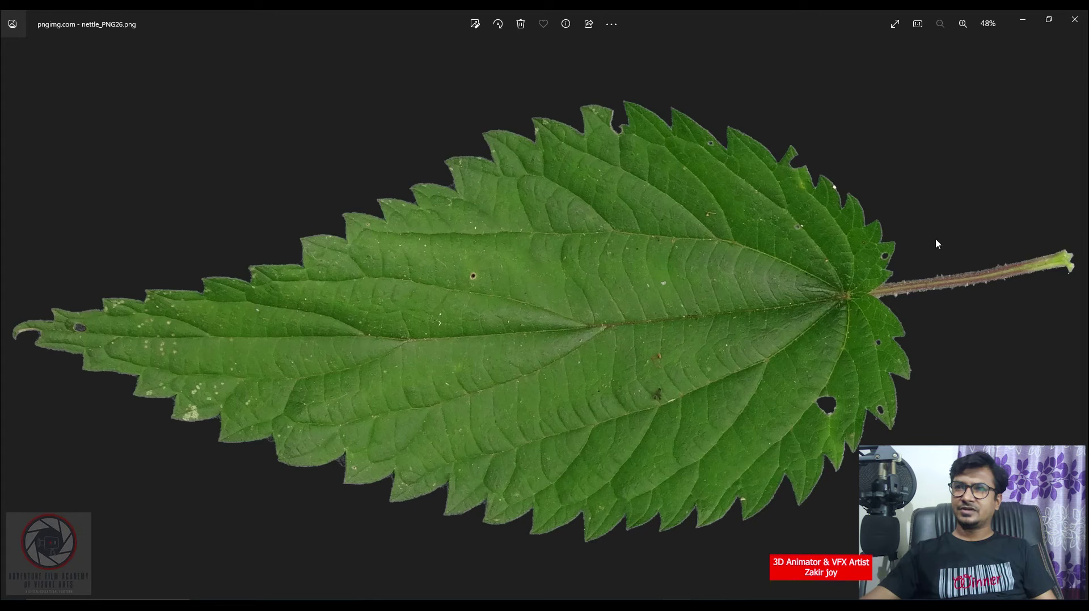
left_click(1075, 24)
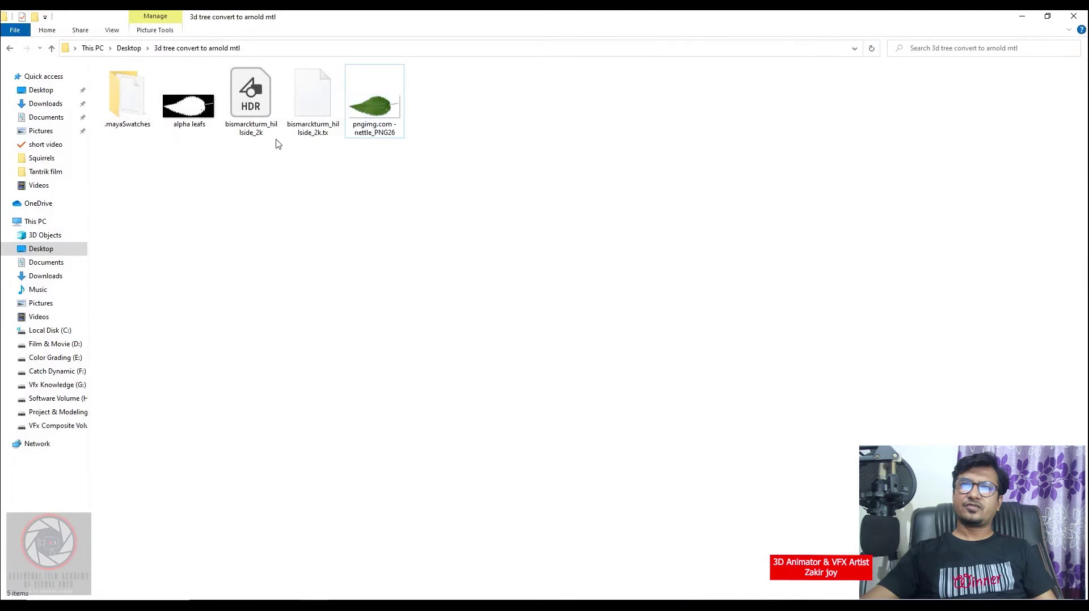
left_click(187, 115)
double_click(187, 115)
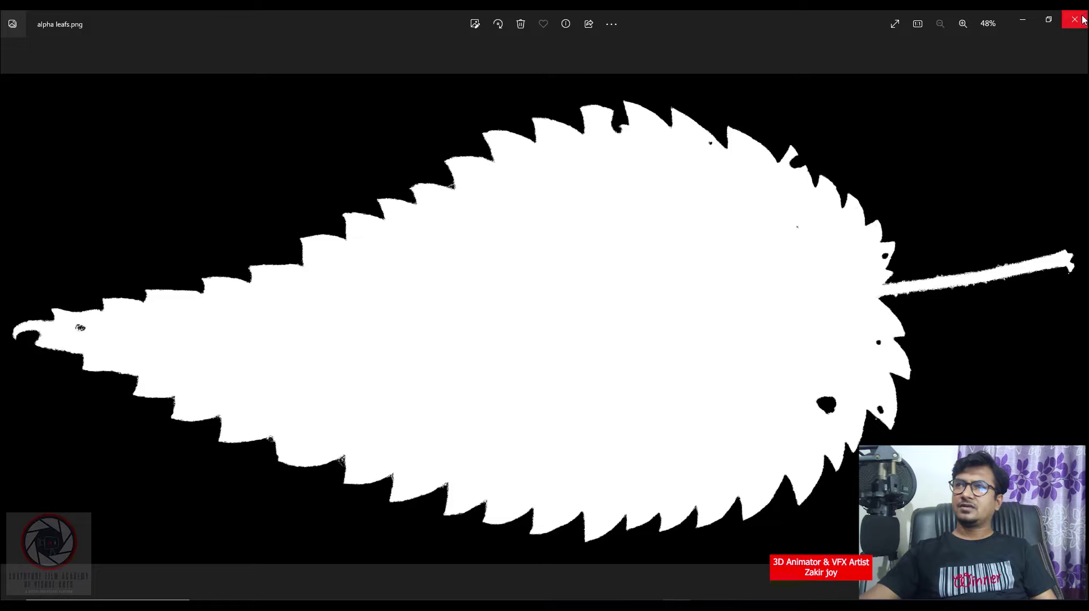
left_click(1074, 19)
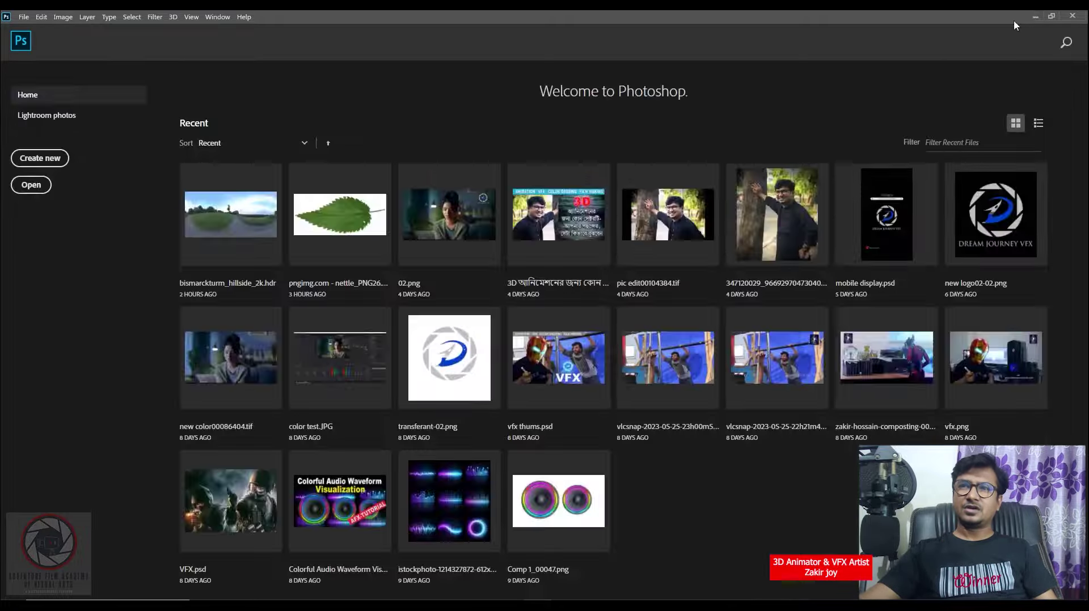
Open the nettle leaf image in Photoshop and fill the selected leaf shape with white
left_click(1013, 21)
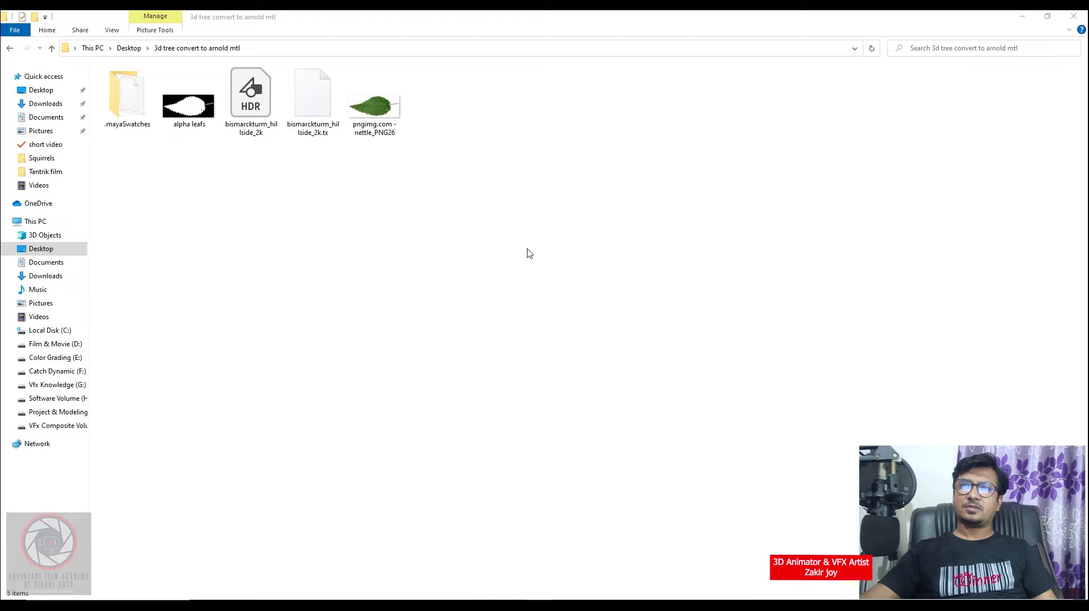
mouse_move(374, 105)
left_mouse_down()
mouse_move(533, 598)
mouse_move(266, 204)
mouse_move(361, 47)
left_mouse_up()
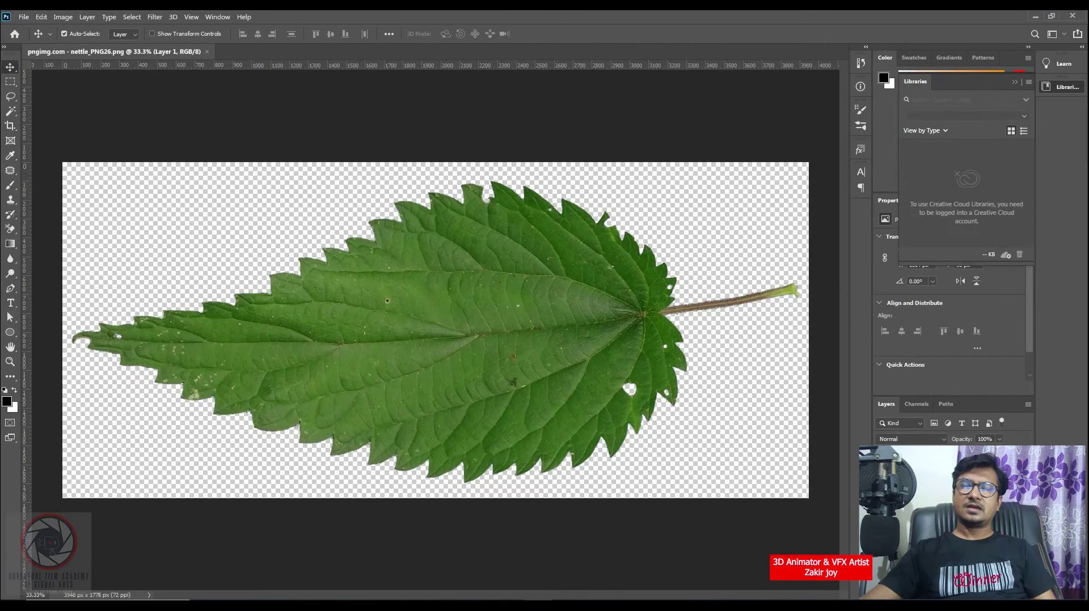
left_click(118, 336, "ctrl")
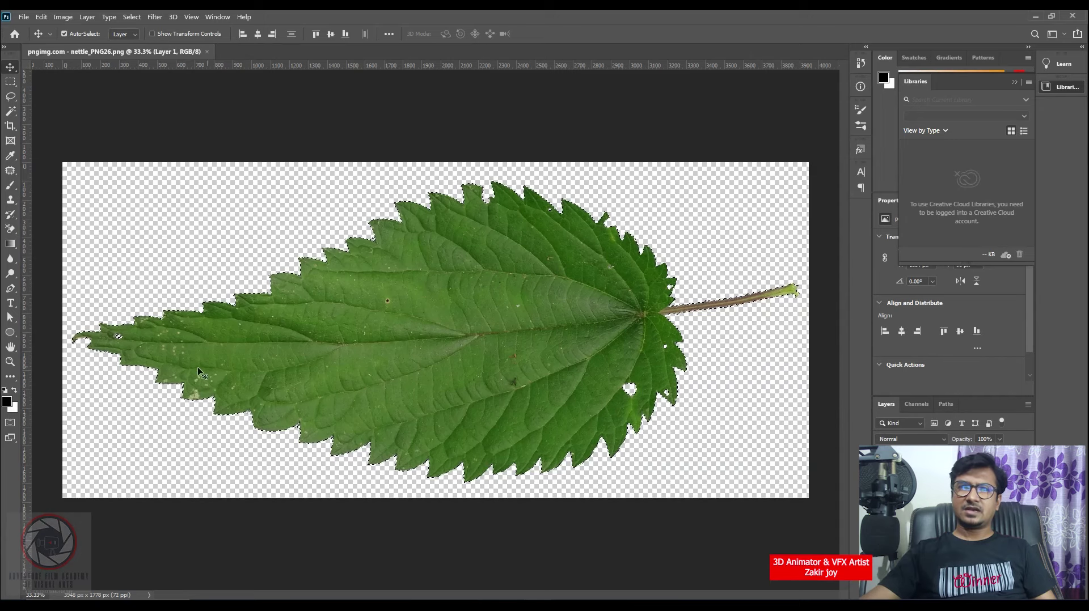
left_click(7, 402)
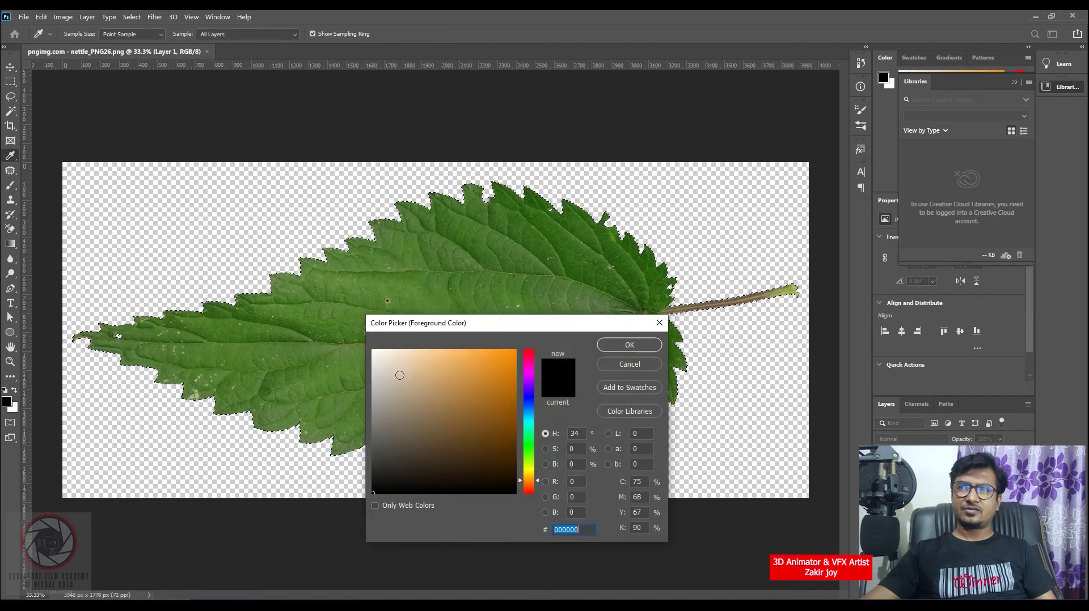
left_click(373, 350)
left_click(628, 344)
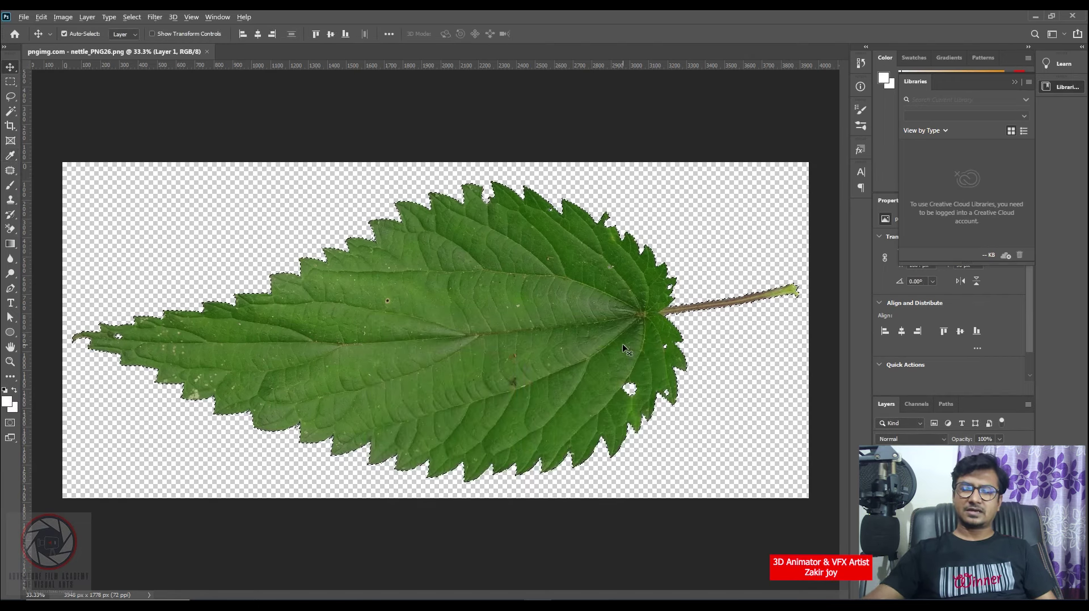
key("alt+BackSpace")
Invert the selection, fill the transparent background with black, and deselect
key("ctrl+shift+i")
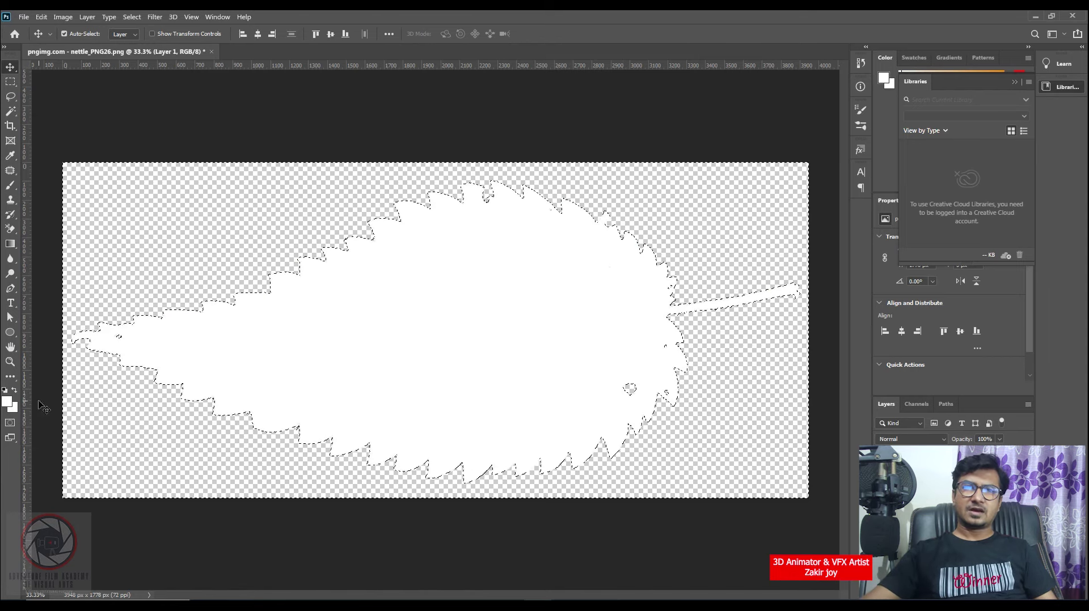
left_click(7, 402)
left_click_drag(379, 487, 368, 519)
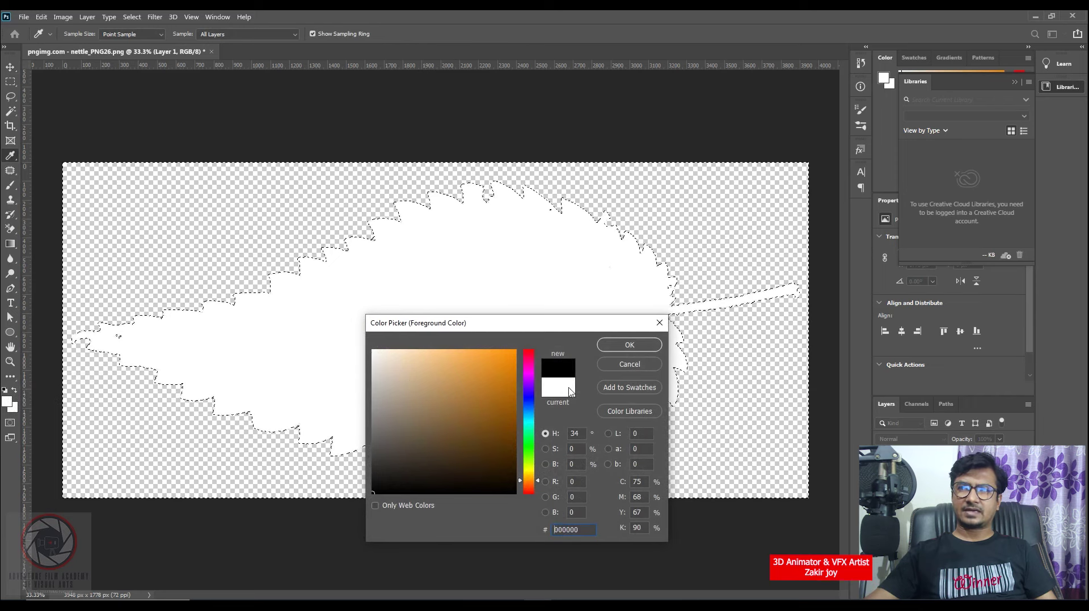
left_click(629, 345)
key("alt+BackSpace")
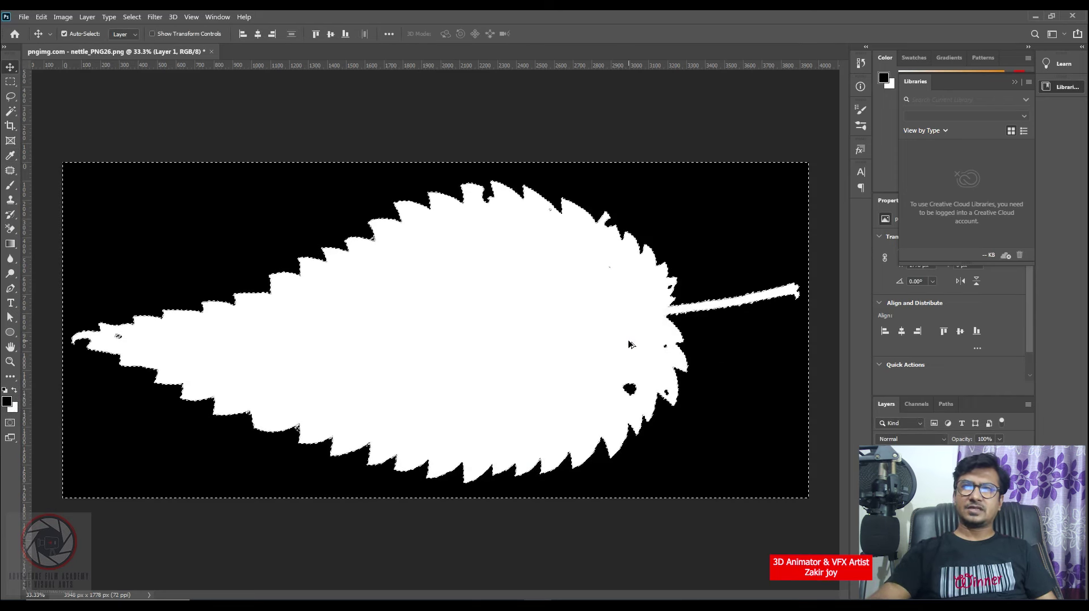
key("ctrl+d")
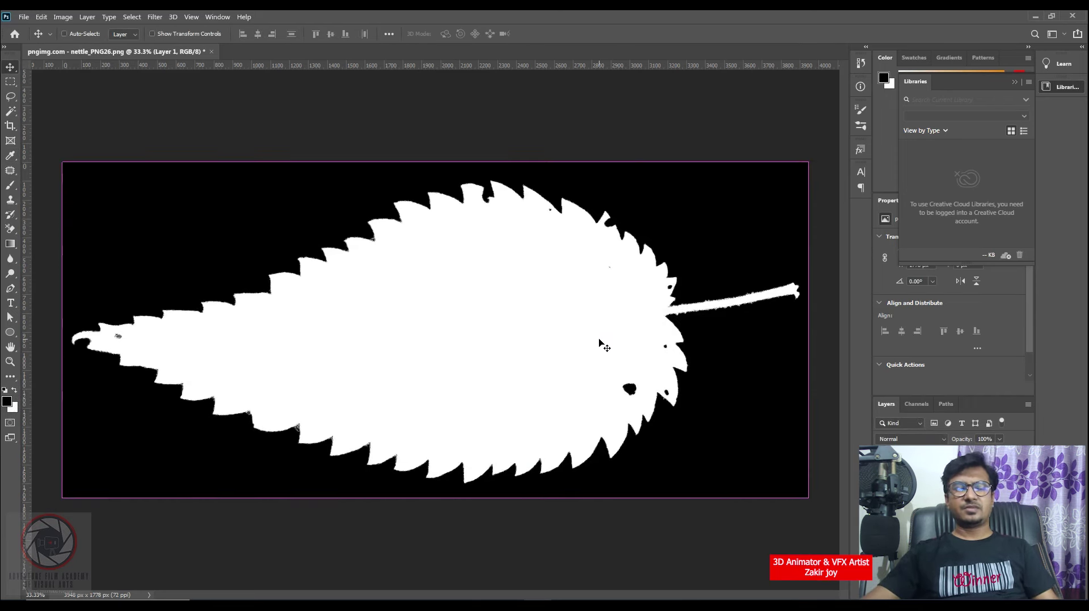
key("ctrl+shift+s")
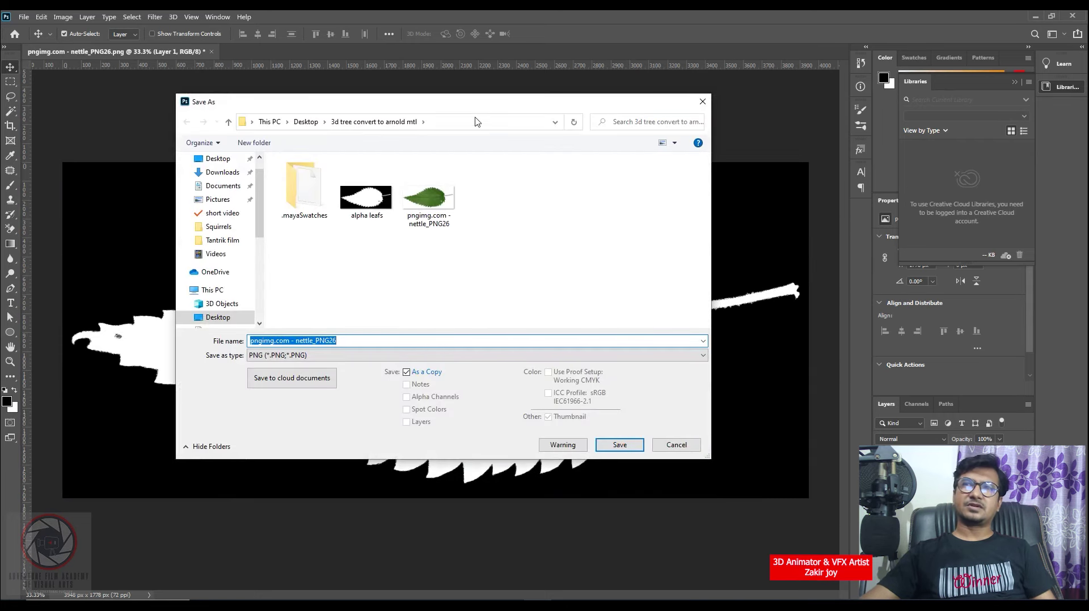
Save the mask as the PNG 'alpha leafs' in the tree project folder
left_click_drag(475, 100, 474, 90)
left_click(364, 197)
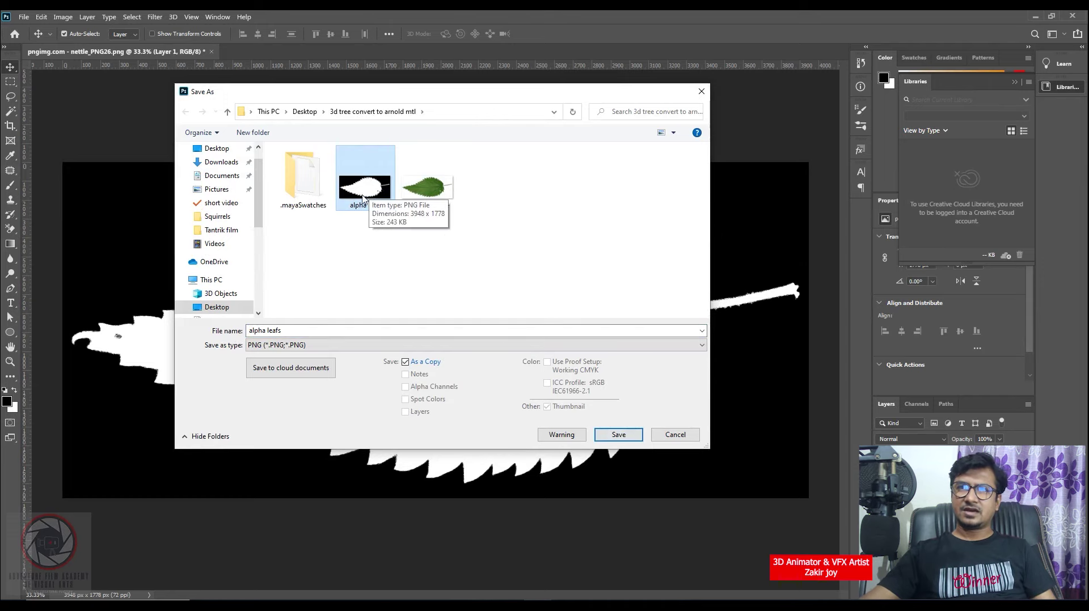
left_click(619, 434)
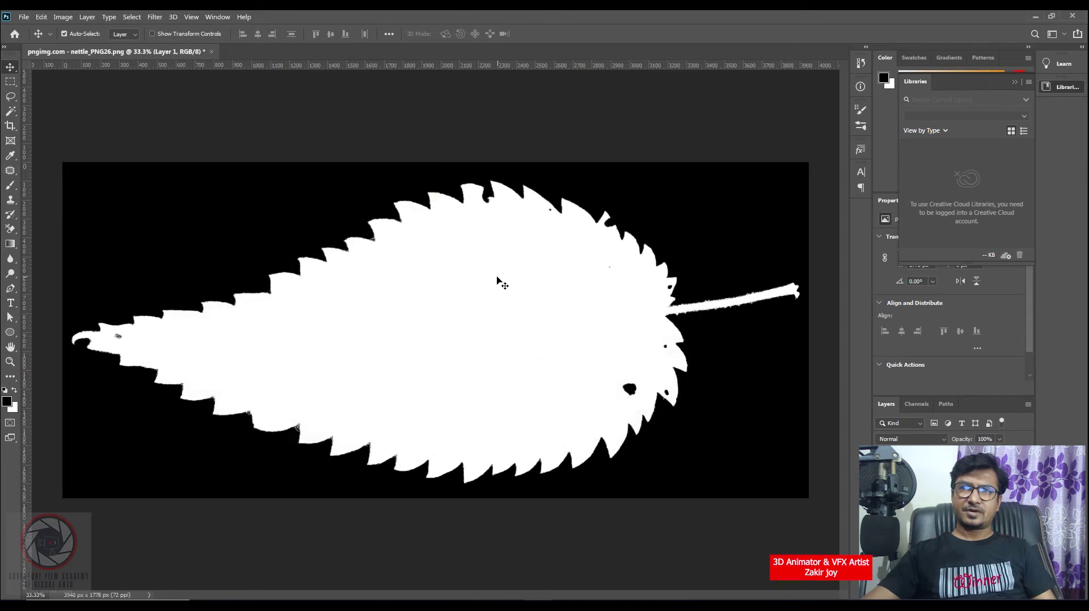
Quit Photoshop without saving the nettle image and return to Maya
left_click(211, 52)
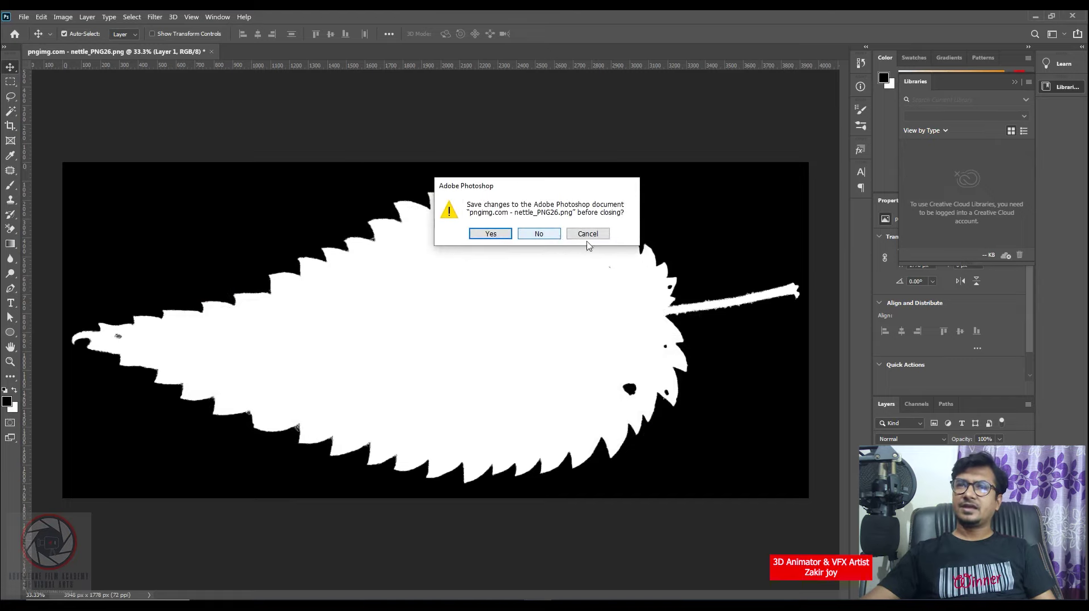
left_click(587, 236)
left_click(1073, 18)
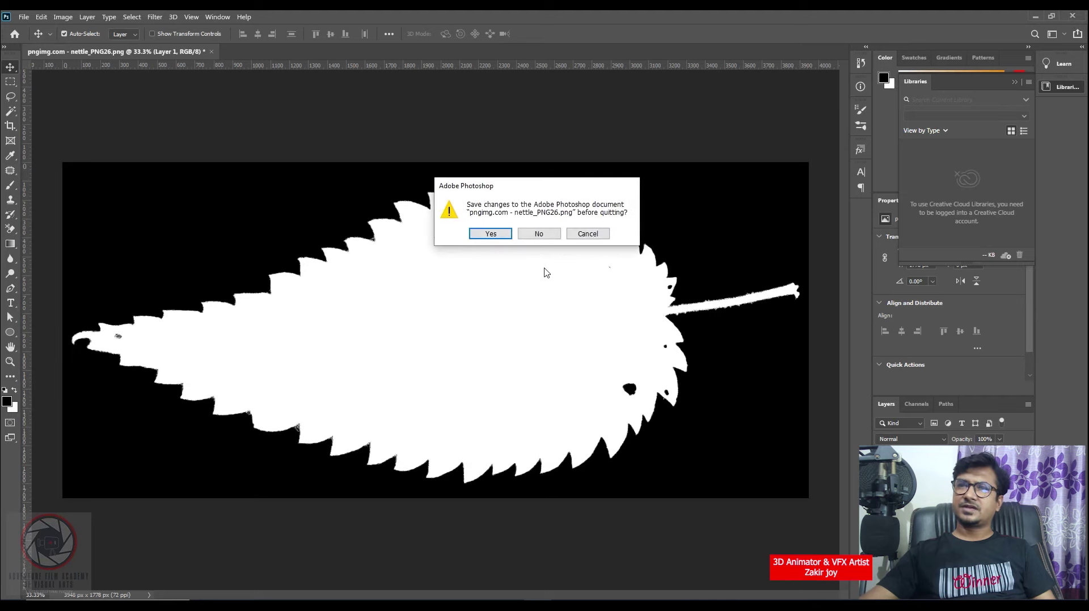
left_click(537, 237)
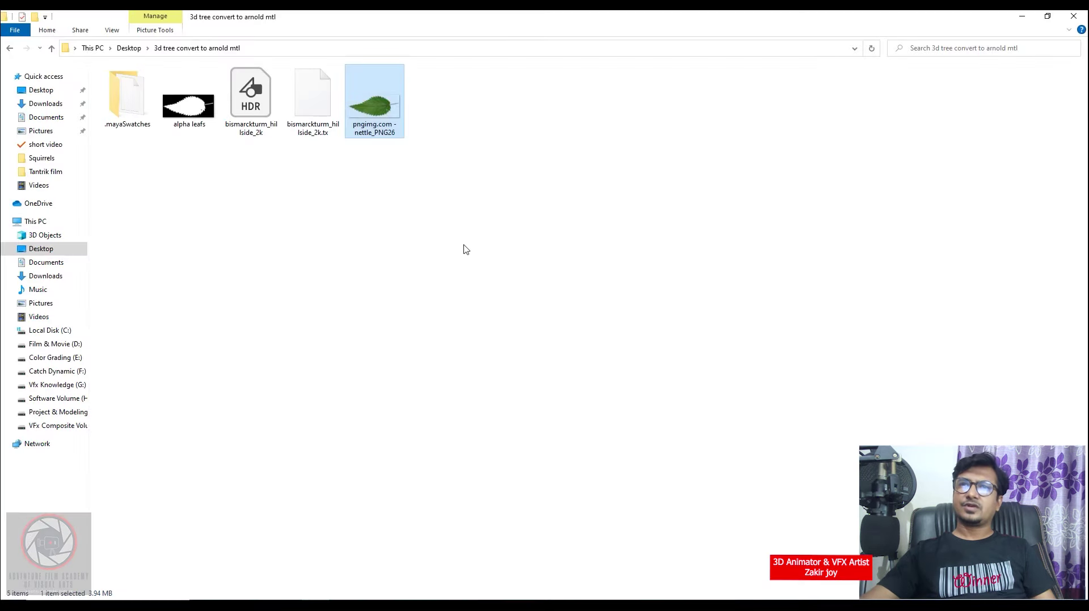
left_click(187, 115)
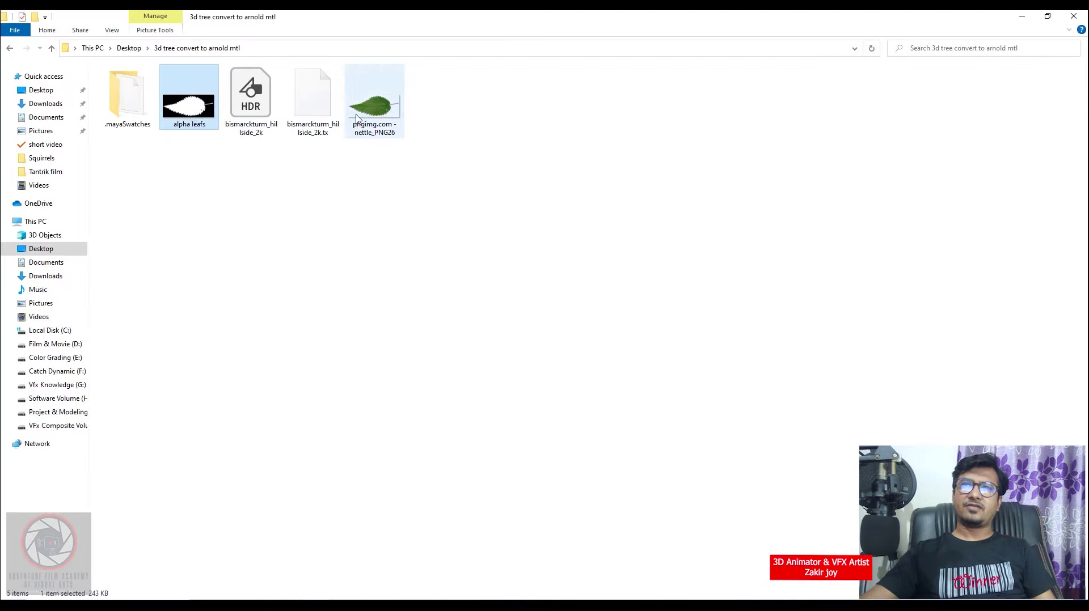
left_click(375, 106)
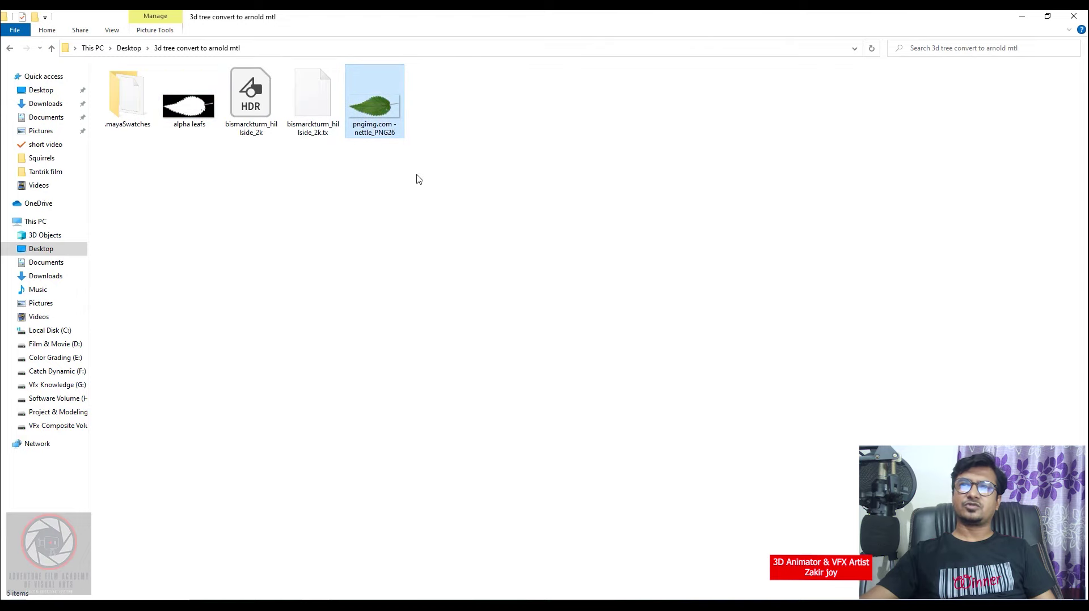
left_click(1021, 16)
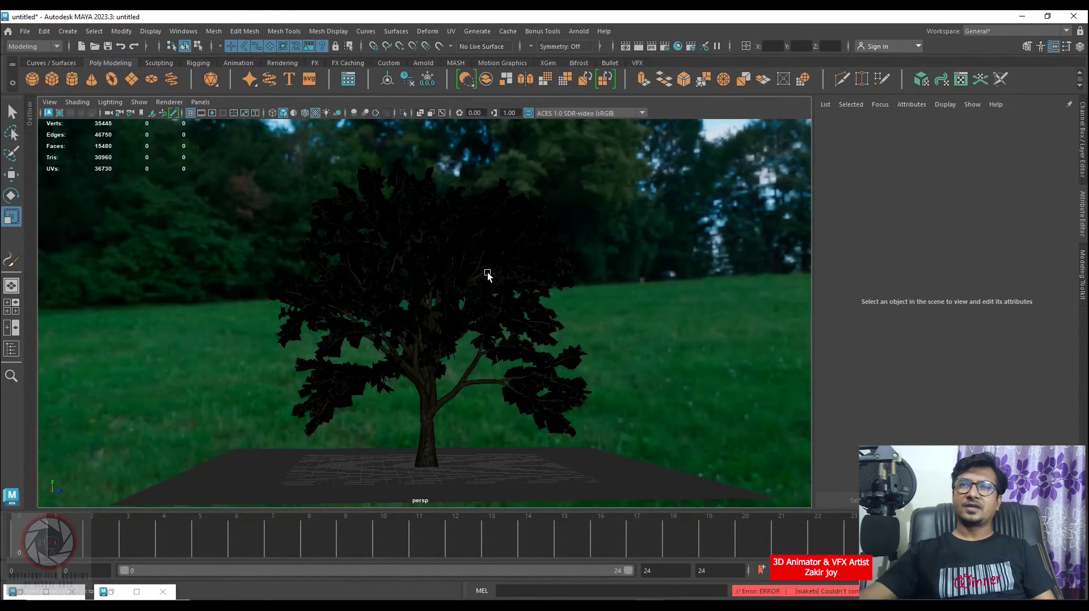
Select aiSkyDomeLight and switch the viewport to use all lights (7)
left_click(649, 291)
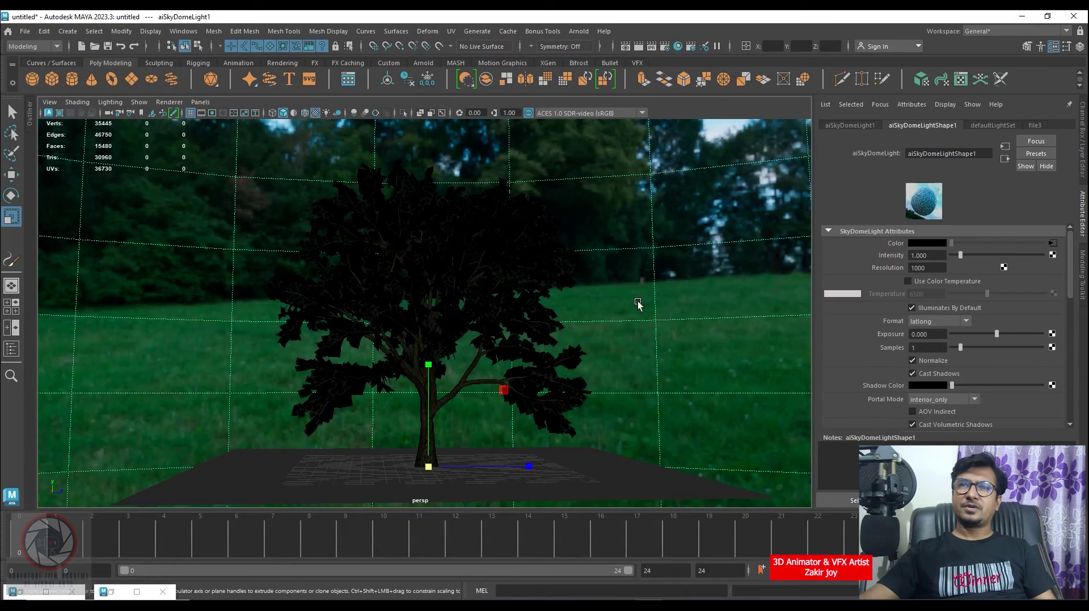
scroll(516, 335, "up", 2)
scroll(552, 340, "up", 2)
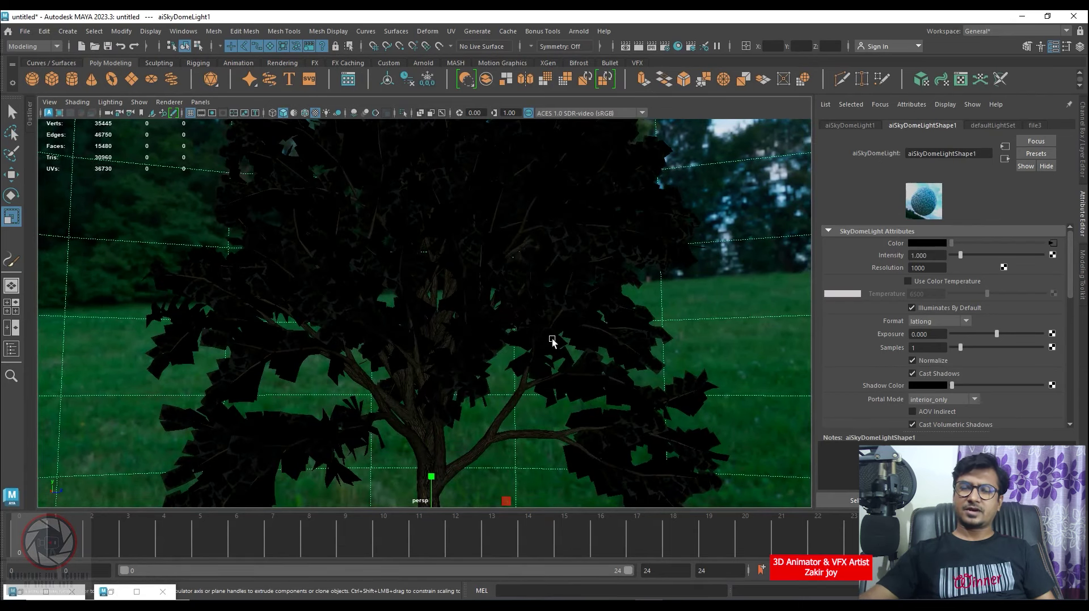
key("7")
mouse_move(551, 340)
left_mouse_down("alt")
mouse_move(496, 321)
mouse_move(583, 315)
left_mouse_up("alt")
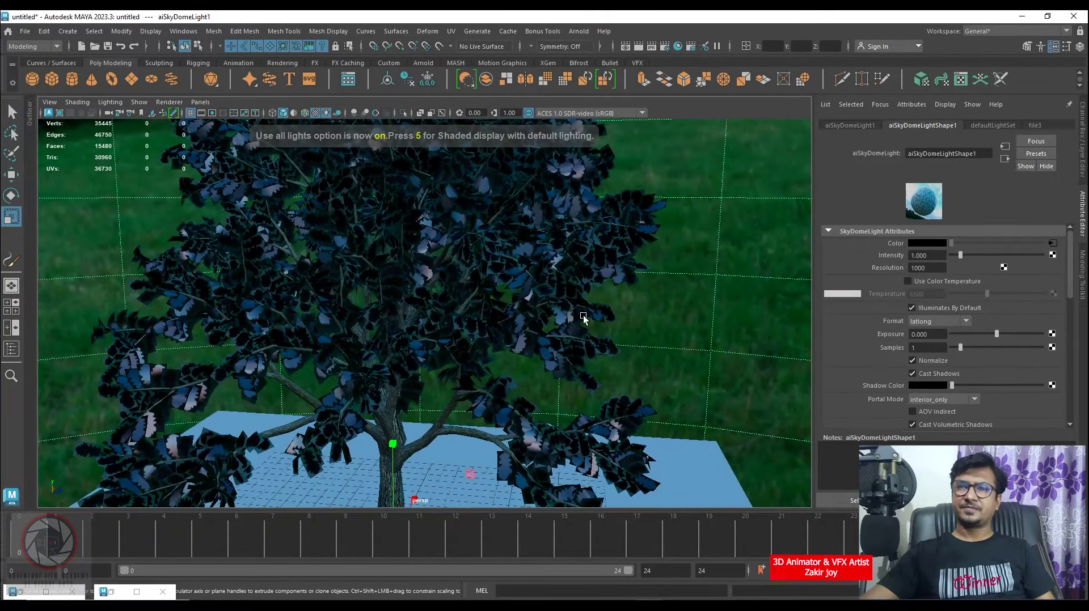
Check the leafs node in Hypershade, move the editor aside, and select the leaf mesh
left_click(679, 47)
left_click_drag(399, 217, 682, 166)
middle_click_drag(541, 460, 542, 383, "alt")
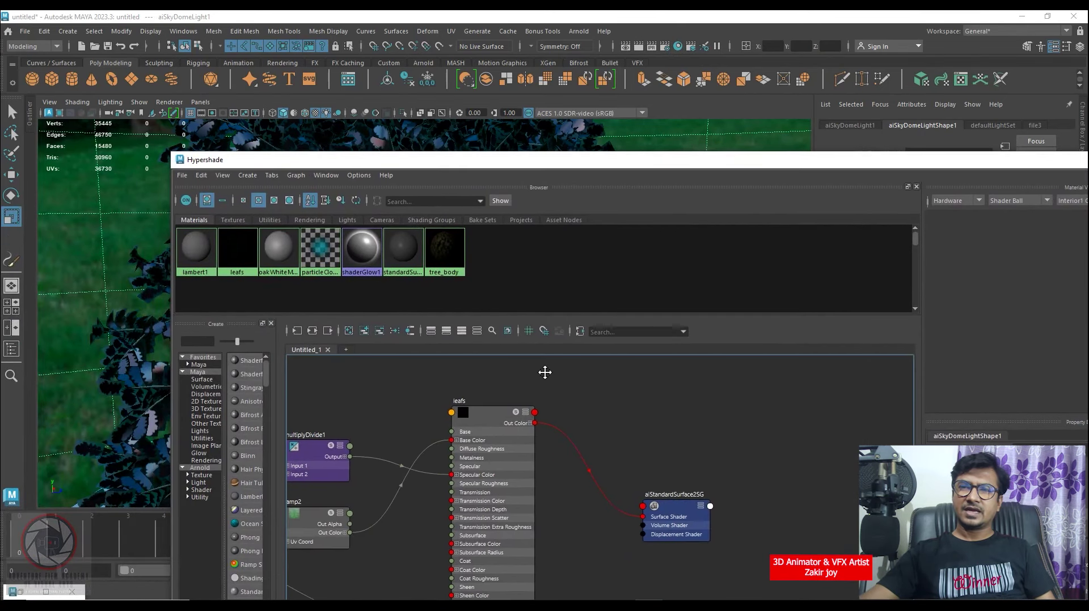
left_click_drag(482, 412, 517, 421)
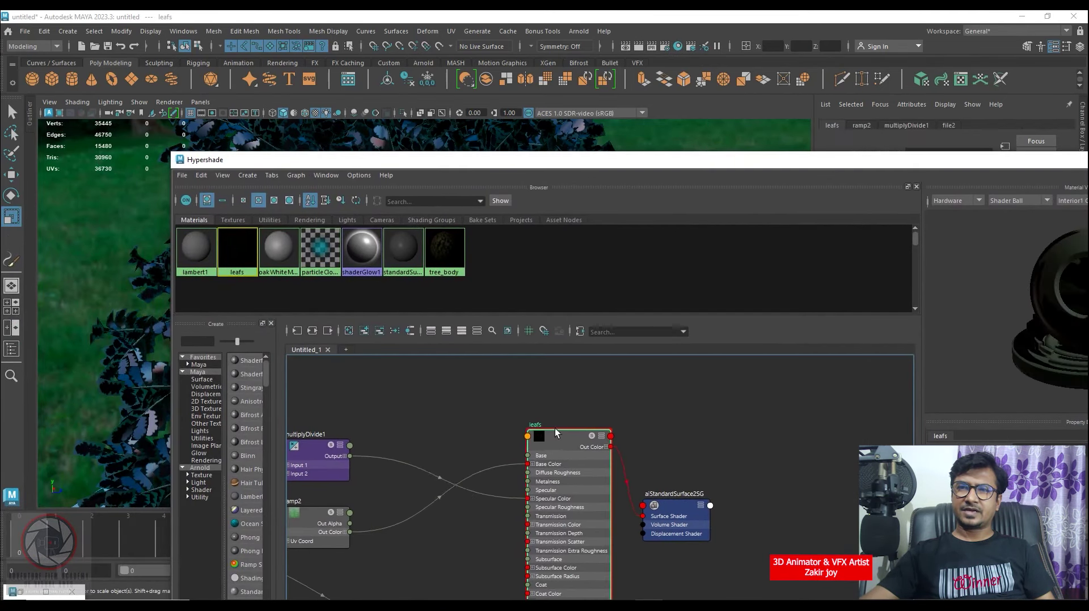
left_click_drag(883, 168, 553, 218)
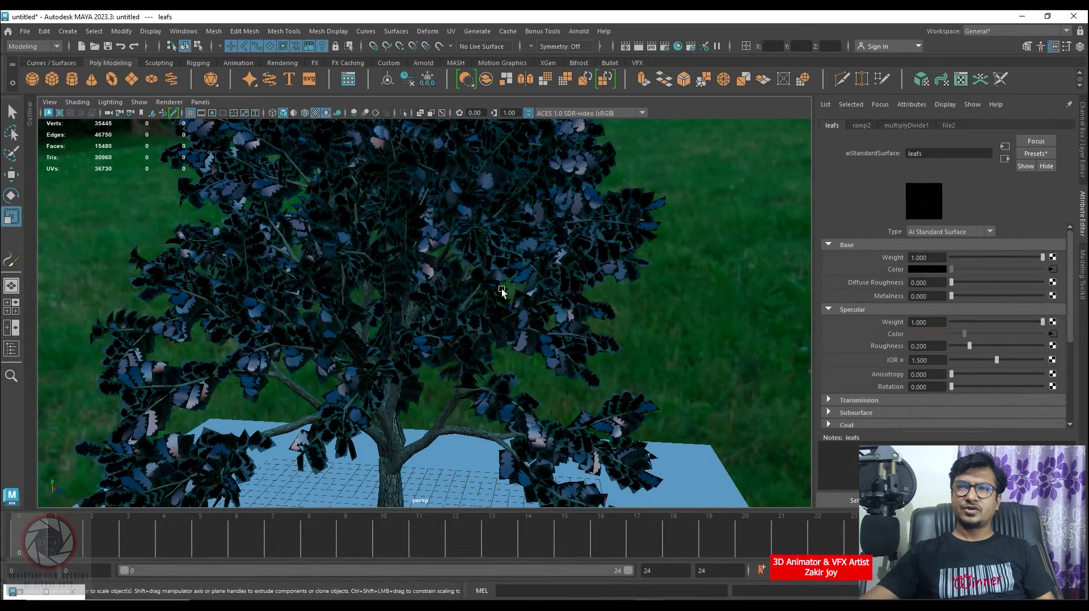
scroll(522, 328, "down", 3)
scroll(512, 326, "down", 3)
scroll(512, 327, "up", 3)
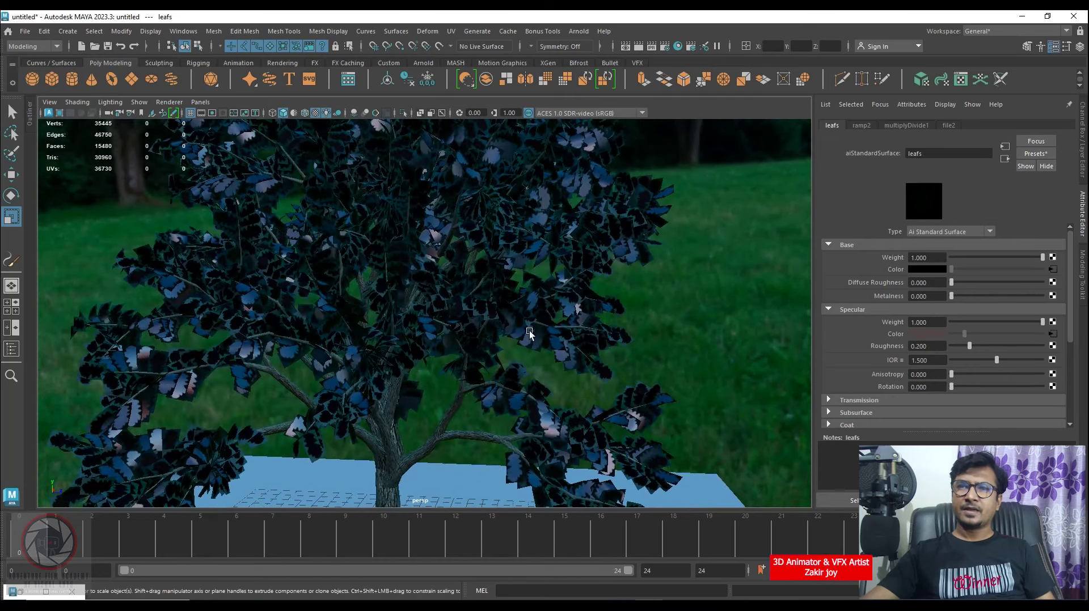
left_click(526, 340)
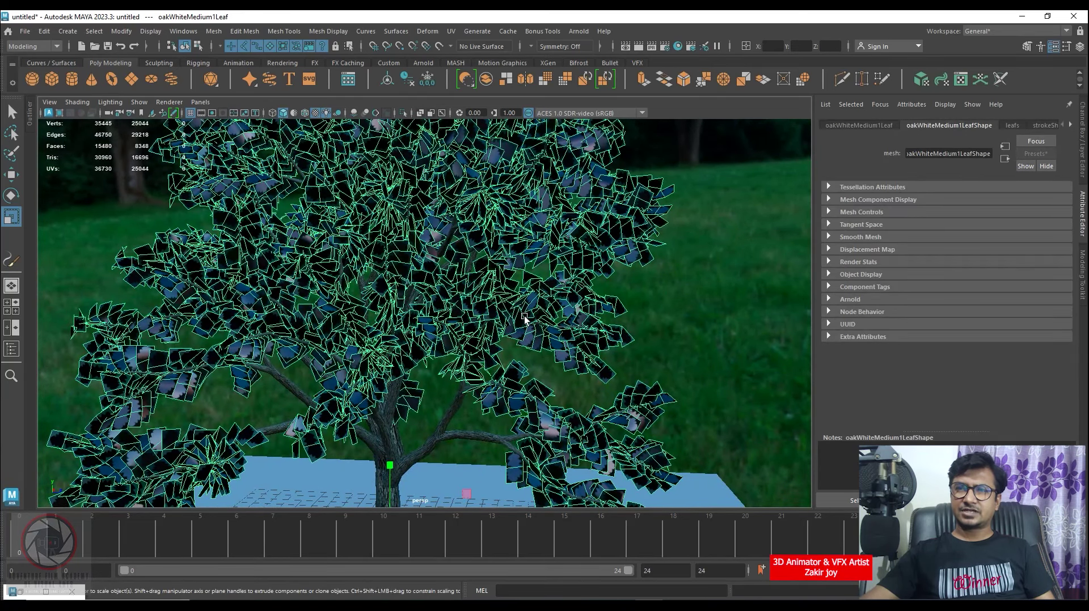
Break ramp2's connection to the leafs Base Color and open Create Render Node for a new map
right_click(525, 276)
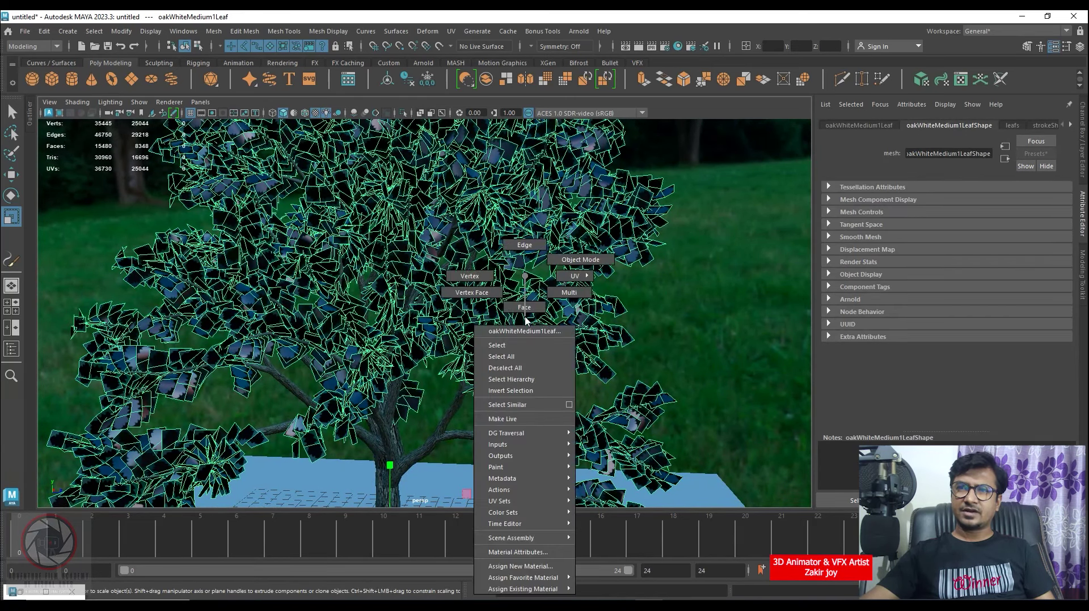
left_click(522, 552)
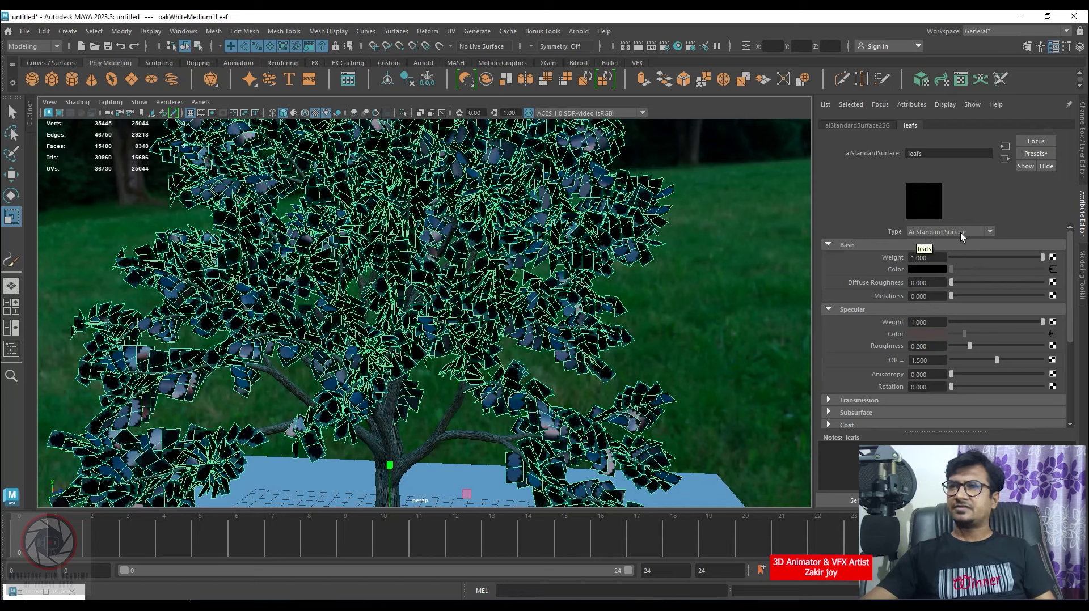
right_click(904, 275)
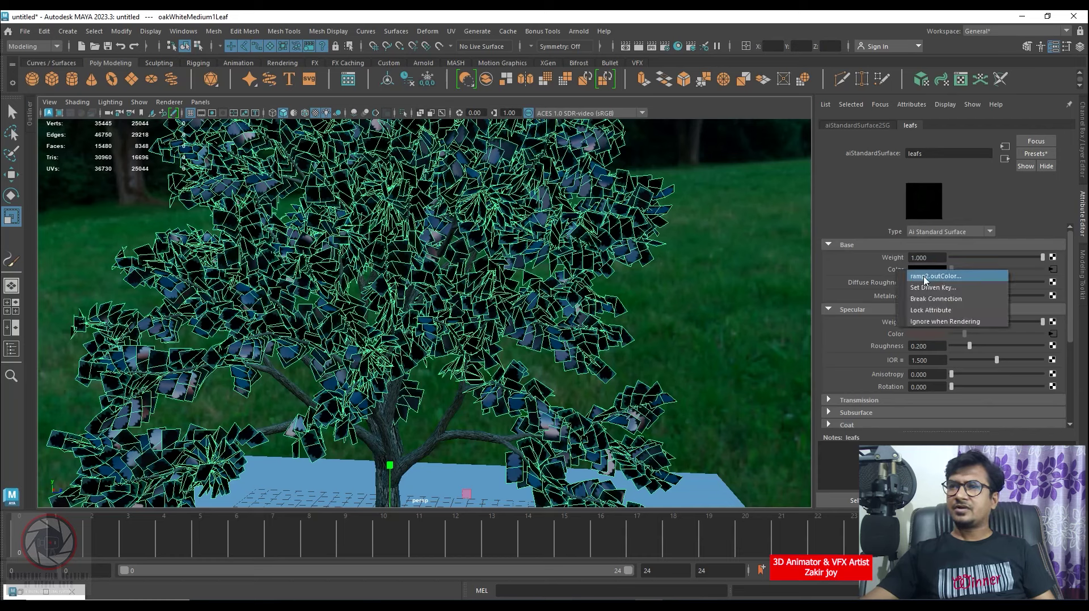
left_click(928, 299)
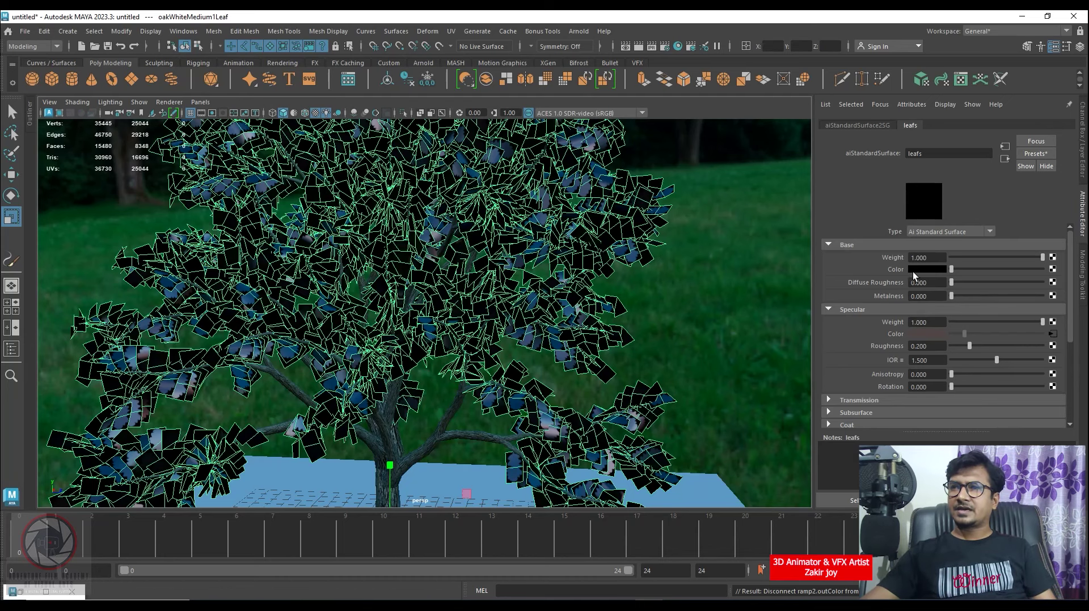
left_click(1053, 271)
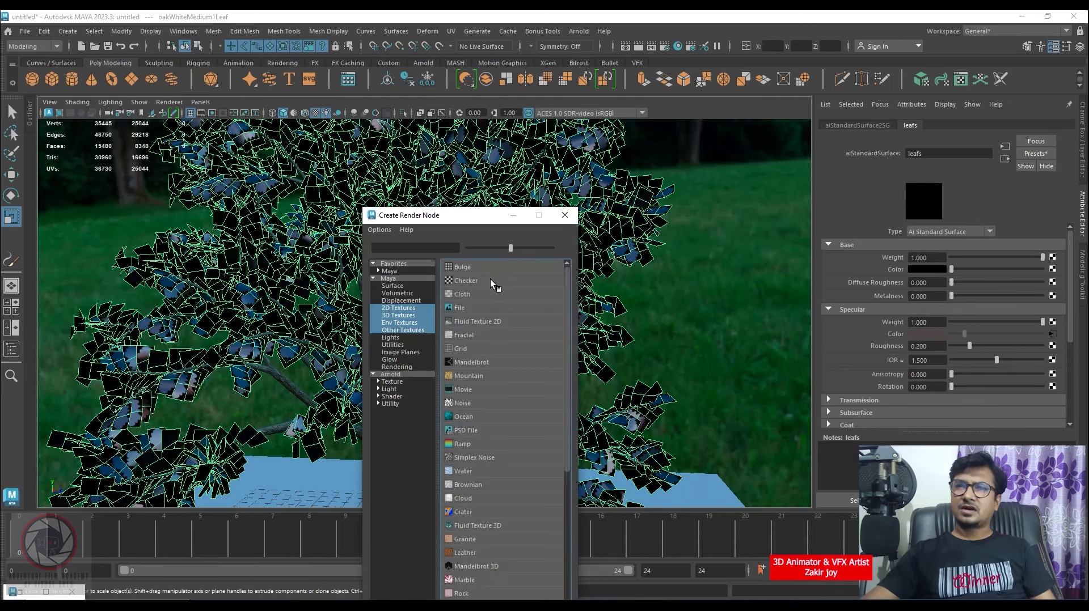
Connect a file texture to Base Color loading nettle_PNG26.png from the 3d tree convert to arnold mtl folder
left_click(462, 309)
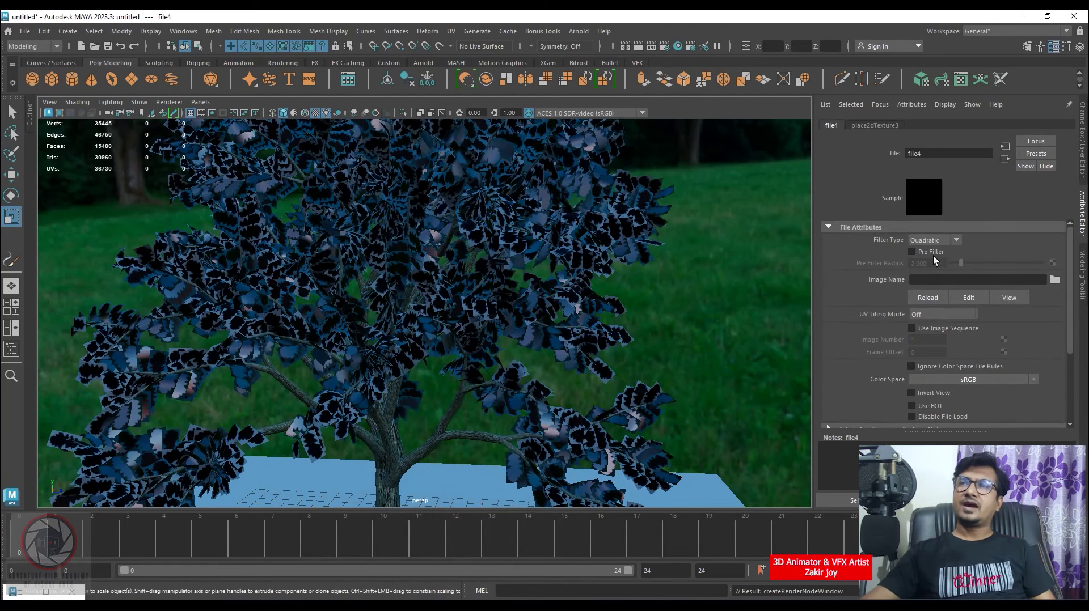
left_click(1054, 279)
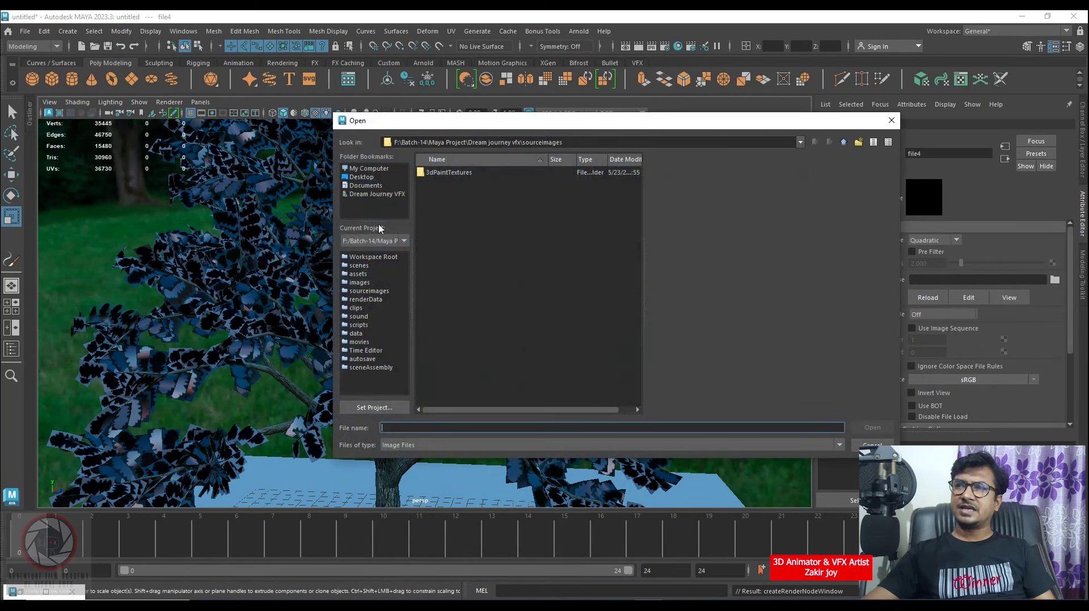
left_click(372, 169)
left_click(372, 177)
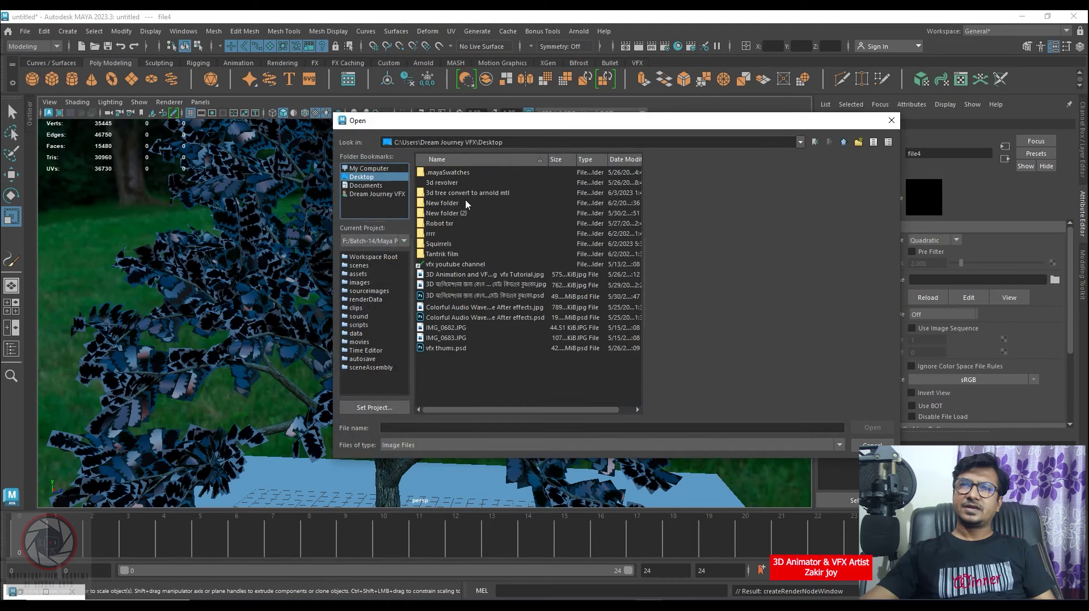
double_click(467, 194)
left_click(448, 184)
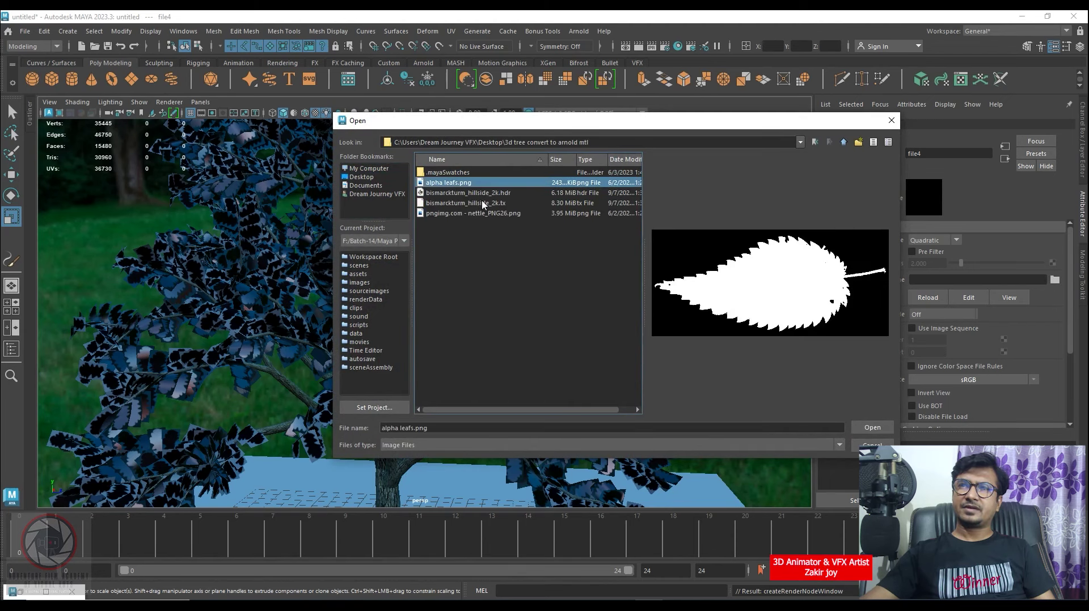
left_click(450, 213)
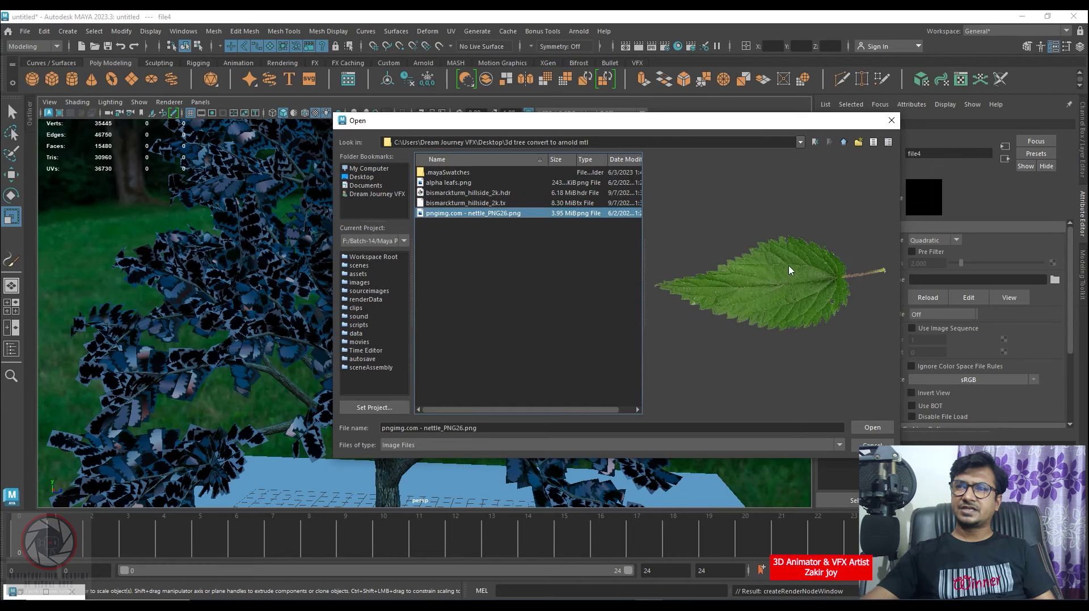
left_click(872, 428)
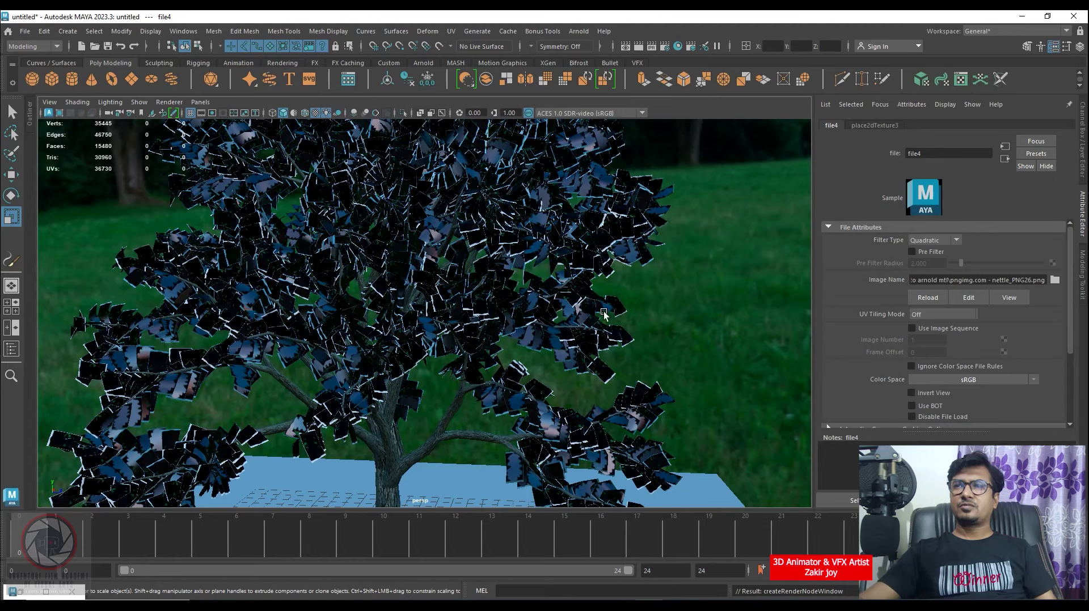
scroll(590, 320, "up", 2)
scroll(561, 329, "up", 2)
scroll(533, 340, "up", 2)
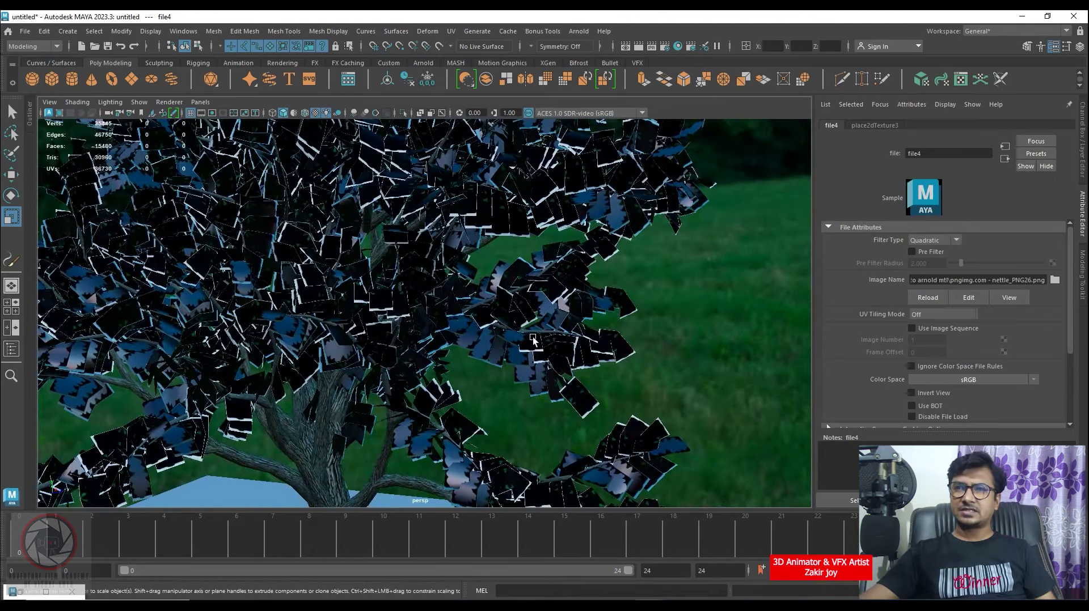
scroll(533, 340, "down", 2)
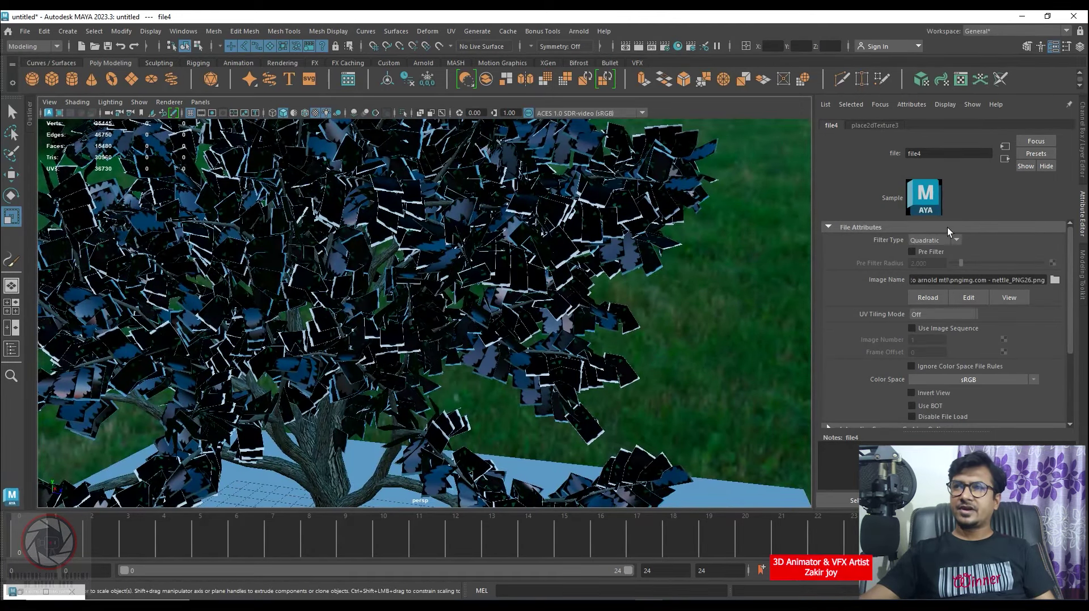
Break the multiplyDivide connection on the leafs shader's Specular Color
left_click(1005, 159)
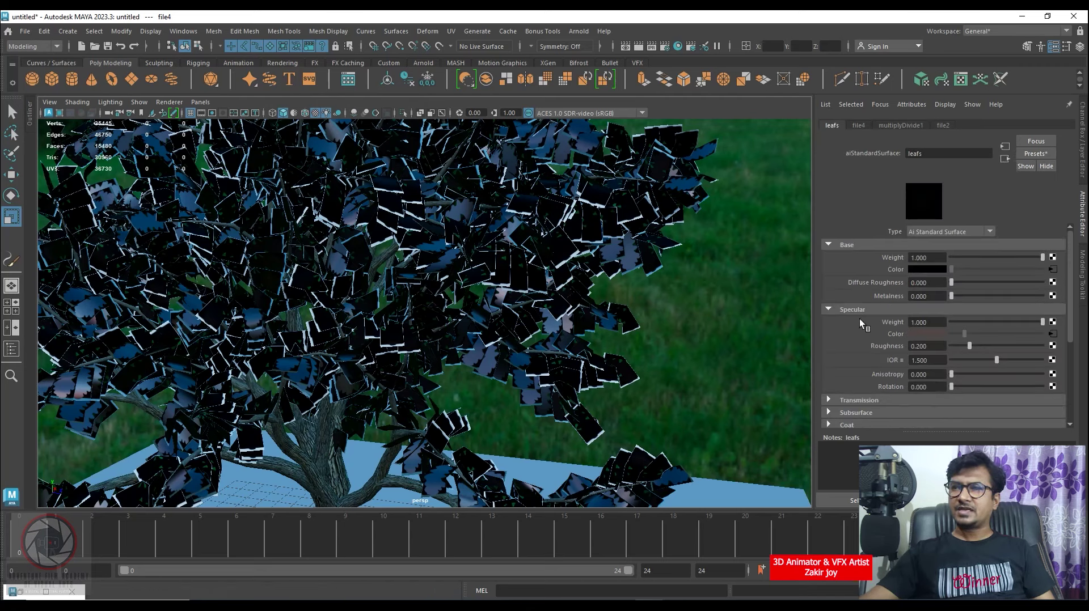
right_click(894, 336)
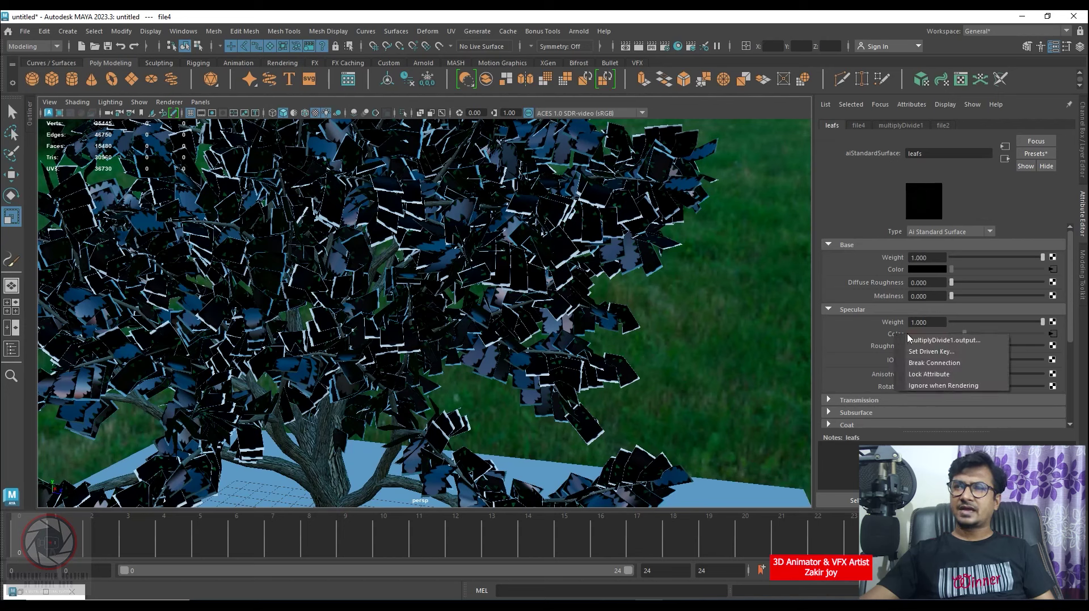
left_click(914, 363)
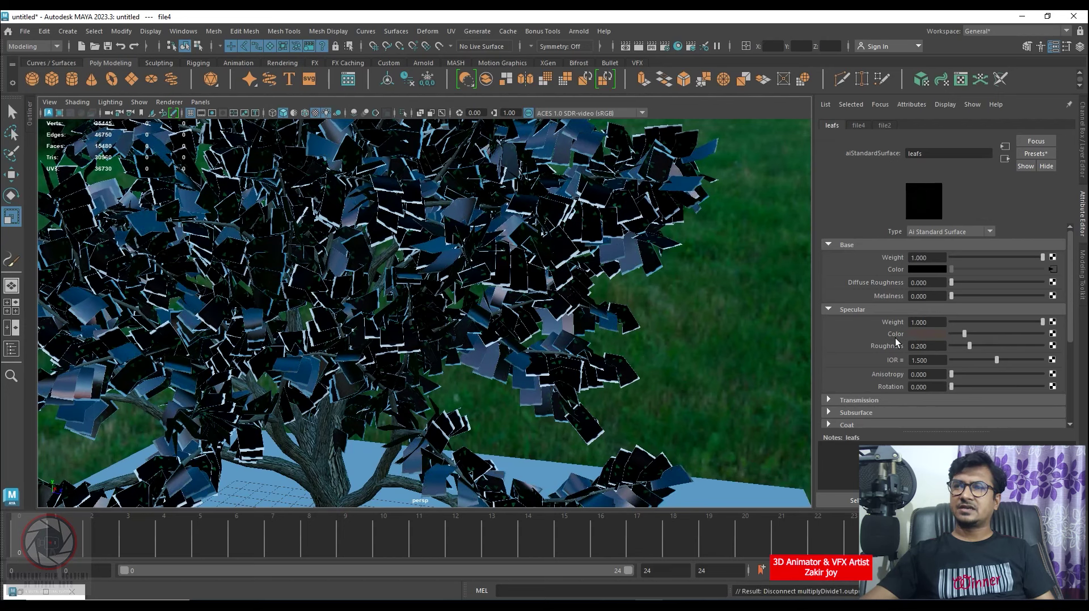
Bring up the file2 texture mapped to the leafs shader's Geometry Opacity
scroll(862, 337, "down", 2)
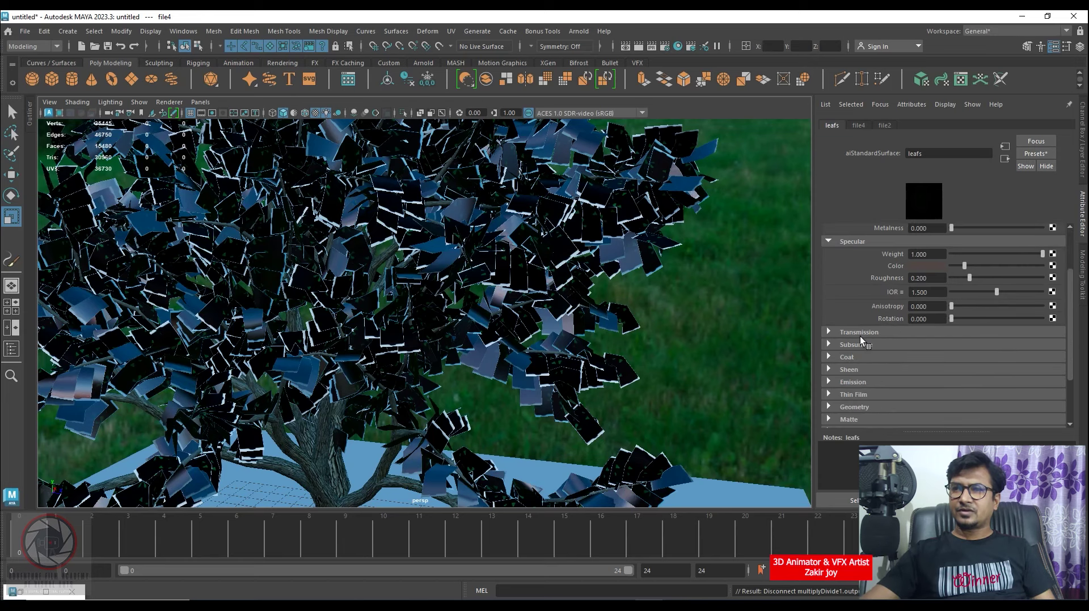
scroll(860, 336, "down", 2)
left_click(843, 340)
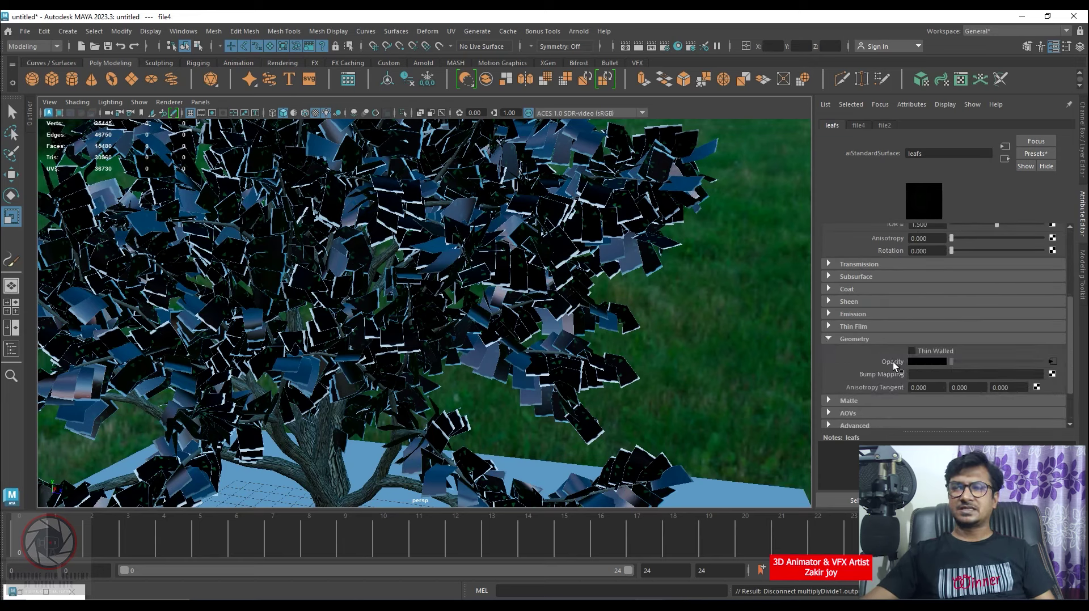
left_click(1054, 363)
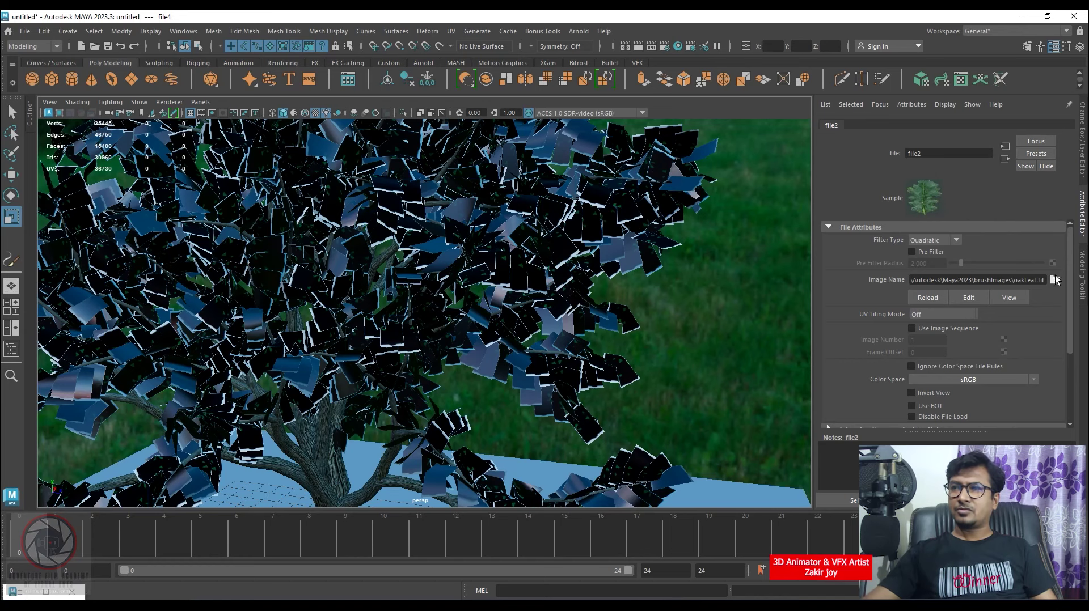
Load alpha leafs.png from Desktop > 3d tree convert to arnold mtl into file2's Image Name
left_click(1055, 280)
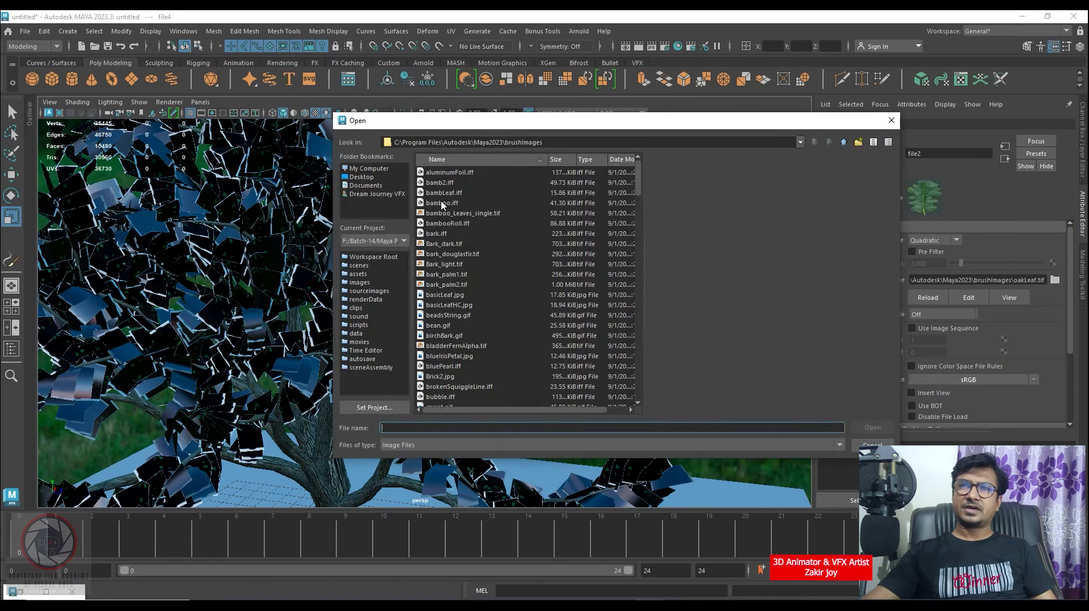
left_click(377, 170)
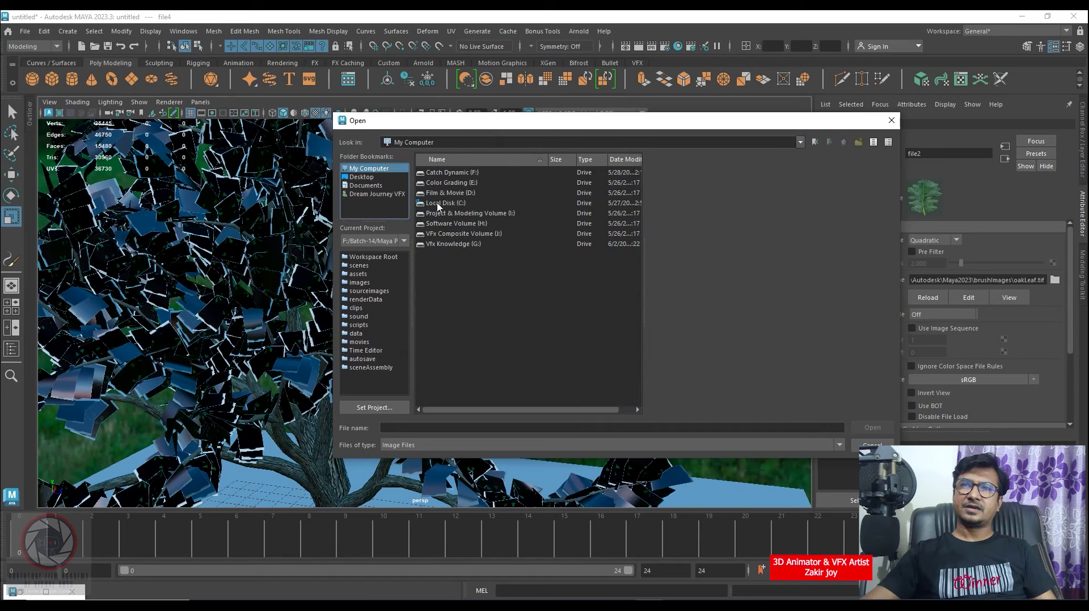
left_click(363, 178)
double_click(452, 193)
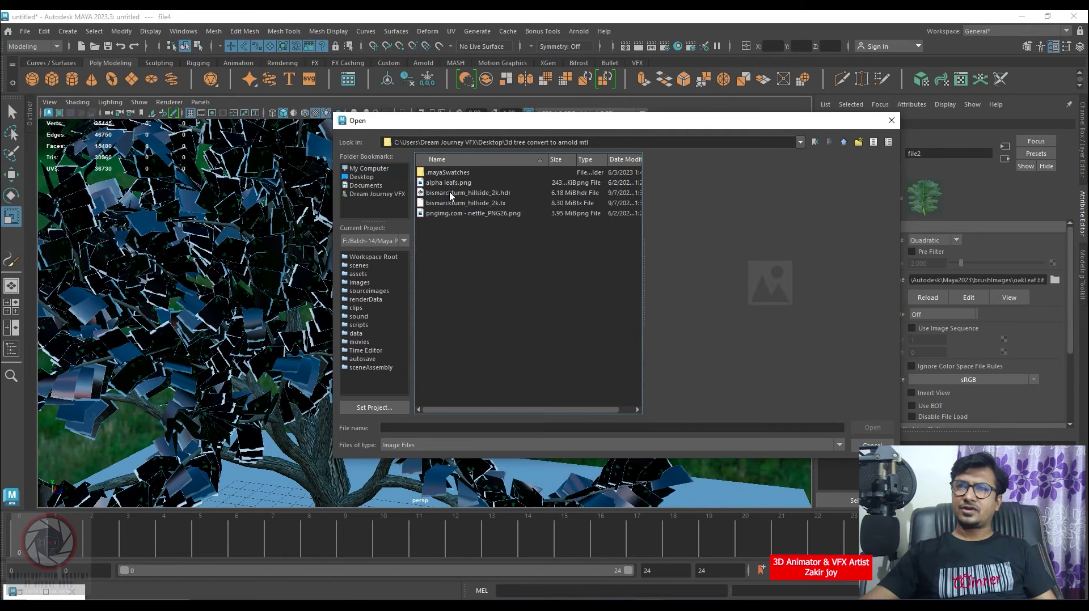
left_click(464, 214)
left_click(465, 204)
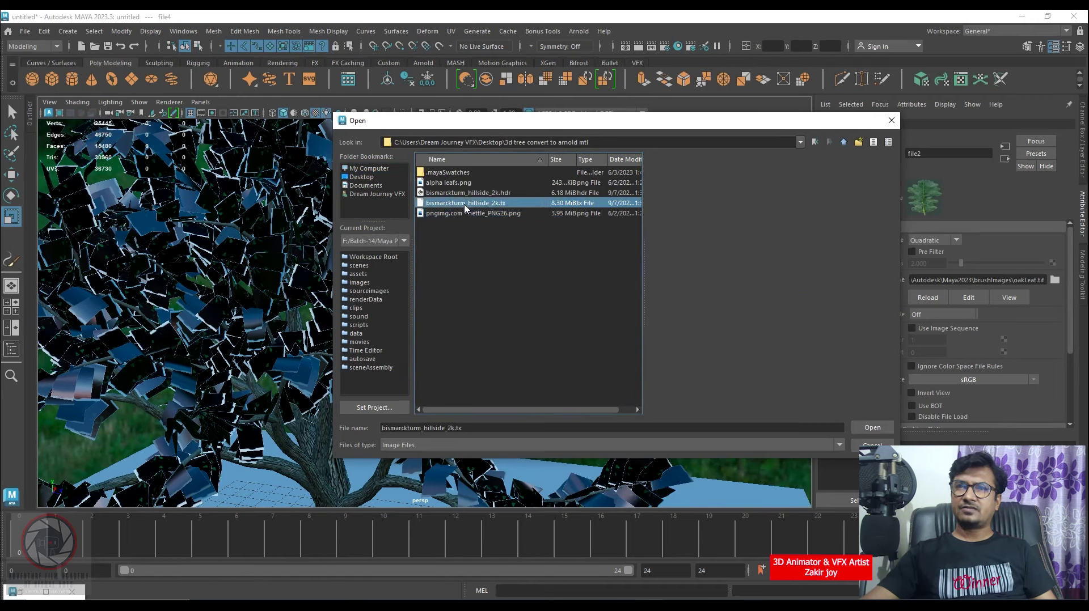
left_click(450, 183)
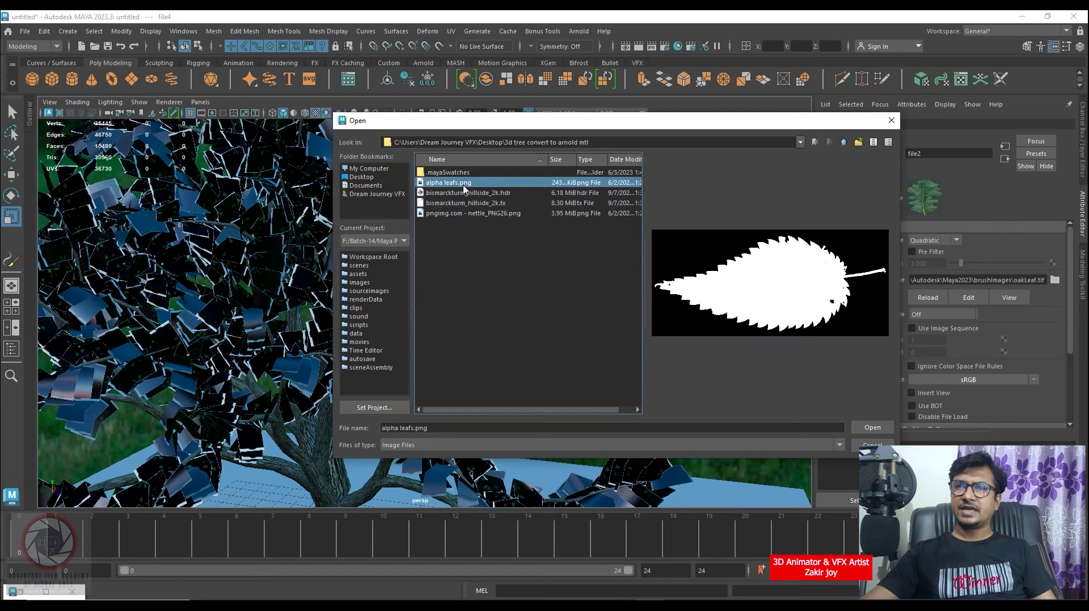
left_click(874, 431)
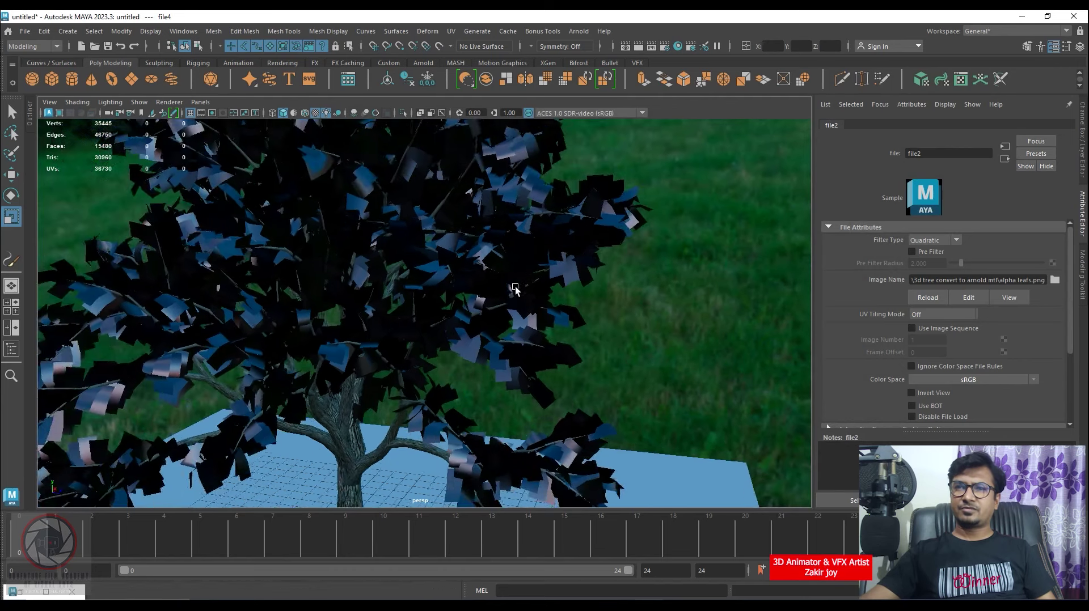
Switch the viewport to textured shading and zoom in on the leaf cutouts
scroll(507, 328, "down", 3)
scroll(528, 323, "down", 2)
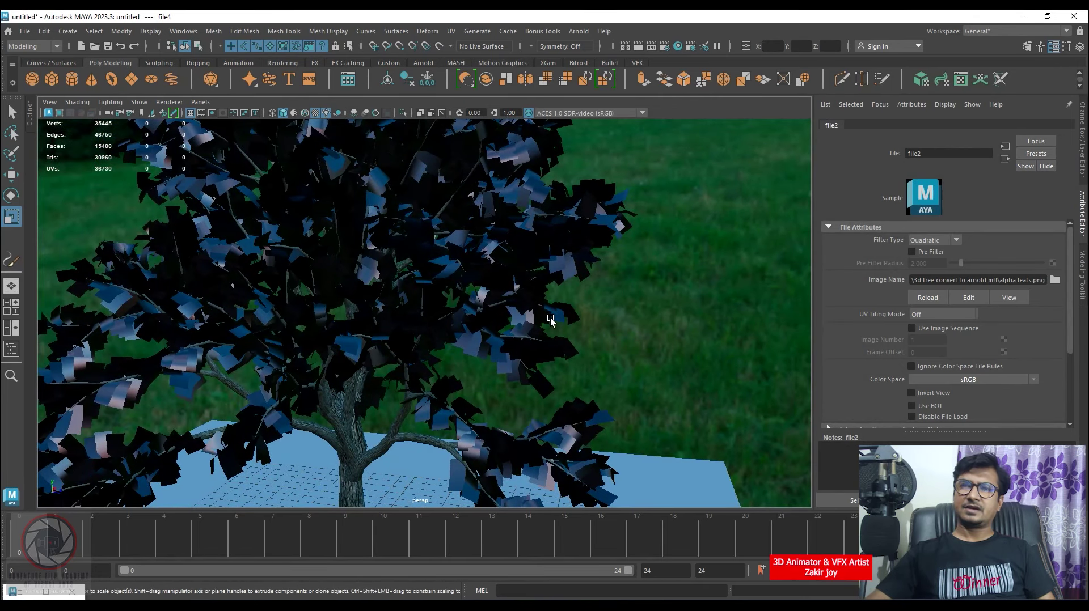
key("6")
mouse_move(535, 321)
left_mouse_down("alt")
mouse_move(598, 413)
mouse_move(547, 318)
mouse_move(559, 360)
mouse_move(588, 332)
left_mouse_up("alt")
scroll(588, 331, "down", 2)
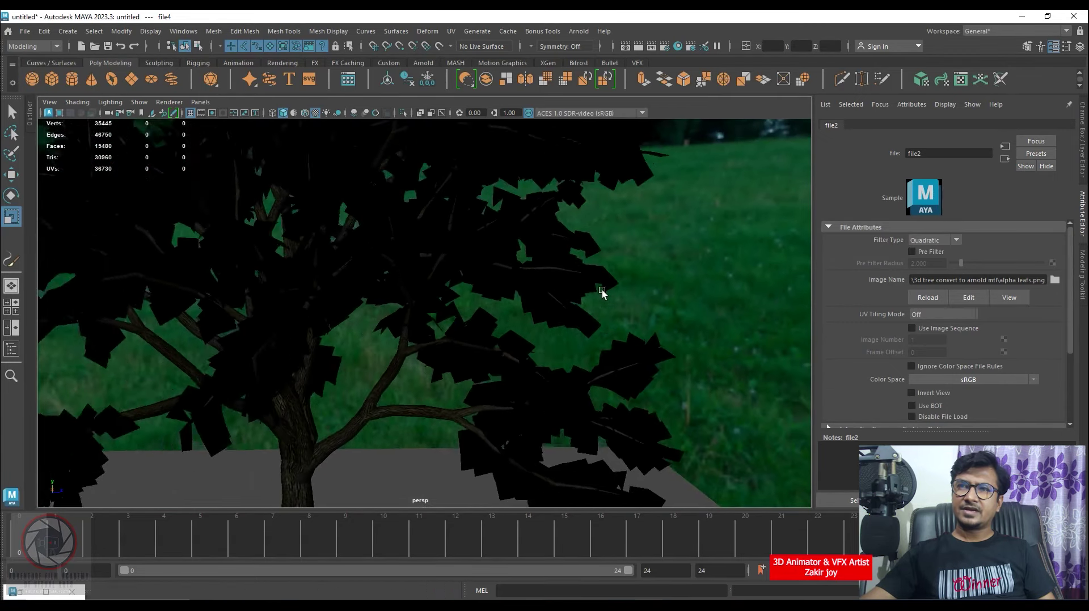
scroll(603, 291, "down", 2)
scroll(573, 296, "down", 2)
scroll(600, 301, "down", 2)
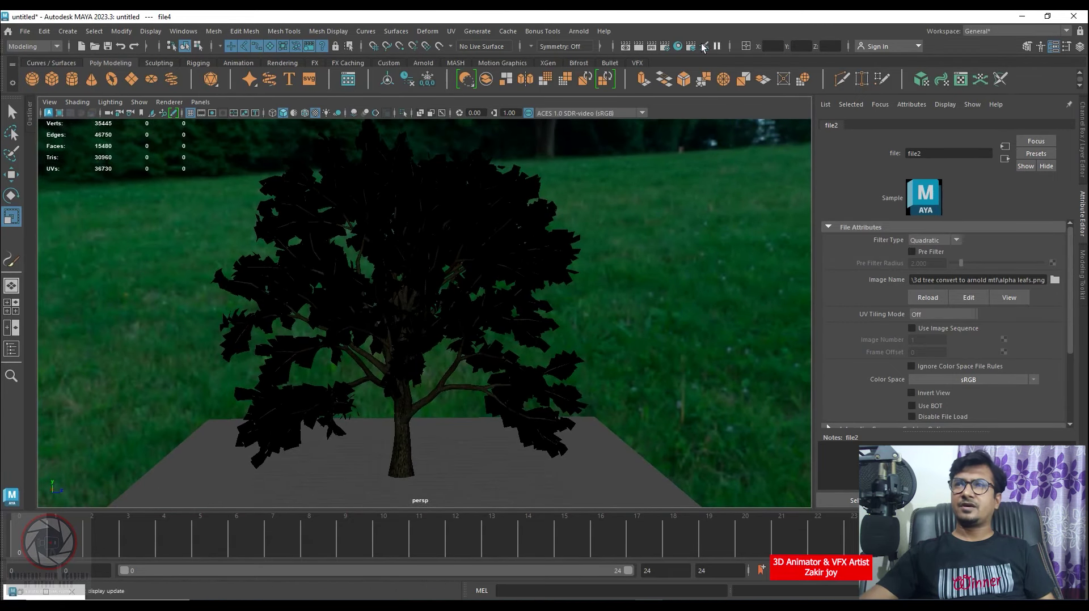
Render the oak in Arnold RenderView and store a snapshot of the result
left_click(580, 32)
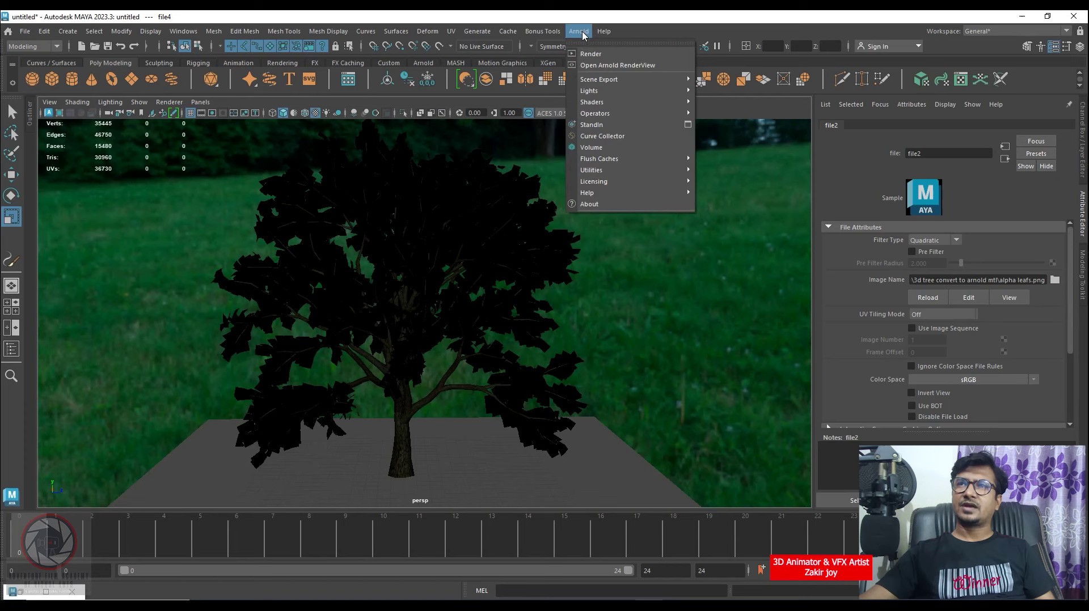
left_click(623, 65)
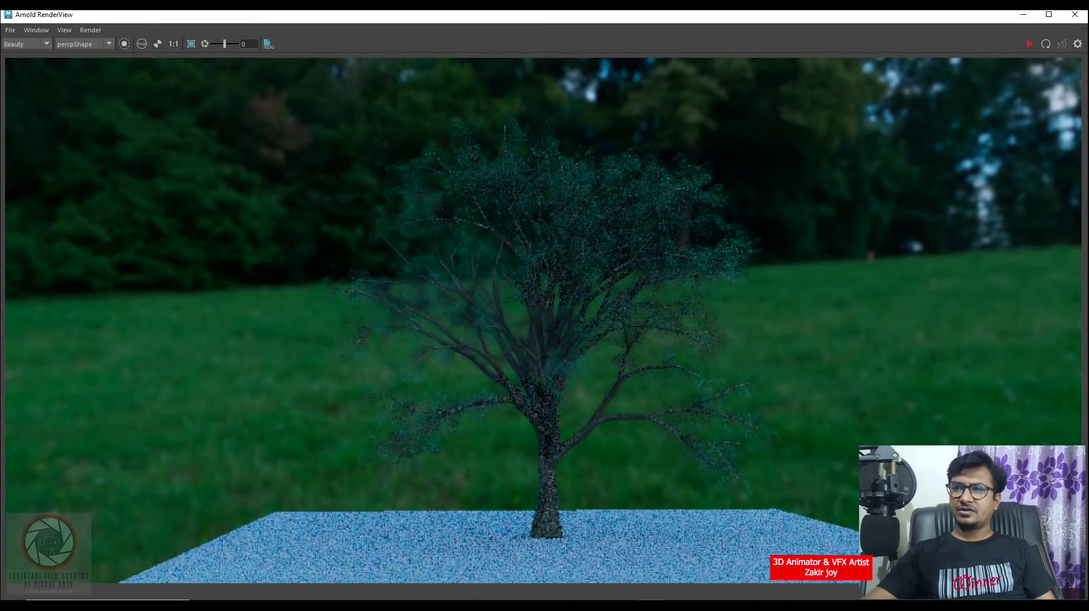
key("F2")
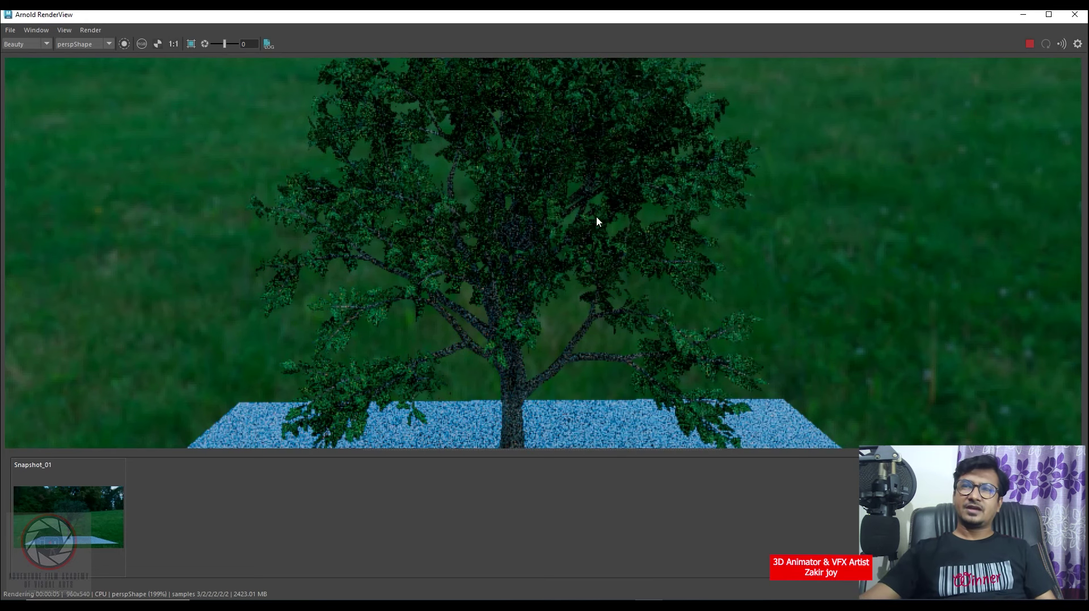
Zoom around the render to inspect the leaves, then close RenderView
scroll(596, 221, "down", 2)
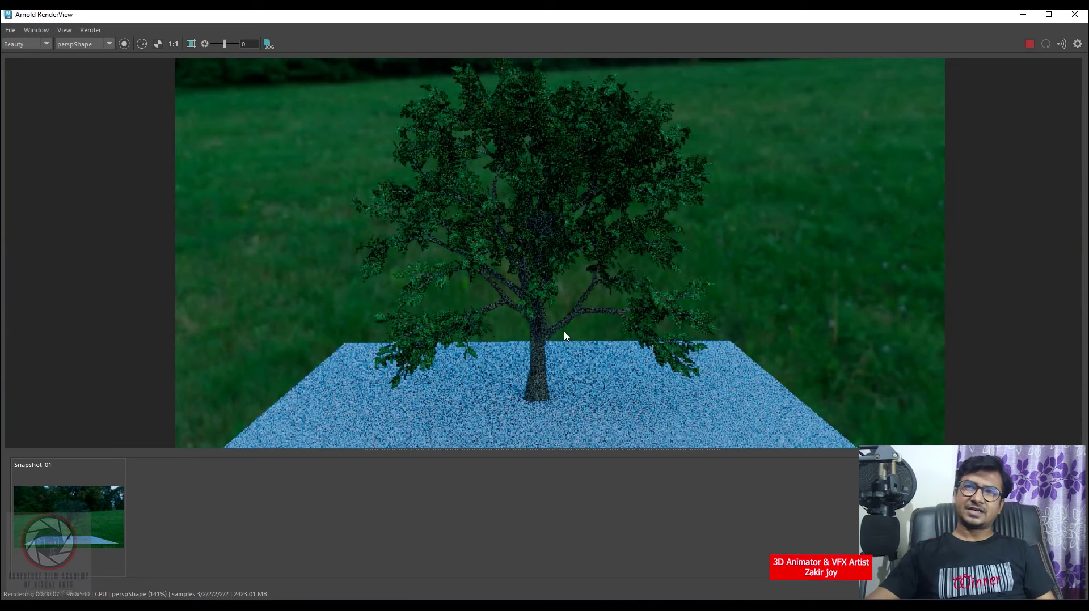
scroll(558, 349, "up", 2)
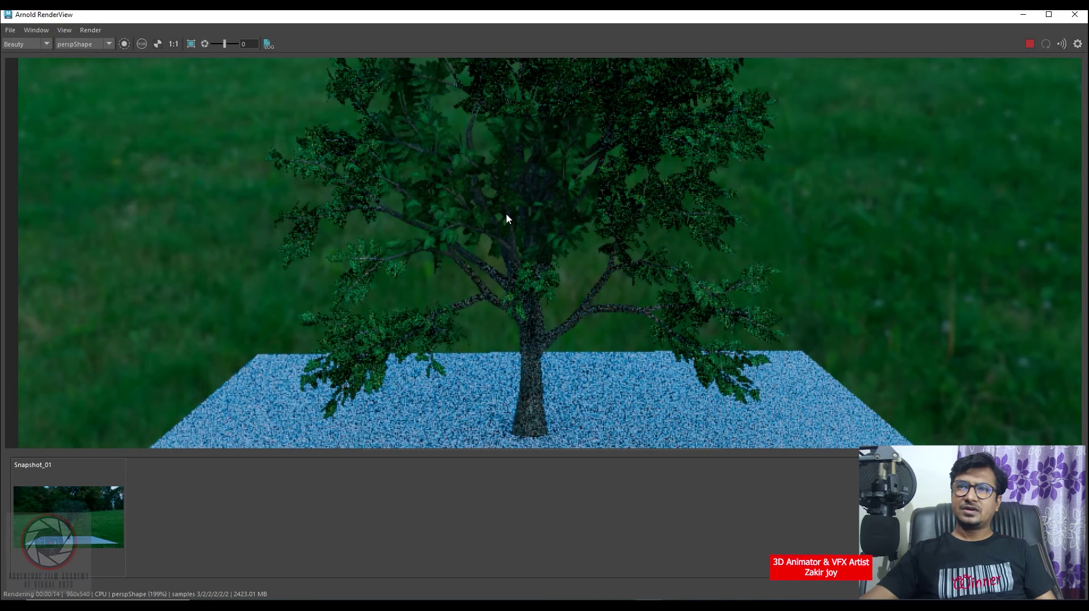
scroll(544, 241, "up", 2)
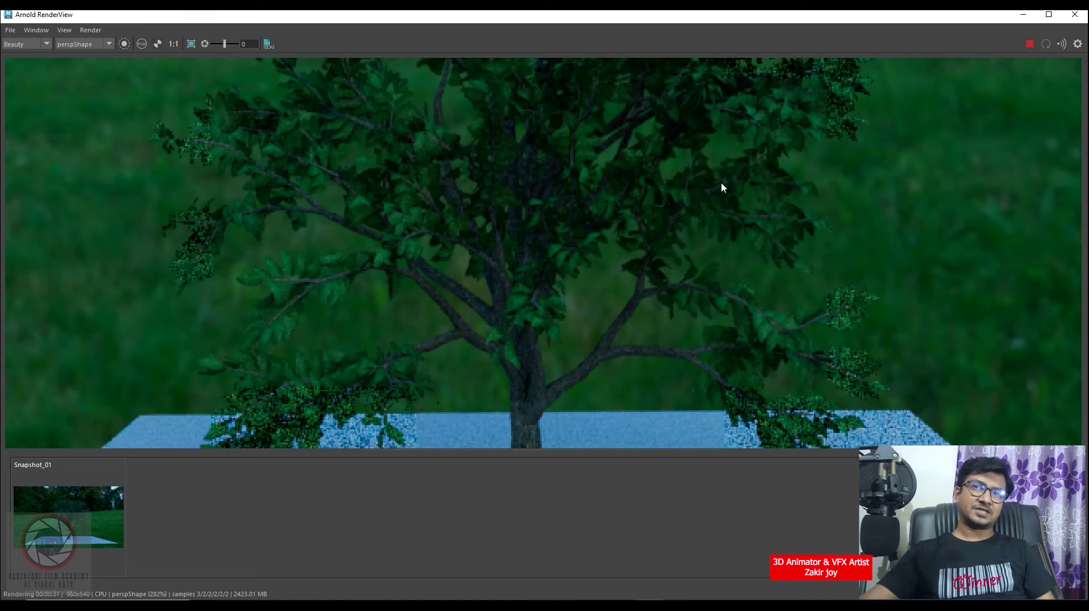
scroll(605, 263, "down", 2)
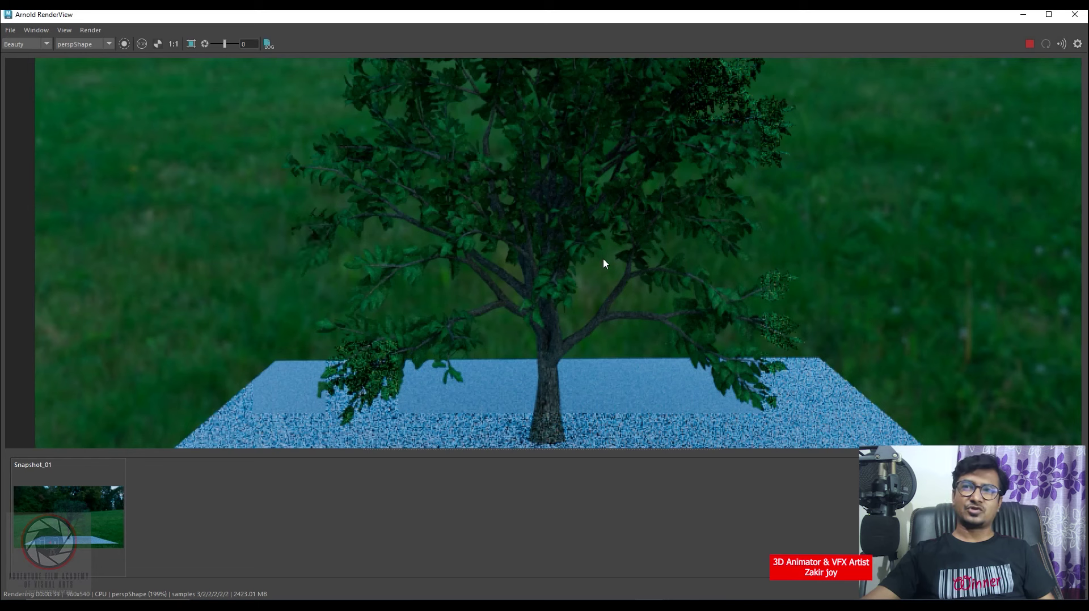
scroll(604, 263, "down", 1)
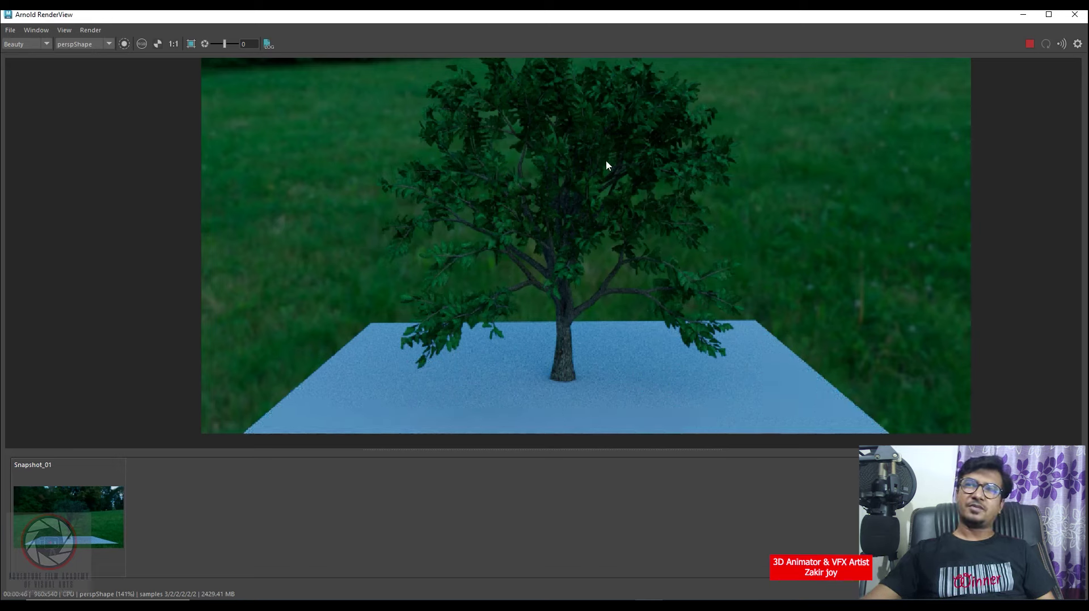
left_click(1074, 14)
Select aiSkyDomeLight1 and give it Samples 6, Exposure 0.5 and Intensity 2
left_click_drag(518, 305, 352, 311, "alt")
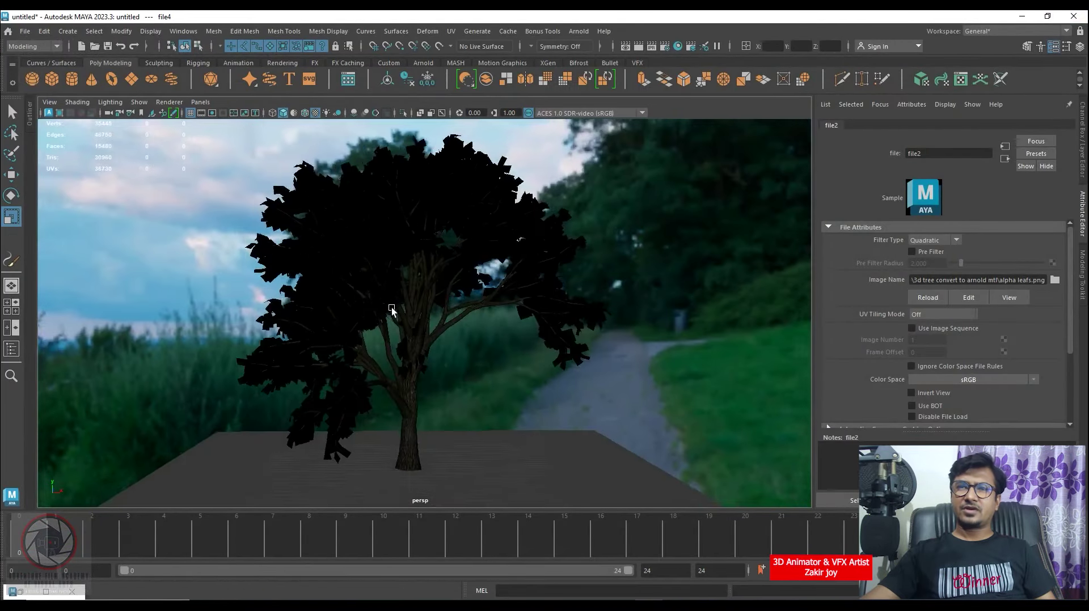
mouse_move(467, 319)
left_mouse_down("alt")
mouse_move(712, 309)
mouse_move(506, 310)
left_mouse_up("alt")
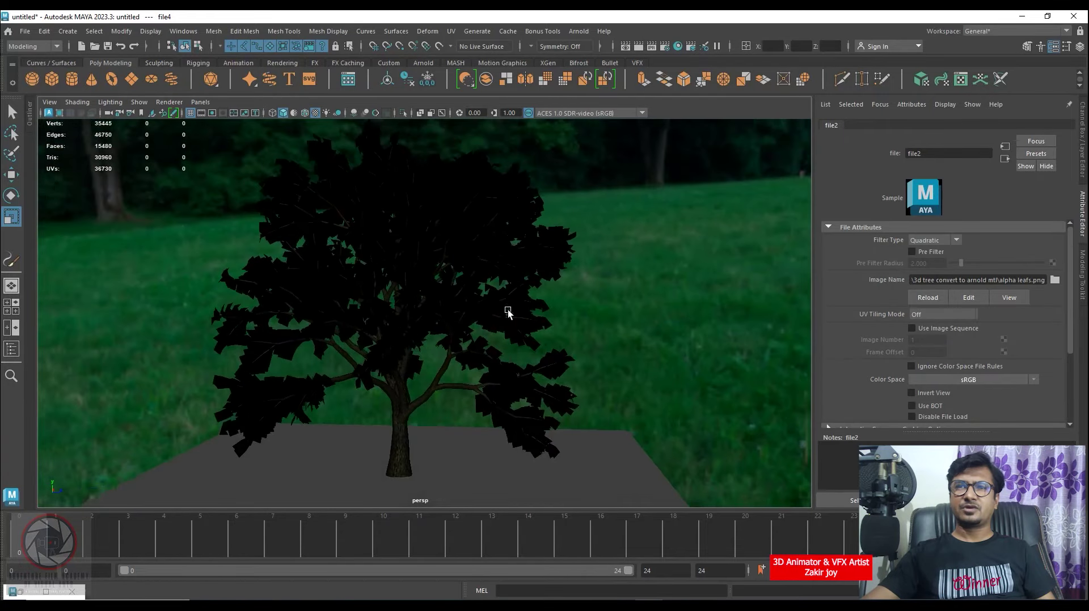
left_click(660, 299)
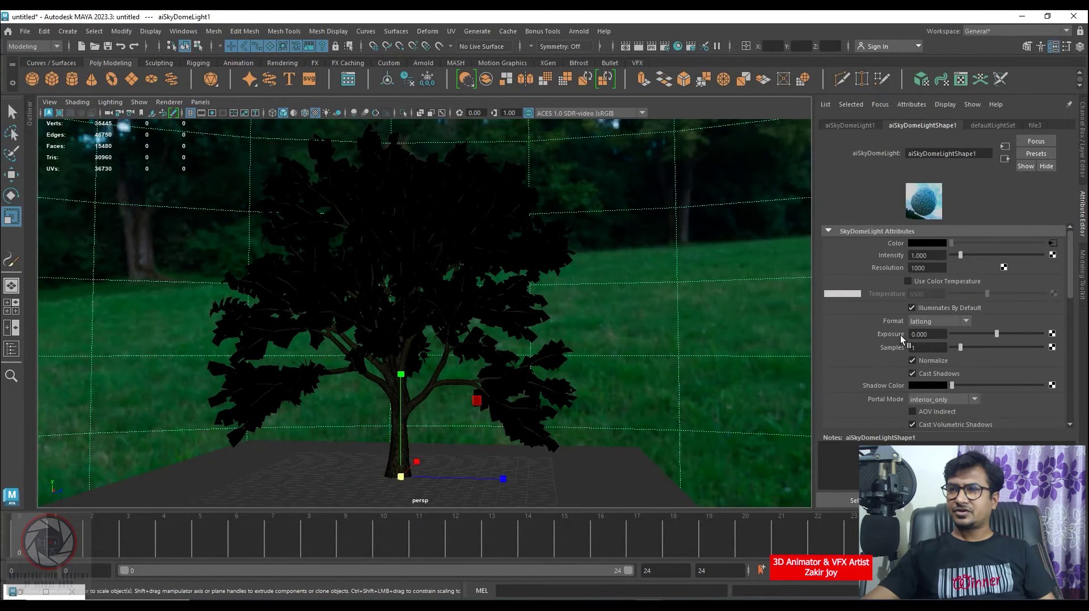
double_click(926, 347)
type("6")
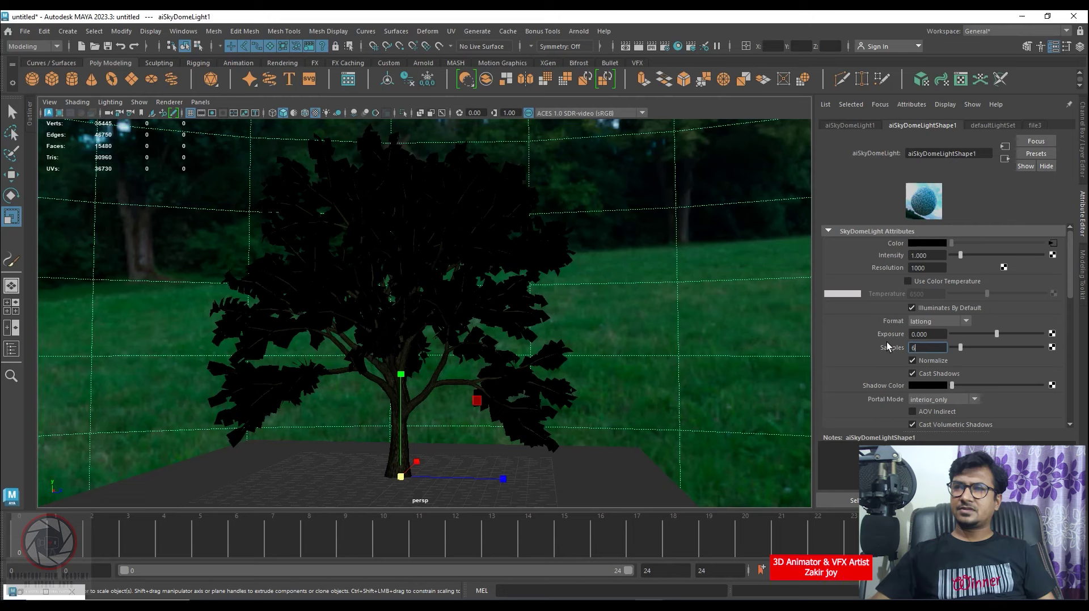
key("Return")
double_click(928, 334)
type("0.5")
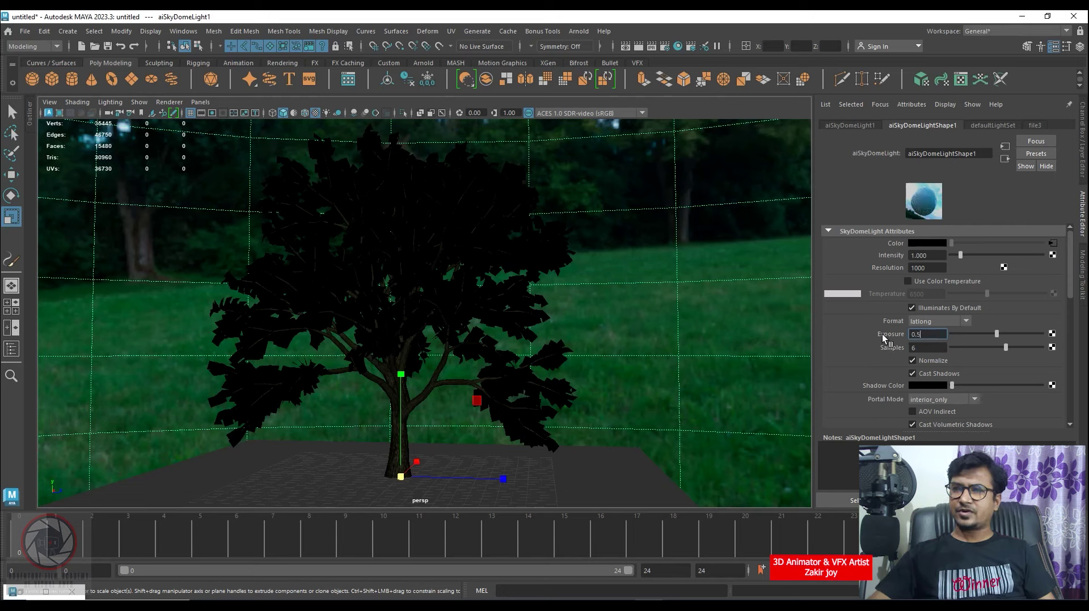
key("Return")
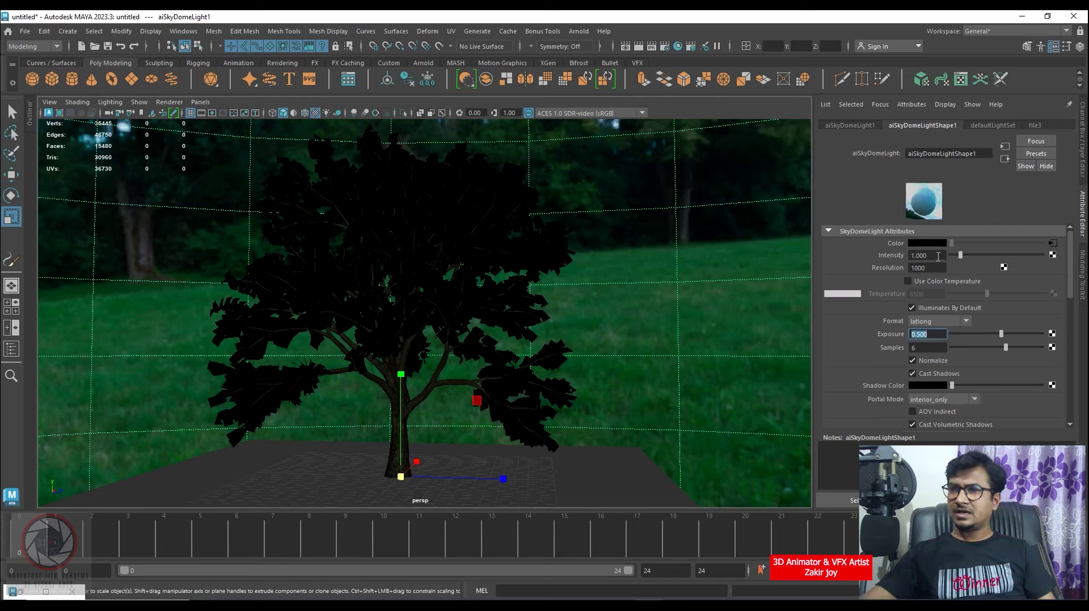
double_click(938, 256)
type("0")
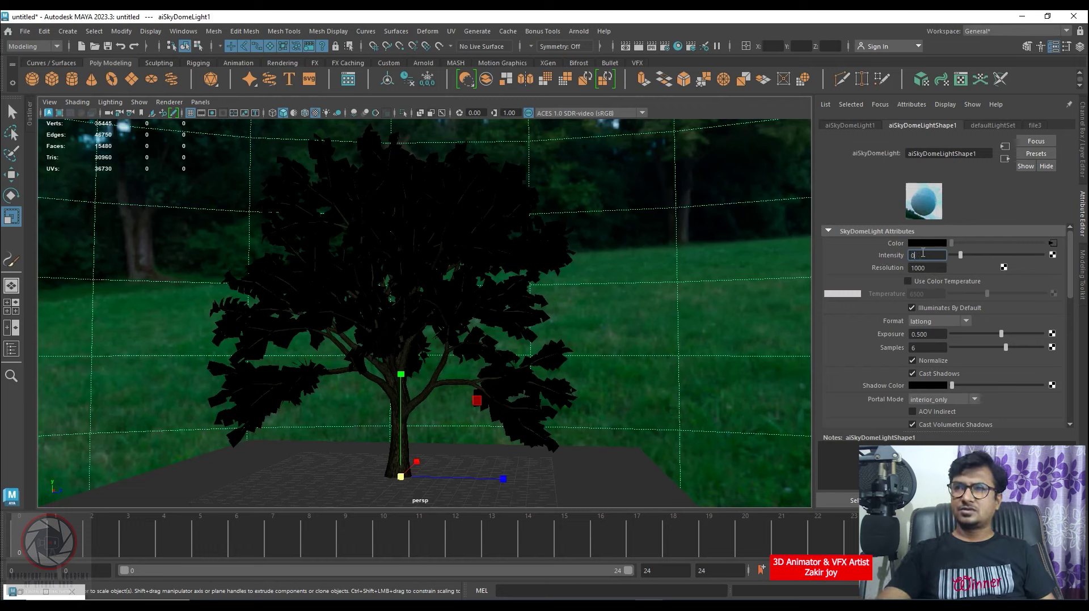
type("2")
key("Return")
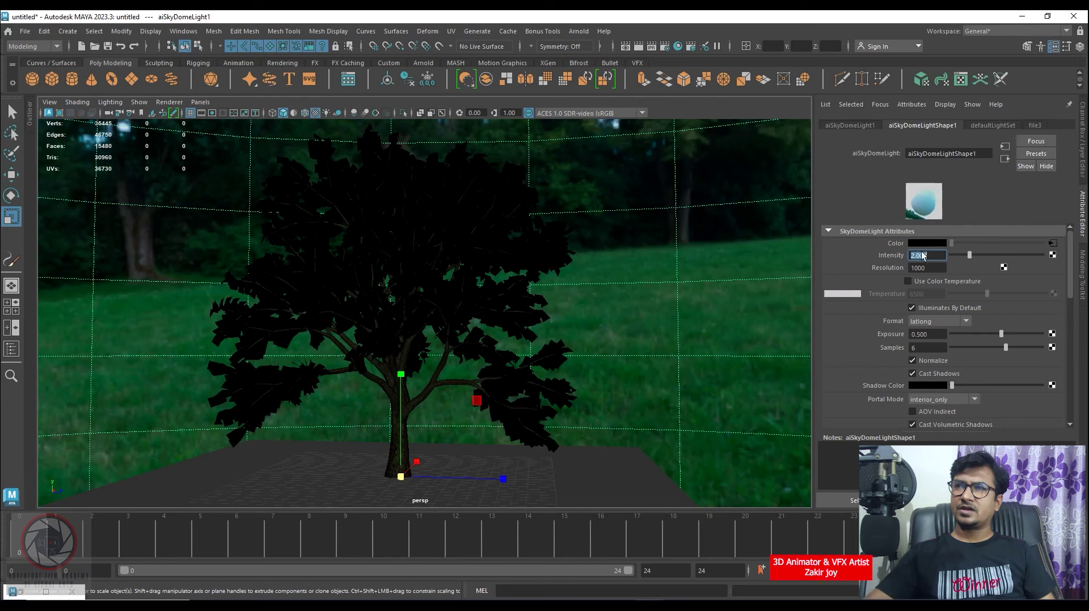
scroll(641, 346, "down", 3)
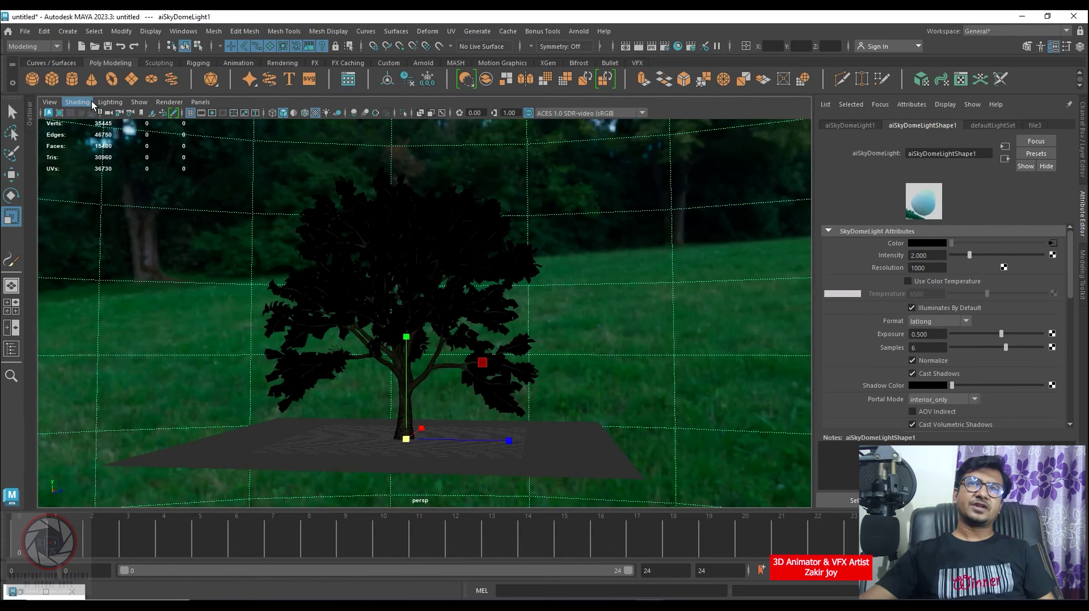
Create a directional light from the Rendering shelf and scale it up
left_click(113, 103)
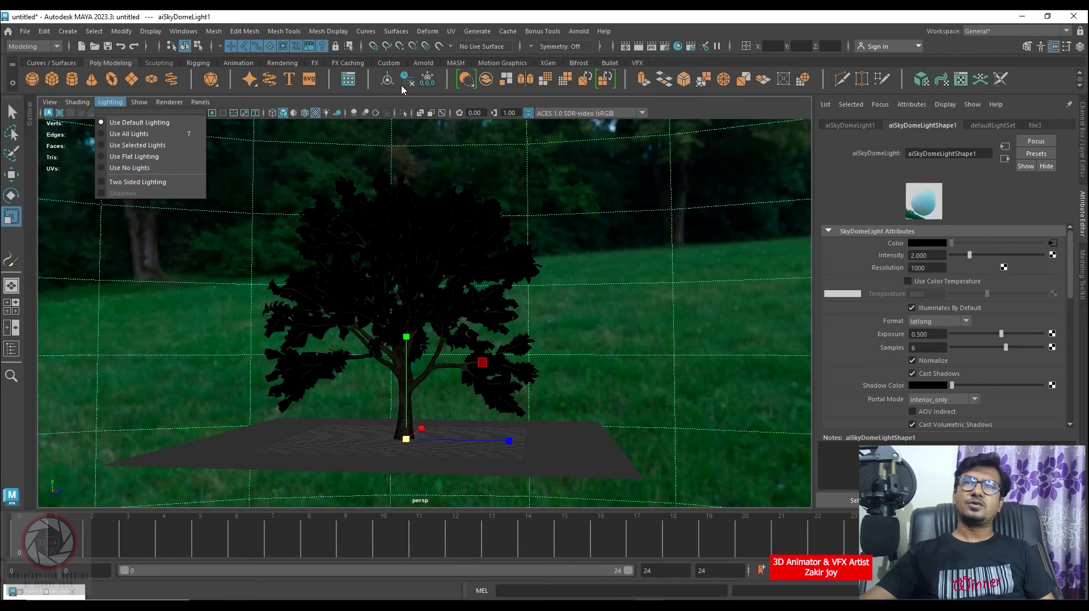
left_click(64, 64)
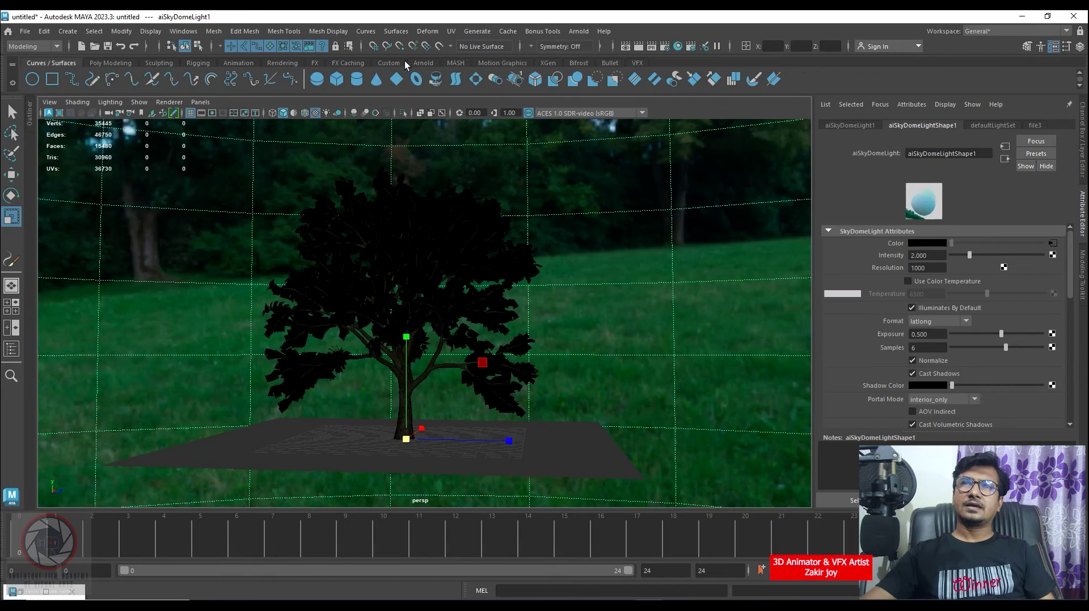
left_click(282, 62)
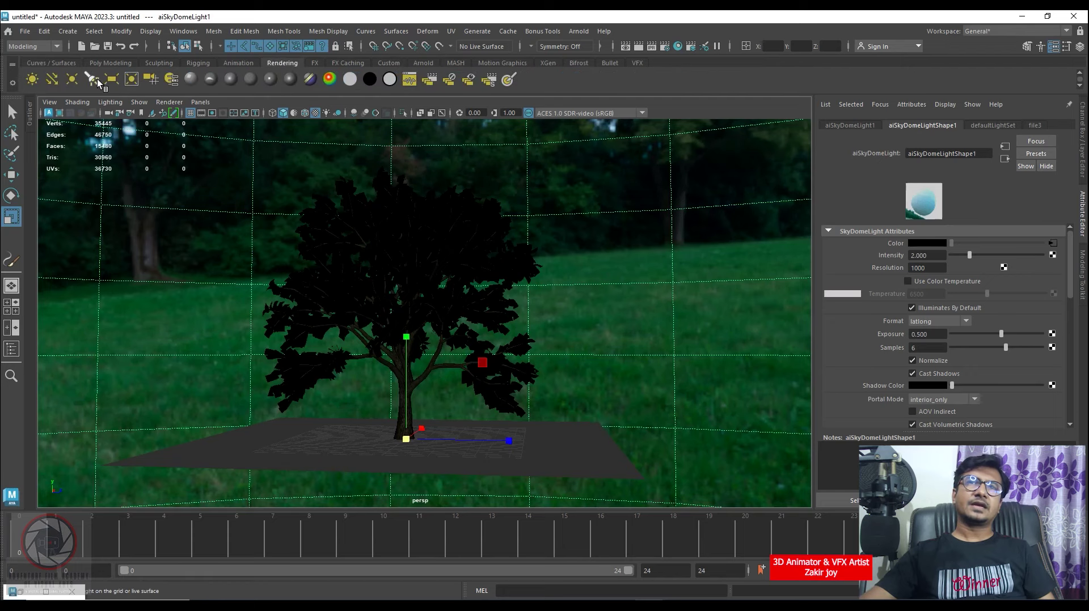
left_click(53, 80)
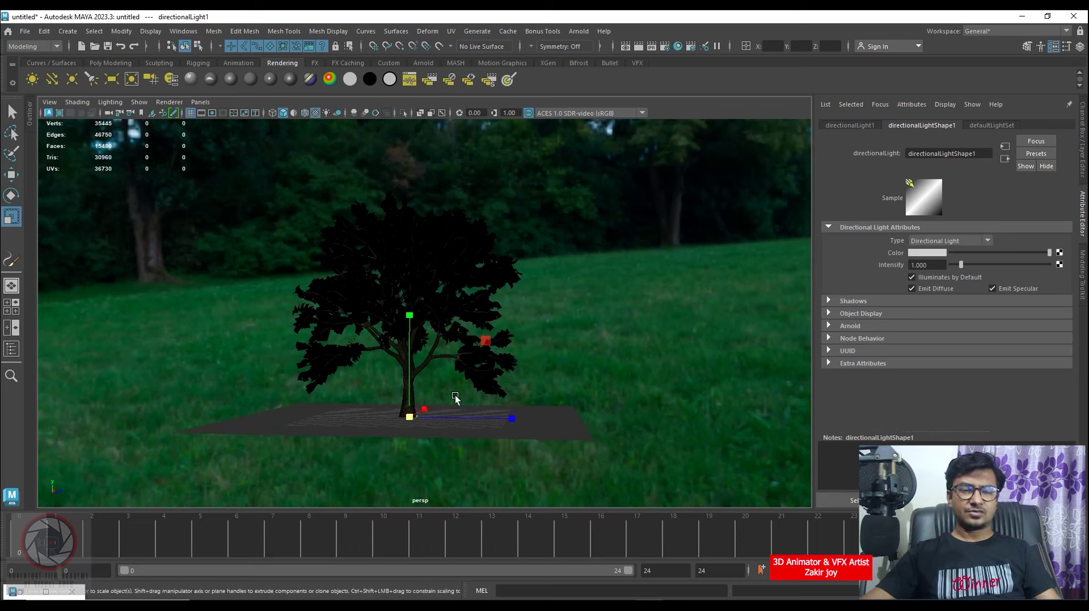
mouse_move(408, 419)
left_mouse_down()
mouse_move(518, 395)
mouse_move(482, 406)
left_mouse_up()
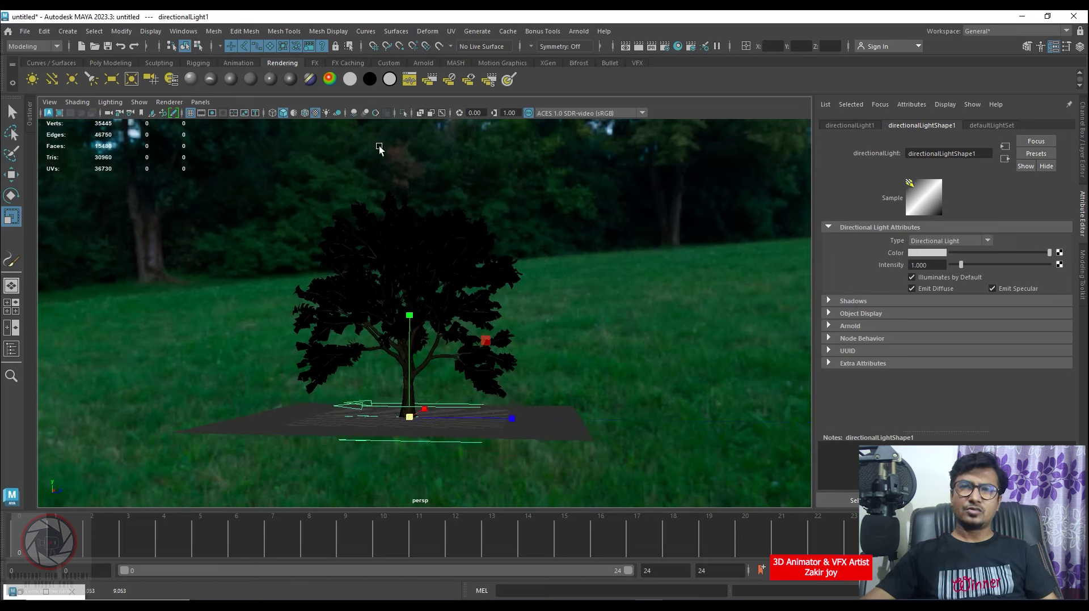
Look through the directional light at the tree, then return to the persp camera
left_click(200, 102)
mouse_move(230, 114)
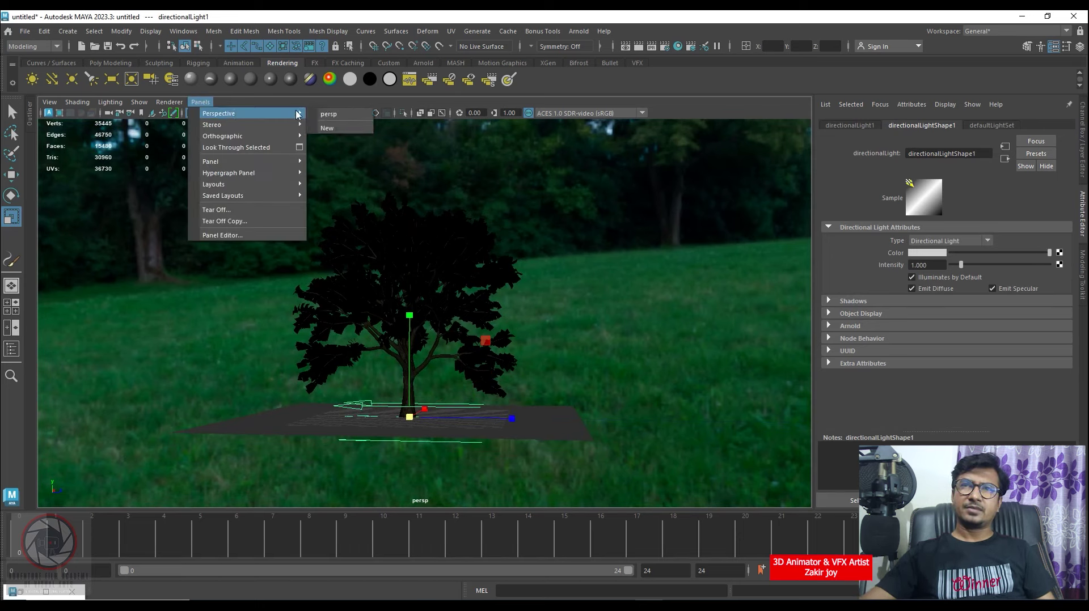
left_click(271, 149)
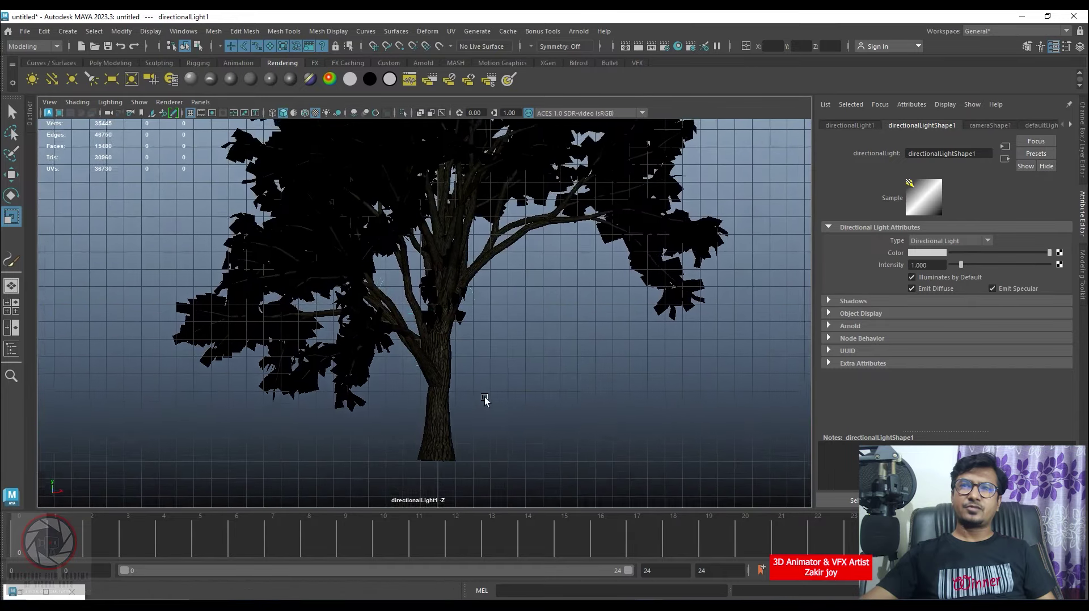
mouse_move(485, 397)
left_mouse_down("alt")
mouse_move(494, 385)
mouse_move(478, 328)
left_mouse_up("alt")
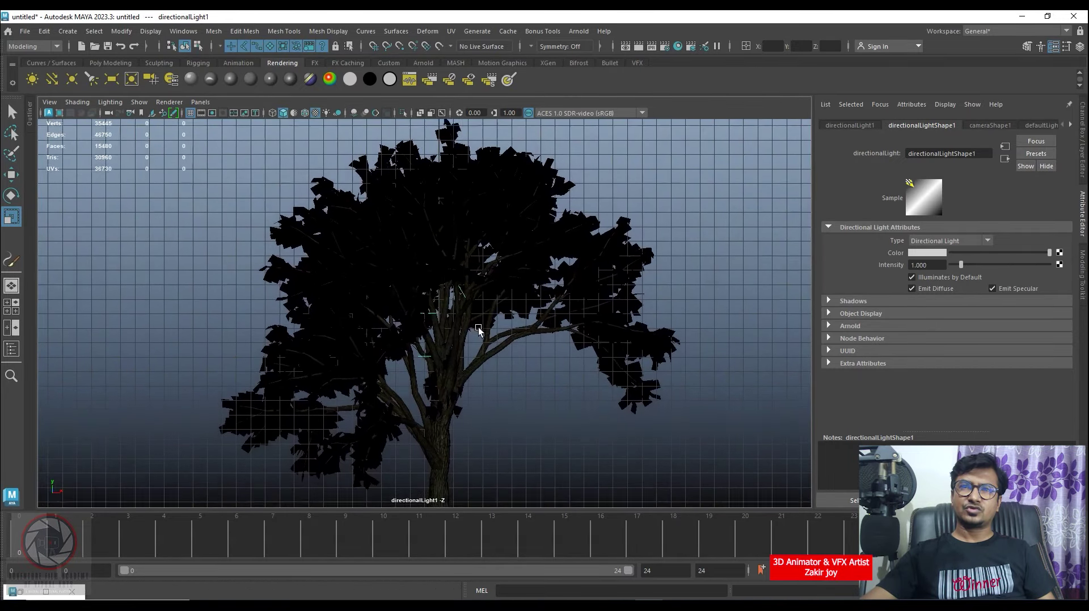
key("space")
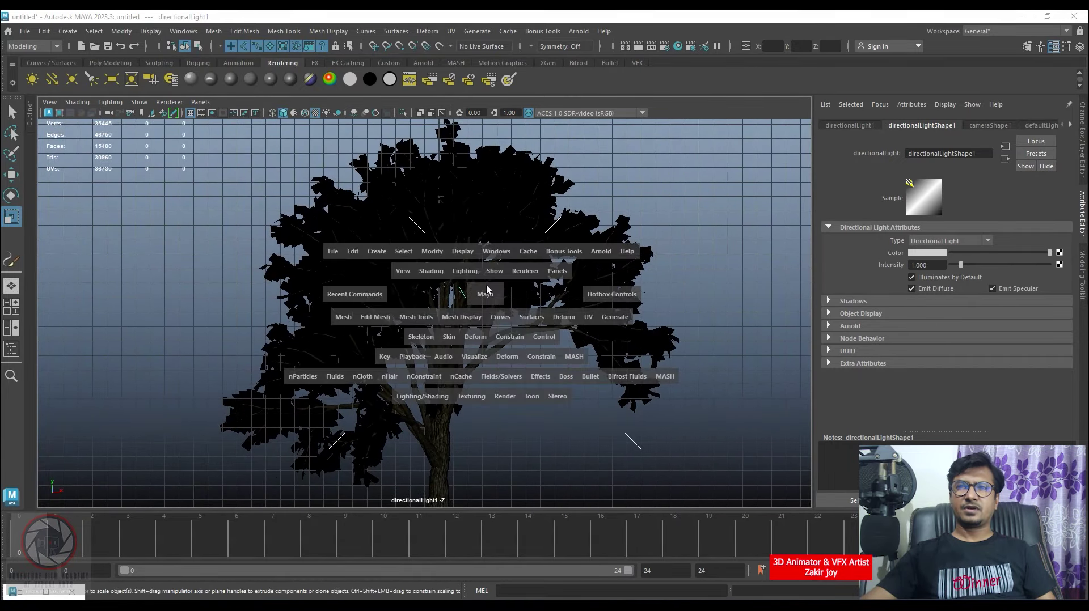
left_click_drag(486, 290, 486, 261)
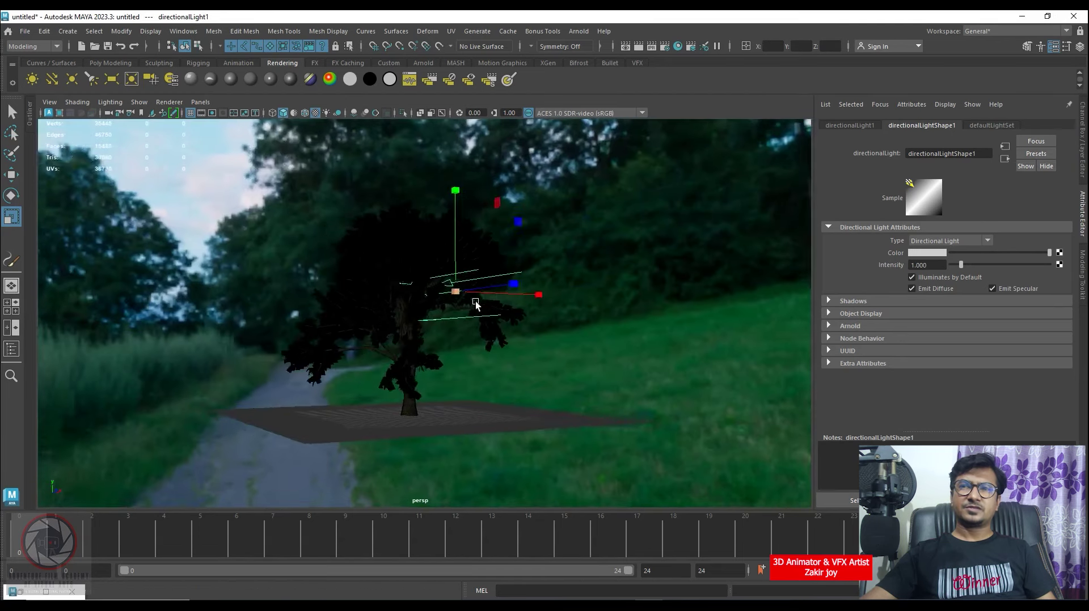
Rotate the directional light so it tilts down toward the tree
mouse_move(475, 301)
left_mouse_down("alt")
mouse_move(438, 311)
mouse_move(149, 310)
left_mouse_up("alt")
key("w")
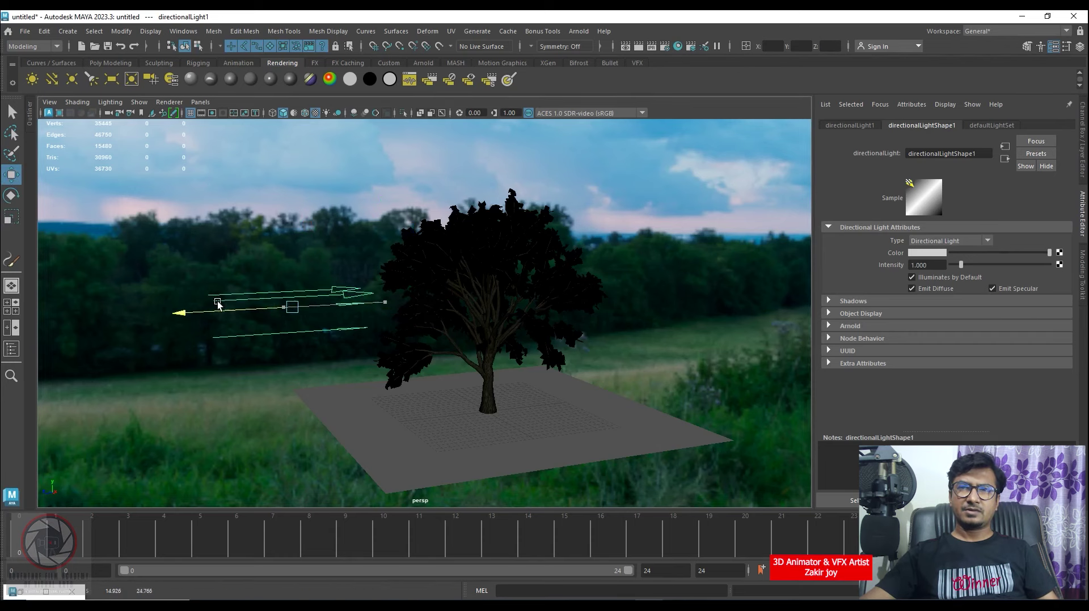
key("e")
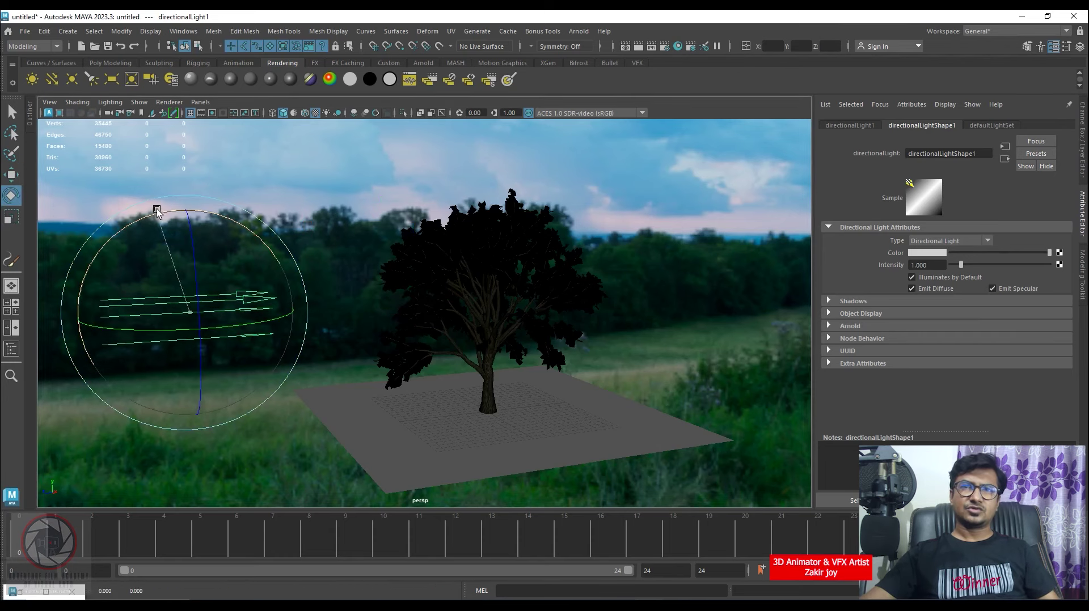
mouse_move(181, 227)
left_mouse_down()
mouse_move(199, 194)
mouse_move(327, 255)
mouse_move(339, 189)
mouse_move(187, 204)
left_mouse_up()
key("w")
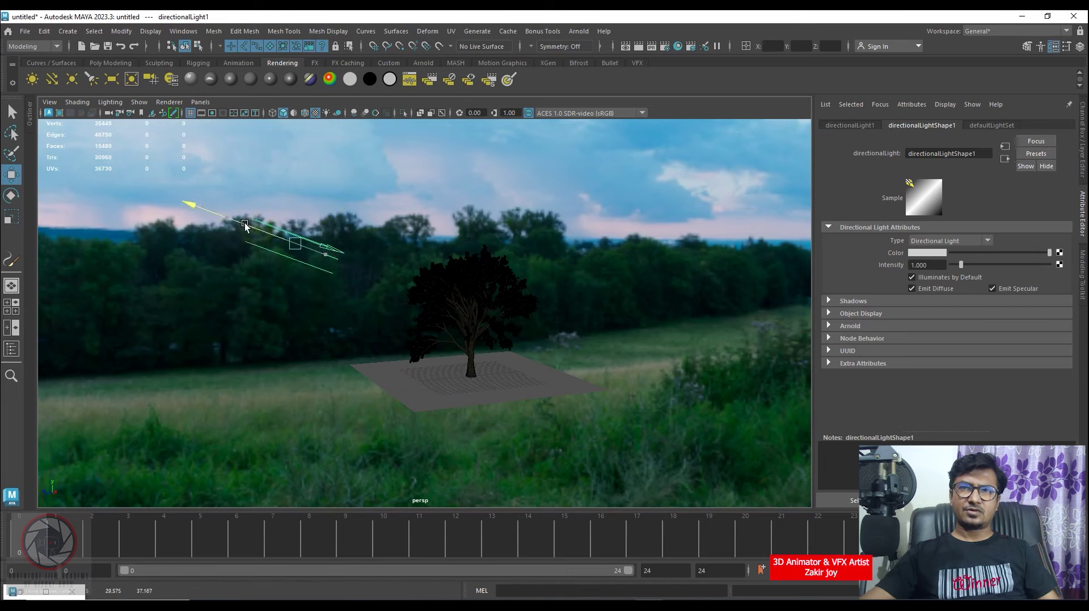
Set directionalLight1's Intensity to 3 and frame the view closer to the tree
left_click(935, 264)
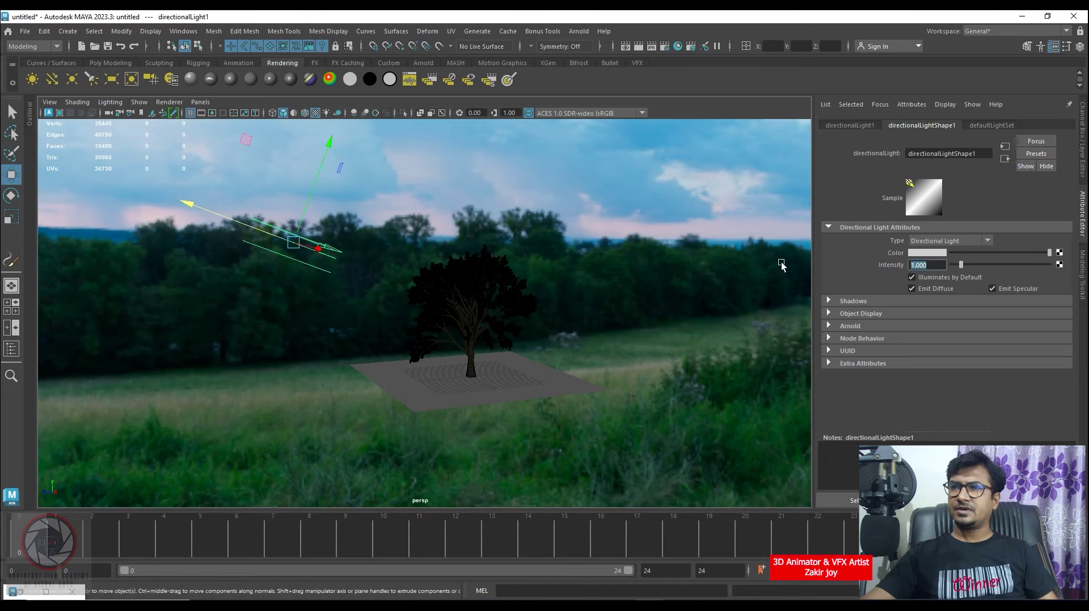
type("3")
key("Return")
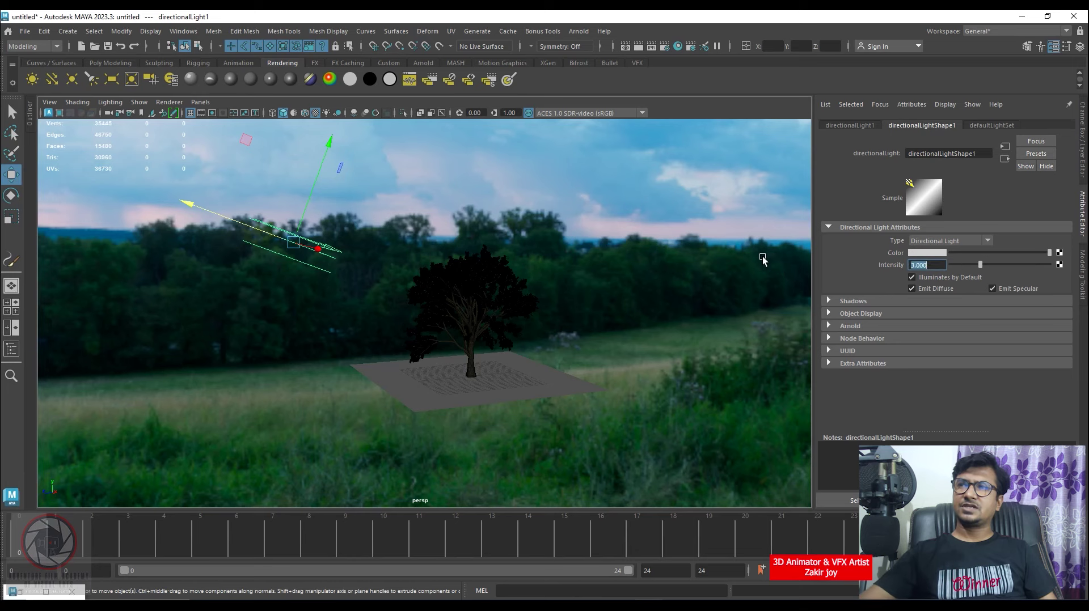
scroll(449, 366, "up", 5)
left_click_drag(449, 366, 533, 348, "alt")
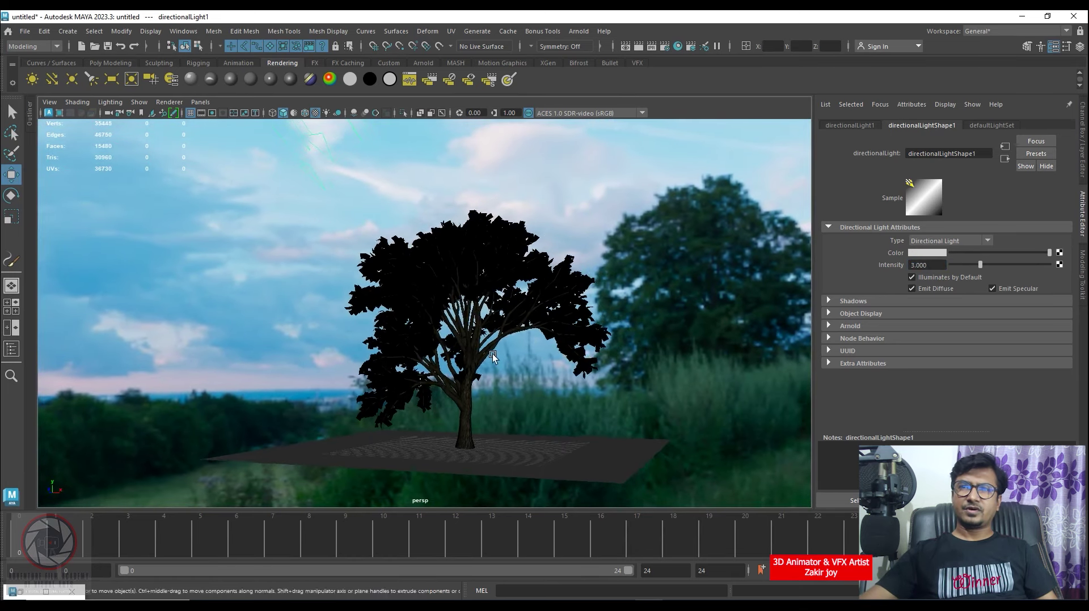
scroll(535, 371, "up", 5)
scroll(536, 371, "up", 1)
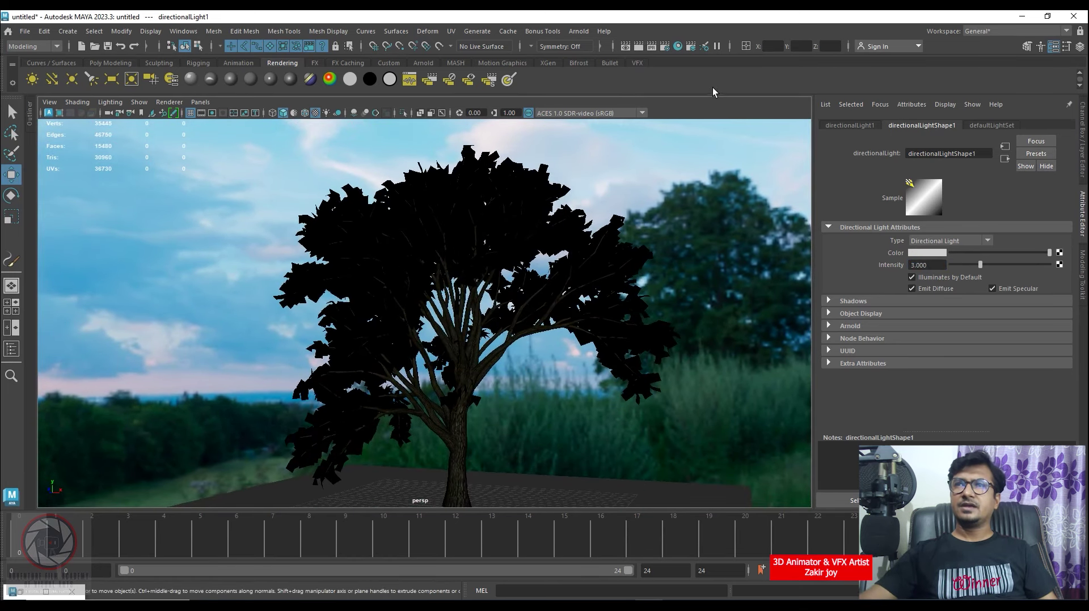
left_click(581, 32)
Render a crop region around the tree canopy in Arnold RenderView, then stop it
left_click(634, 62)
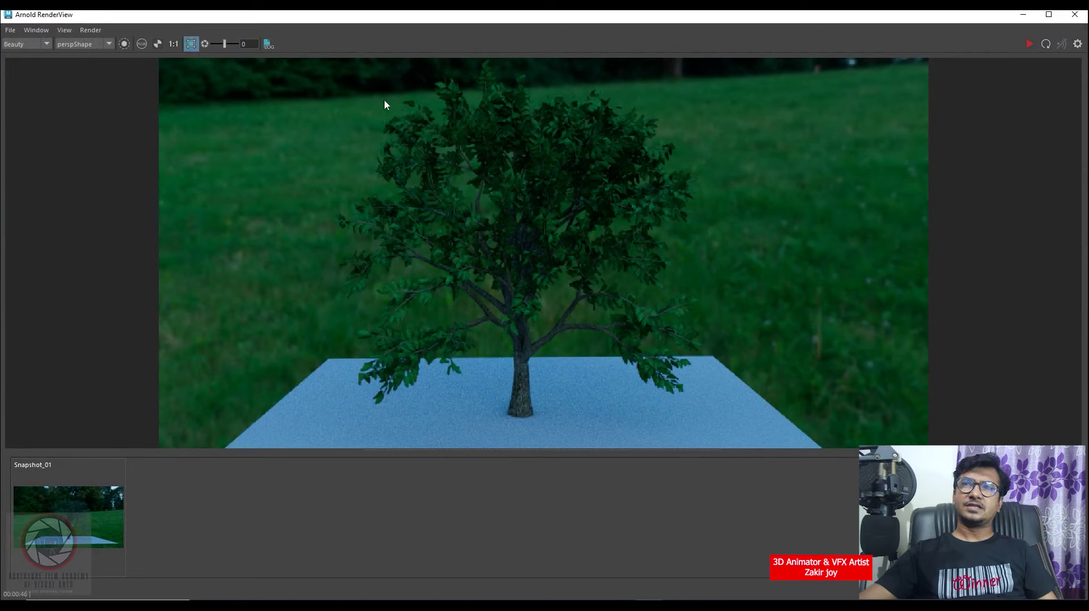
left_click_drag(377, 102, 560, 331)
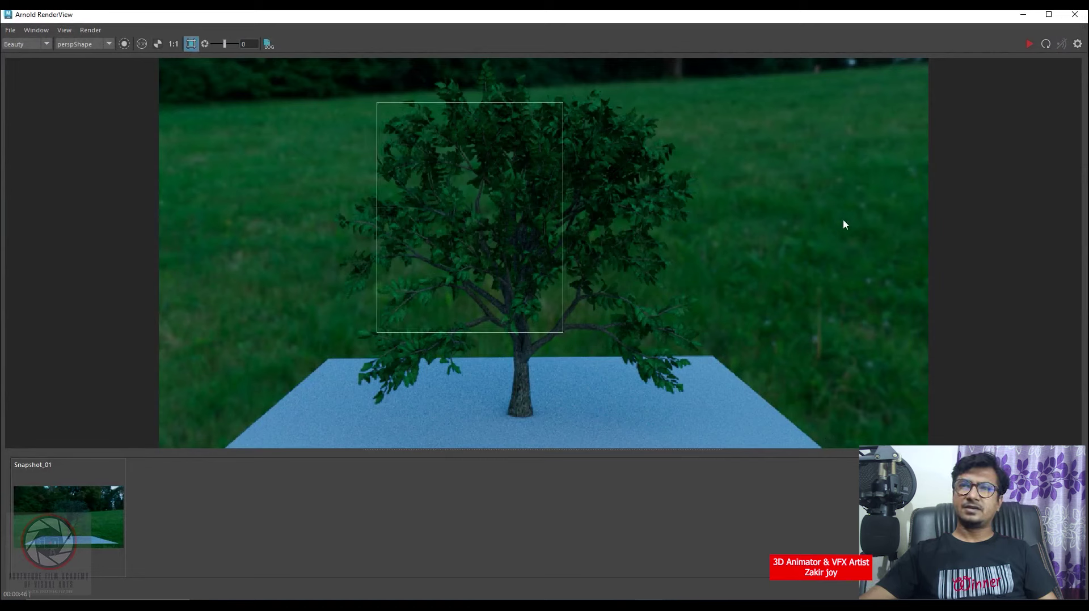
left_click(1030, 43)
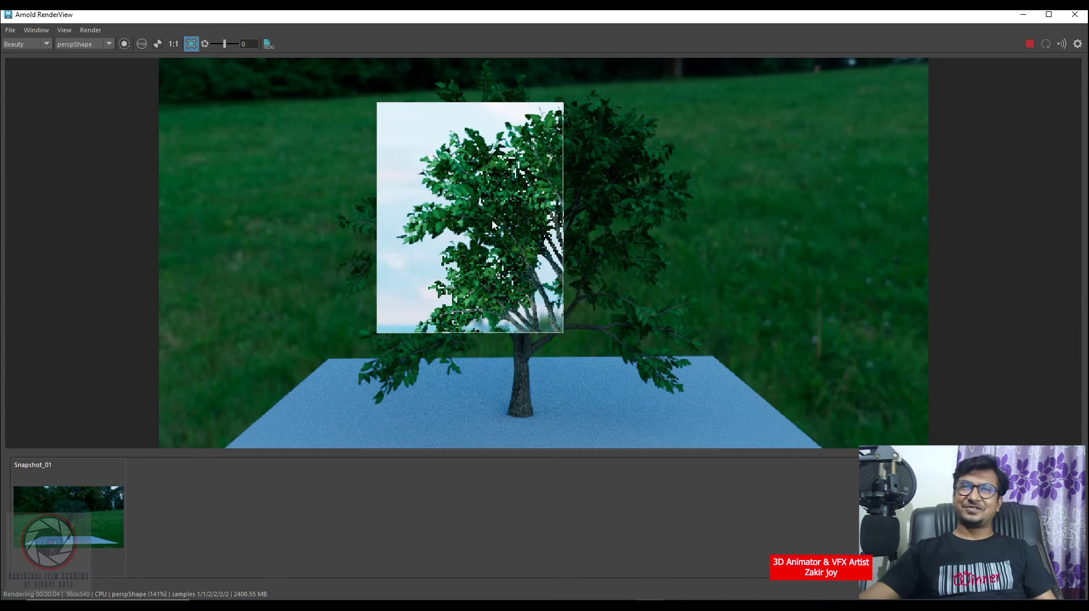
scroll(493, 225, "up", 2)
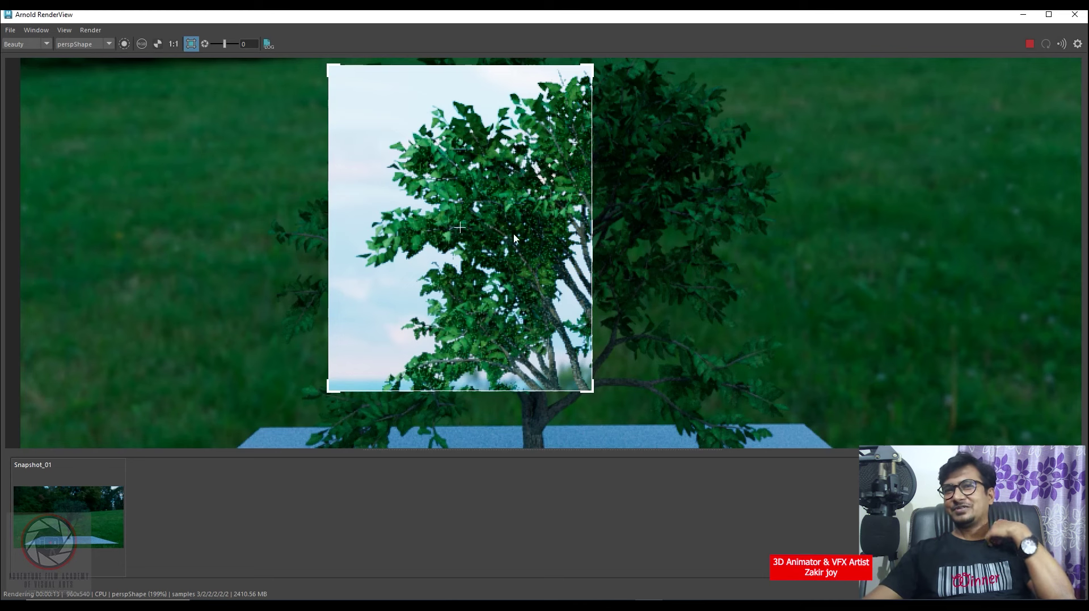
scroll(498, 242, "down", 2)
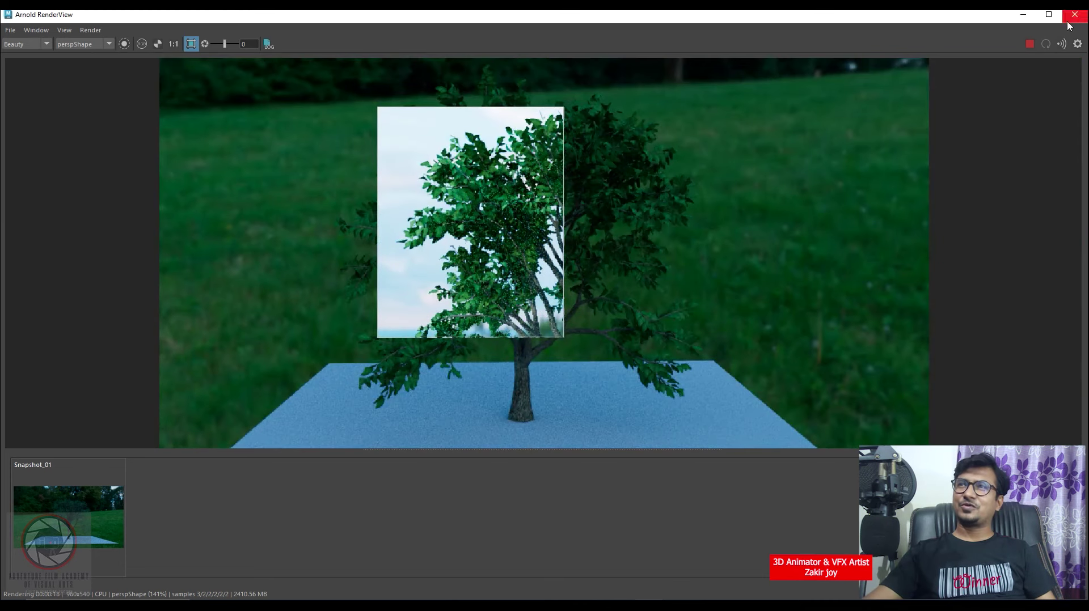
left_click(1029, 44)
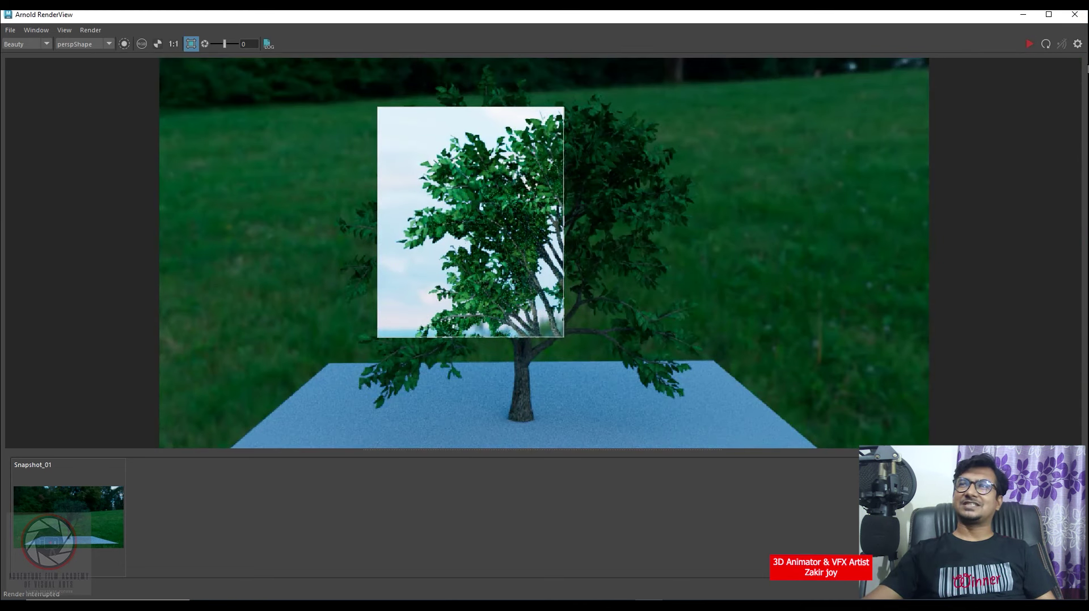
Set Arnold sampling: SSS, Transmission and Volume Indirect to 0, Camera (AA) to 5
left_click(1023, 14)
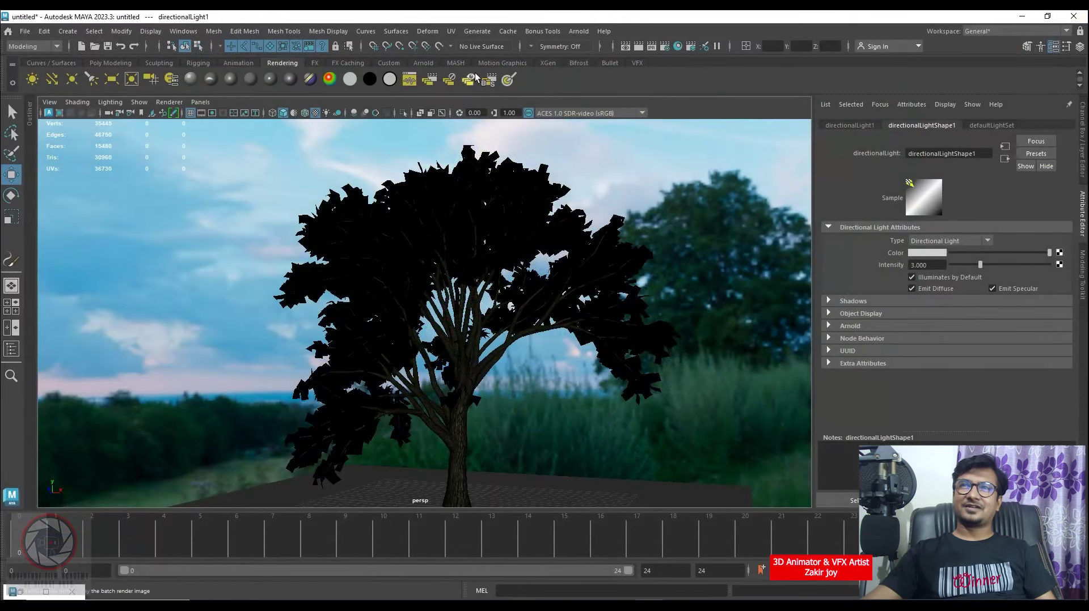
left_click(663, 49)
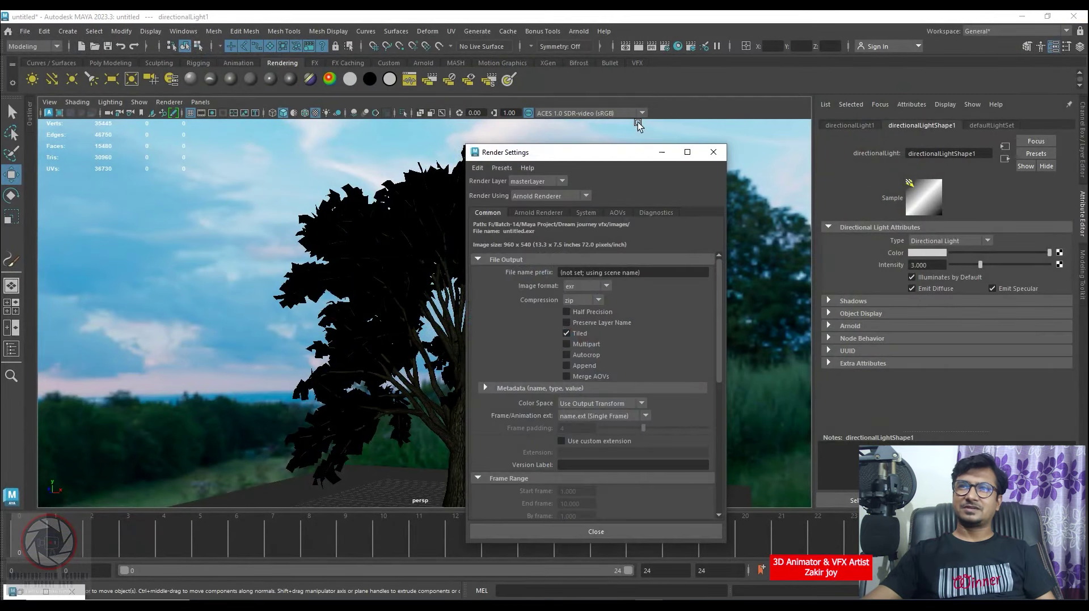
left_click(553, 214)
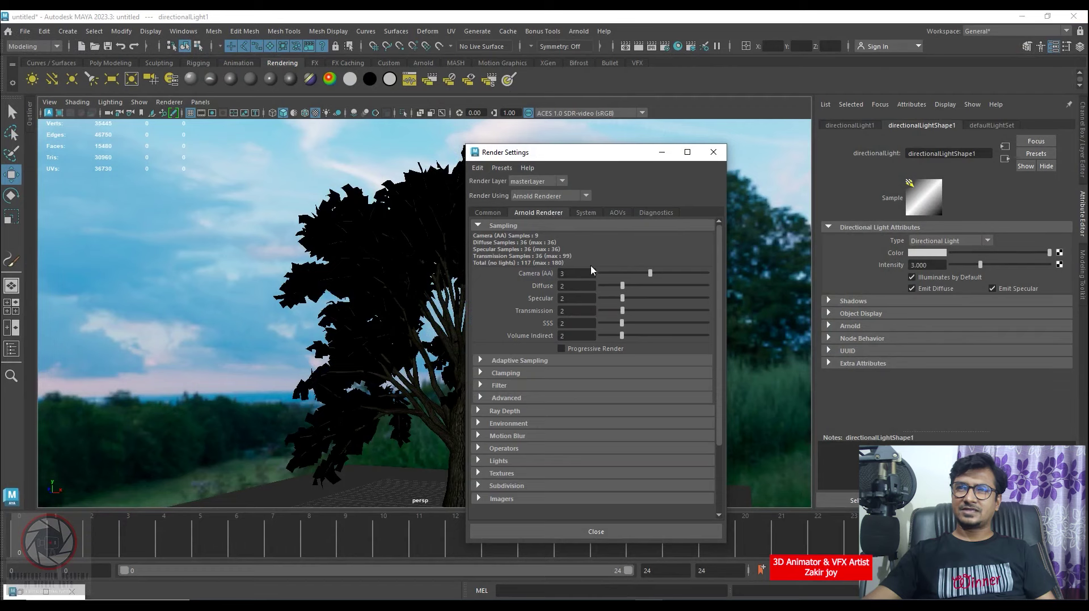
double_click(572, 325)
type("0")
key("Tab")
type("0")
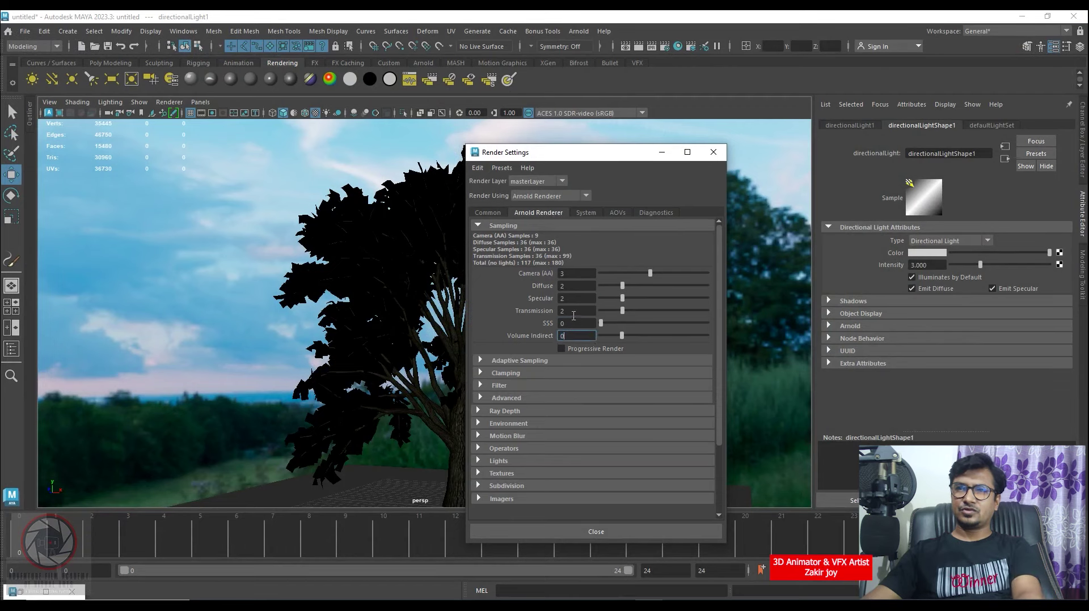
double_click(574, 313)
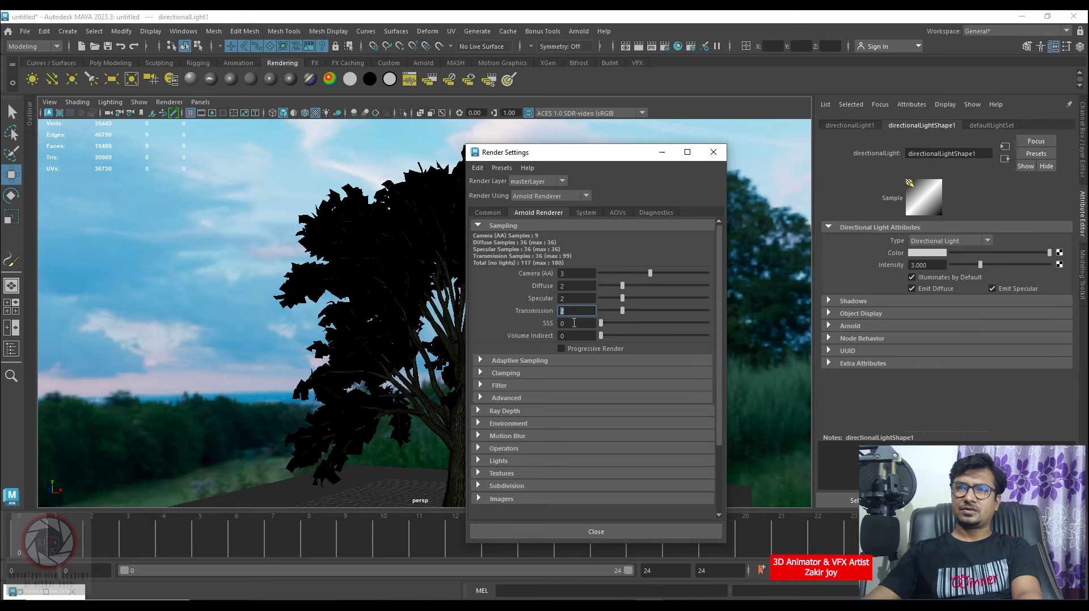
type("5")
double_click(571, 299)
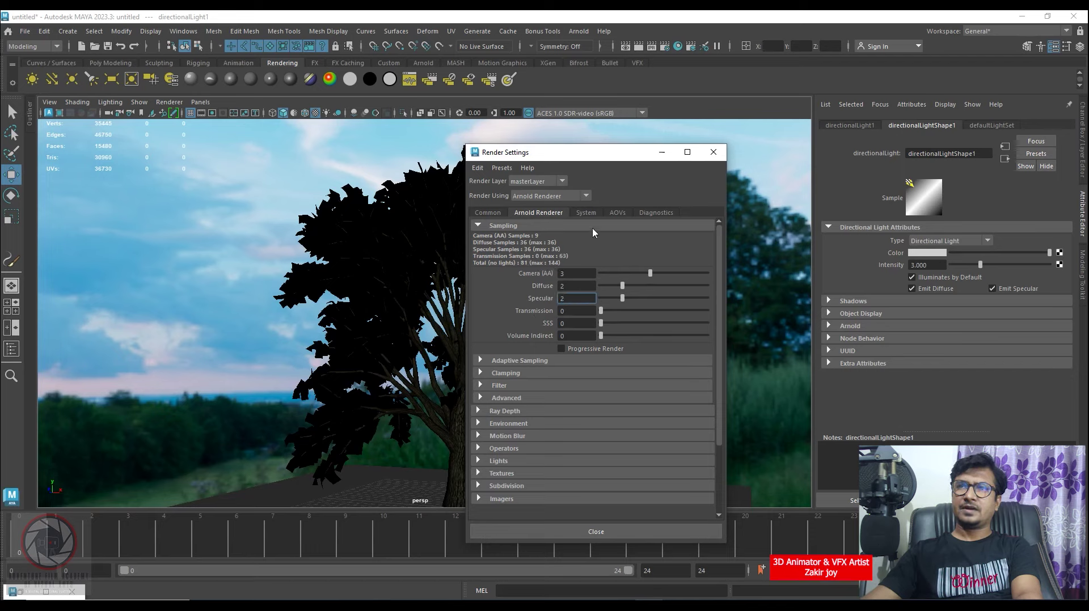
double_click(575, 275)
type("5")
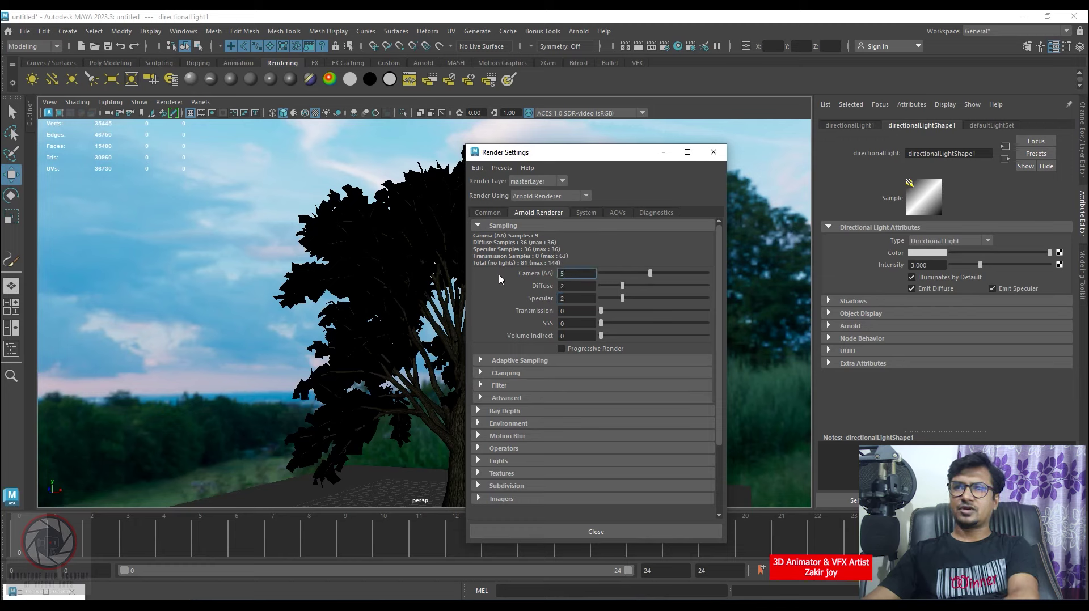
key("Return")
Switch the render device to GPU with 2000 MB minimum memory and manual device selection
left_click(593, 213)
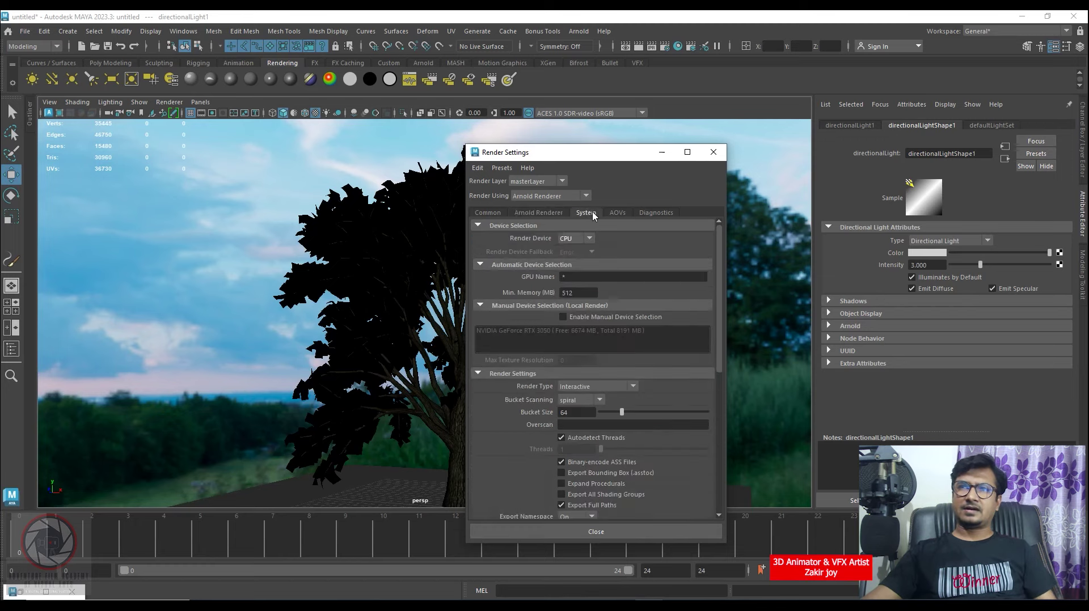
left_click(577, 243)
left_click(572, 262)
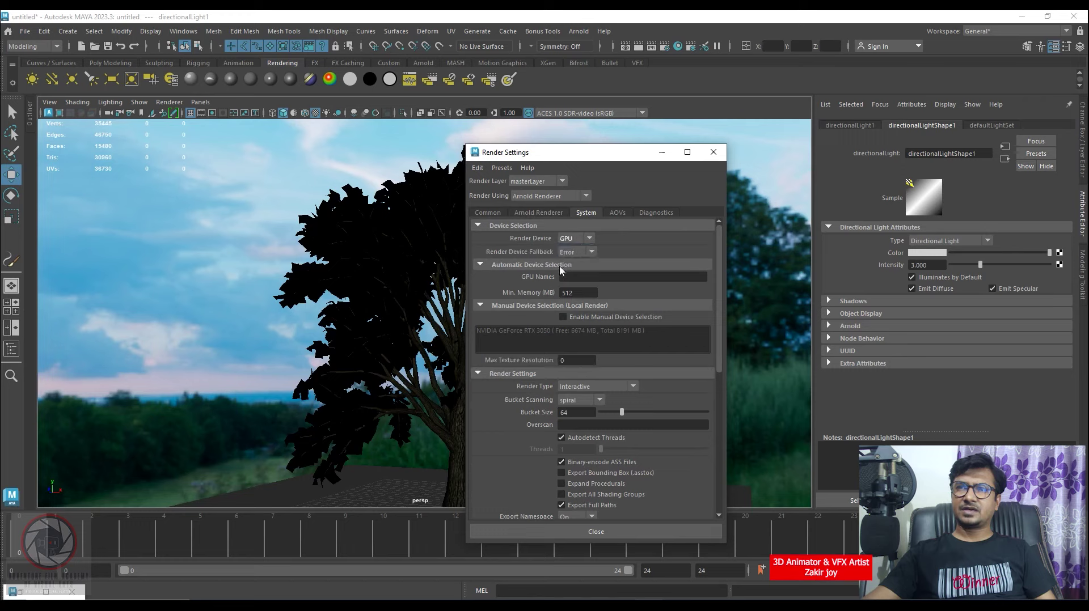
double_click(586, 293)
type("2000")
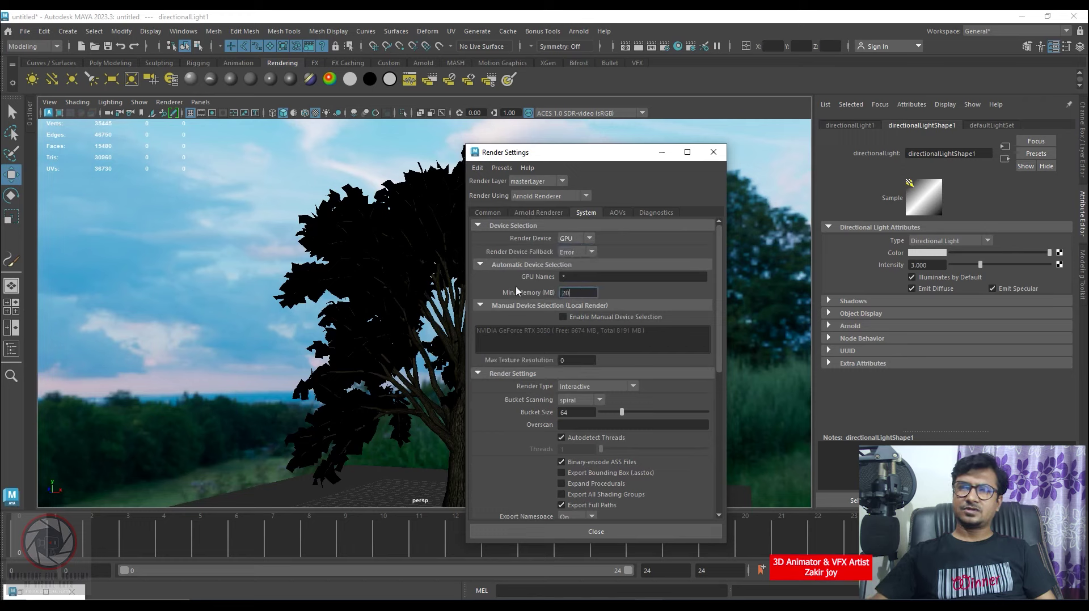
key("Return")
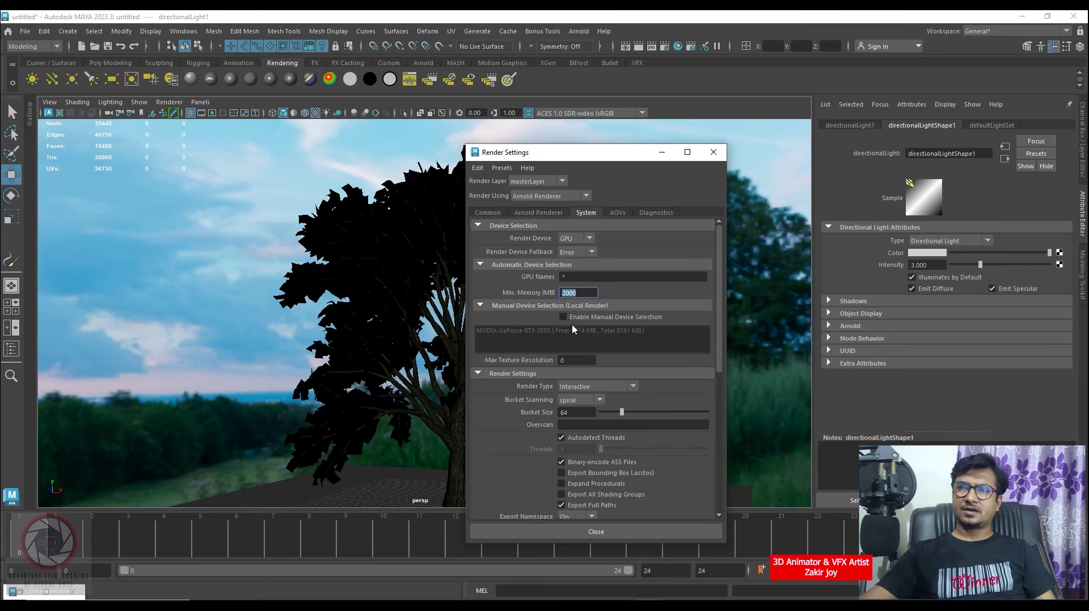
left_click(574, 318)
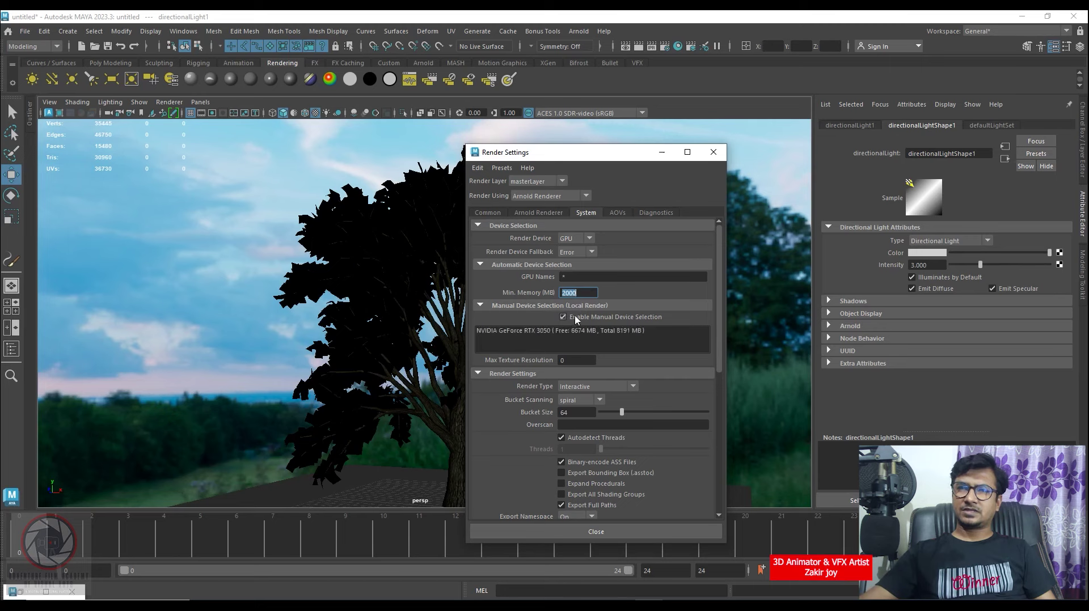
left_click(713, 152)
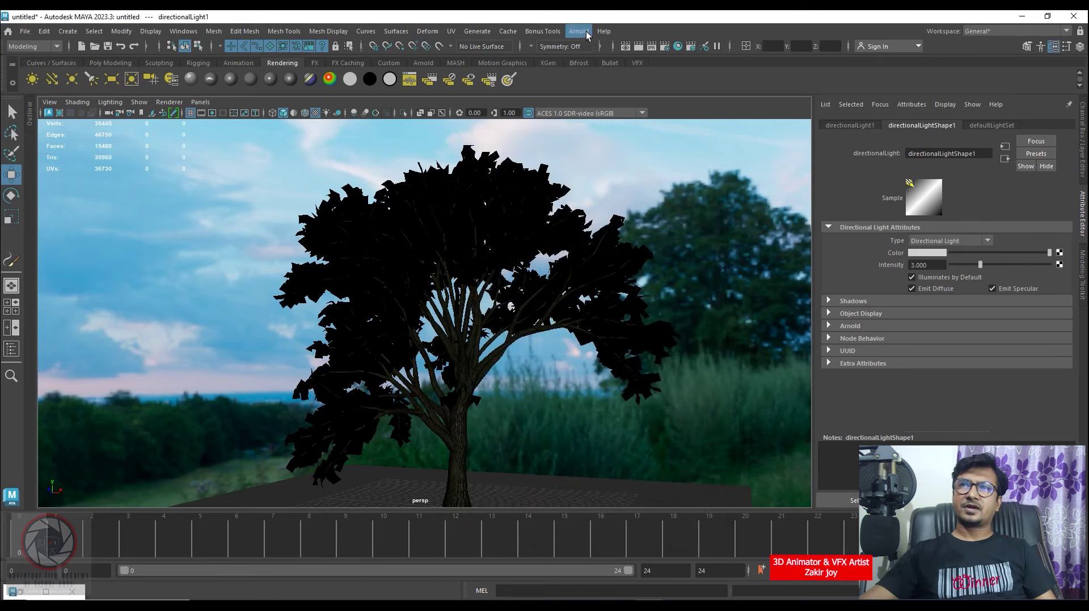
left_click(584, 32)
mouse_move(592, 102)
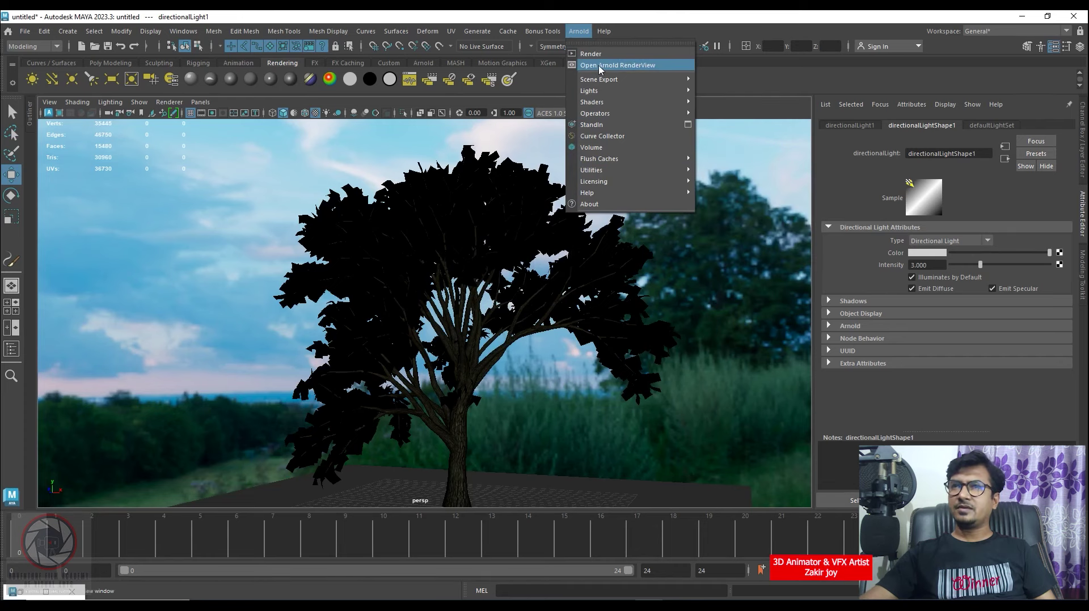
left_click(638, 66)
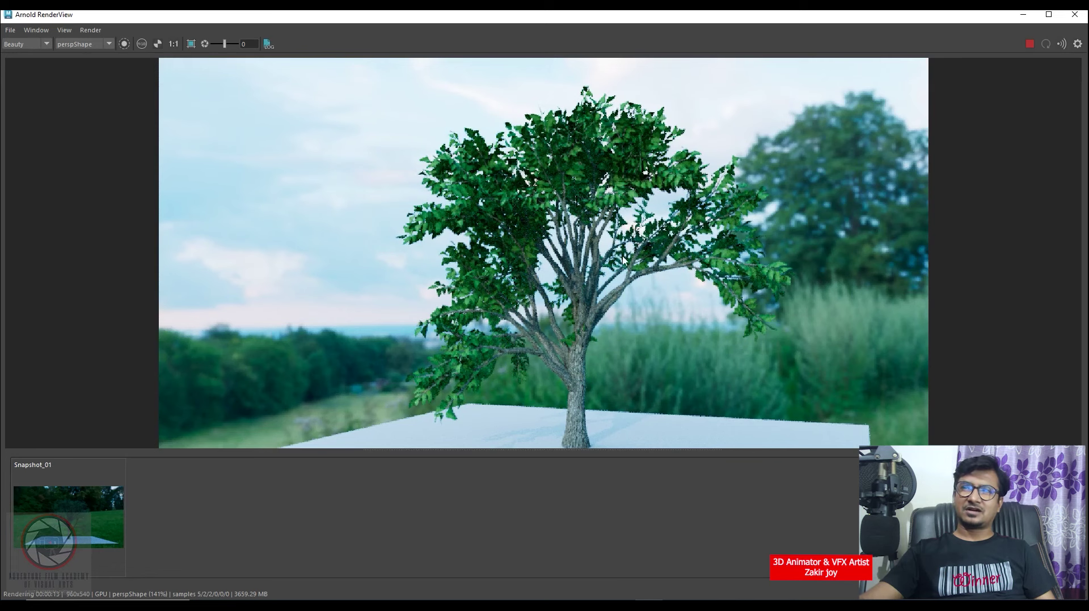
scroll(762, 267, "up", 2)
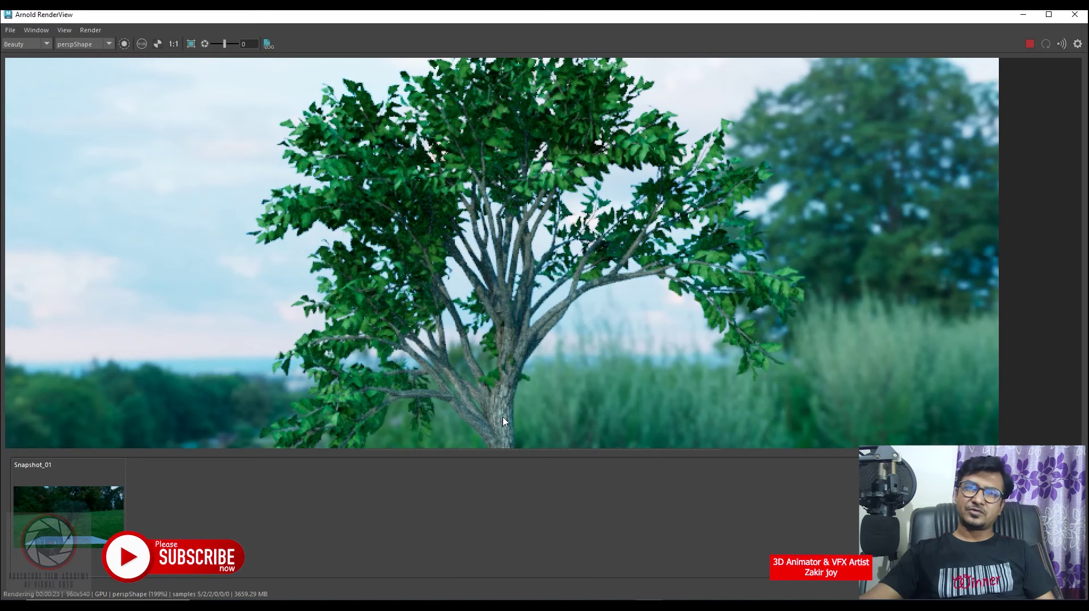
scroll(513, 360, "down", 2)
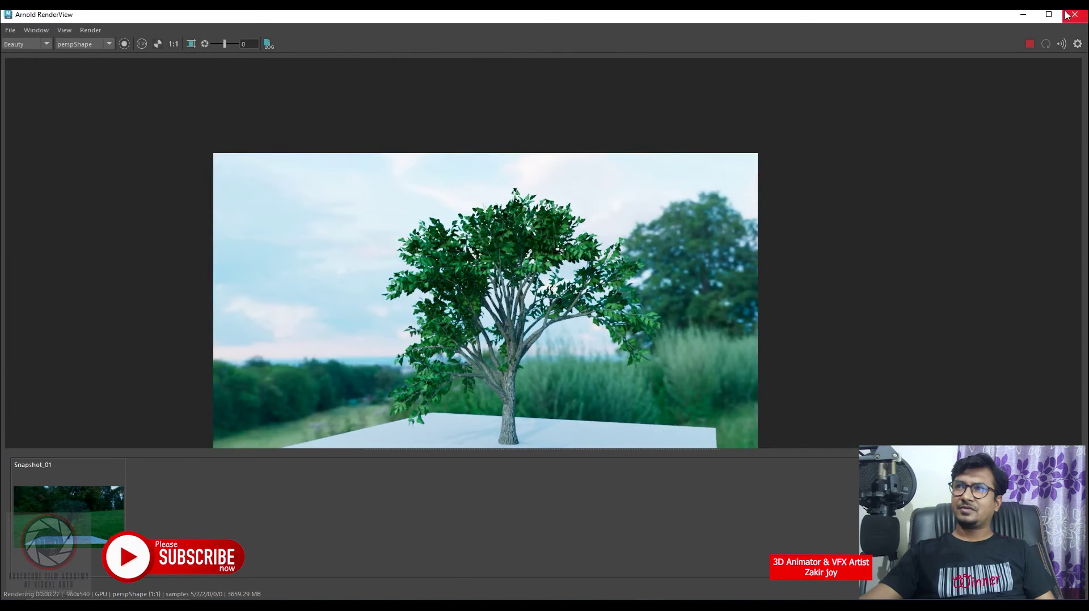
left_click(1074, 14)
Set aiSkyDomeLight1's Camera visibility to 0 and reopen Arnold RenderView
left_click(688, 187)
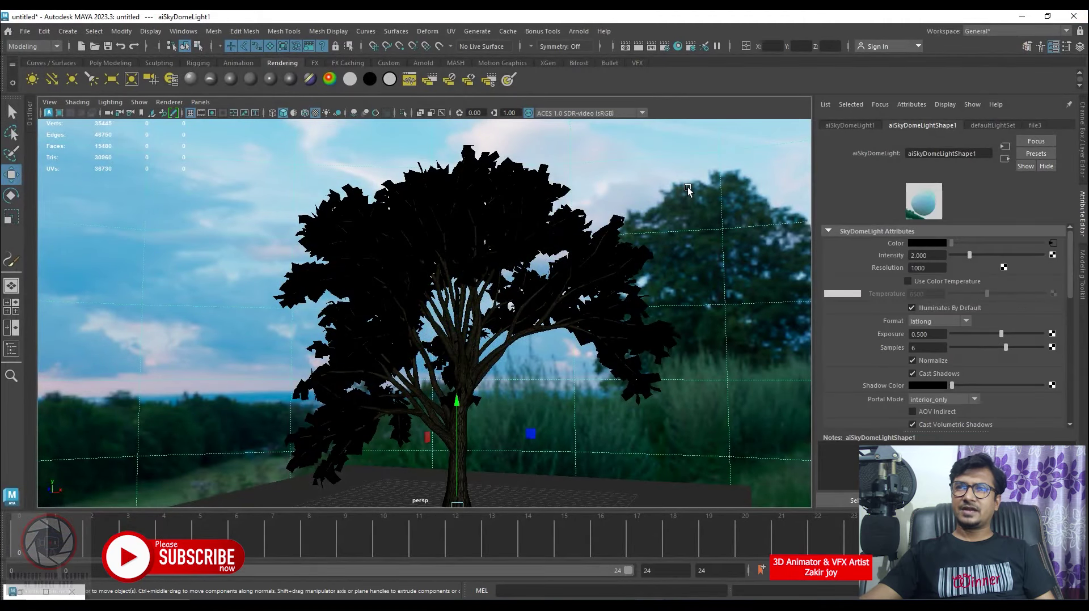
scroll(872, 349, "down", 5)
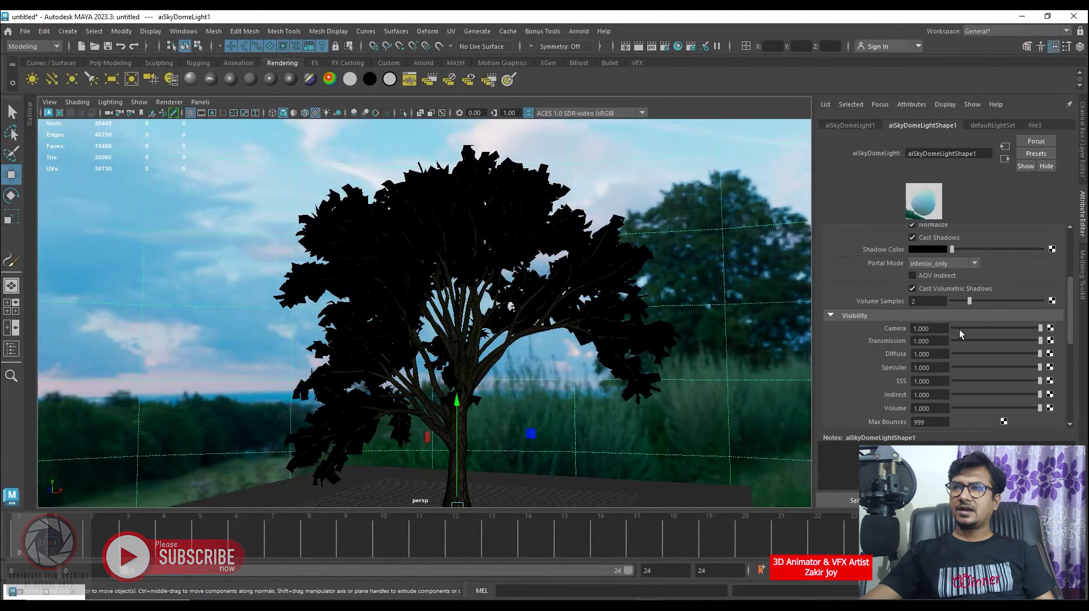
double_click(928, 328)
type("0")
key("Return")
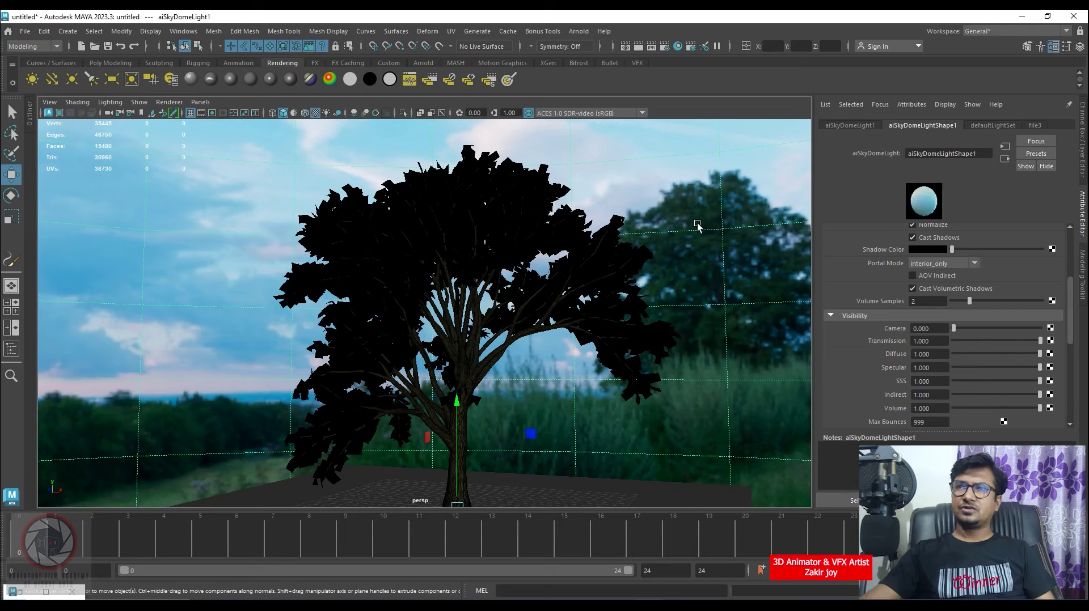
scroll(828, 263, "up", 2)
scroll(874, 272, "up", 2)
scroll(873, 271, "up", 1)
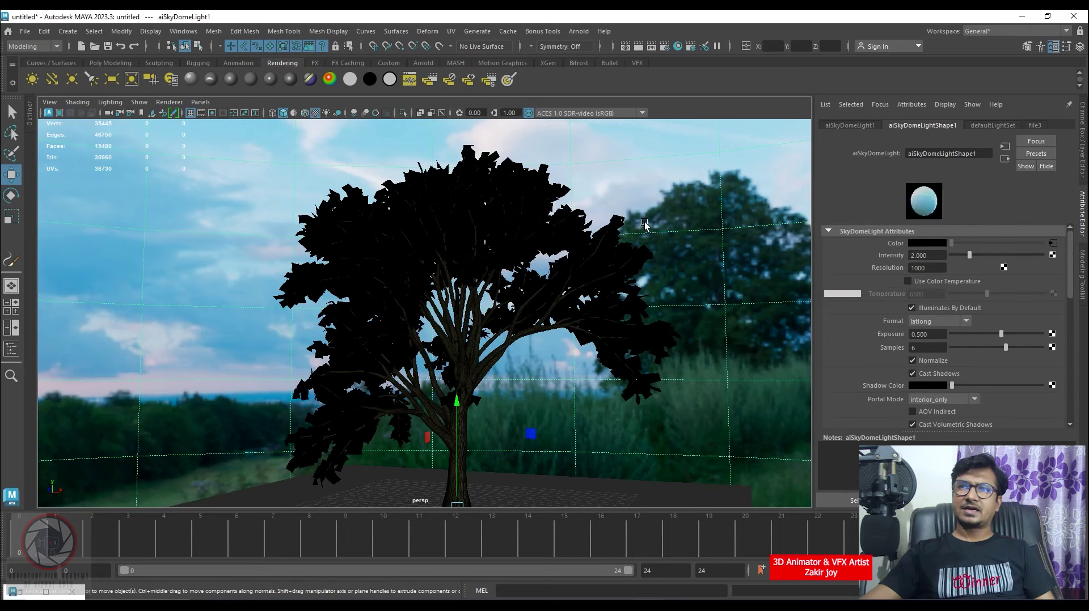
left_click(578, 32)
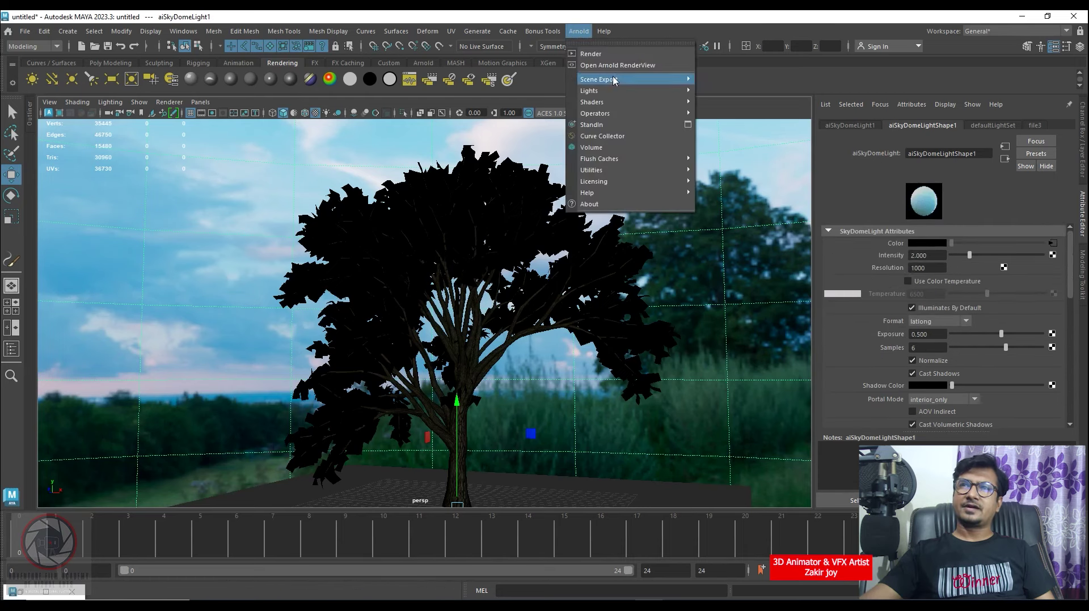
left_click(601, 80)
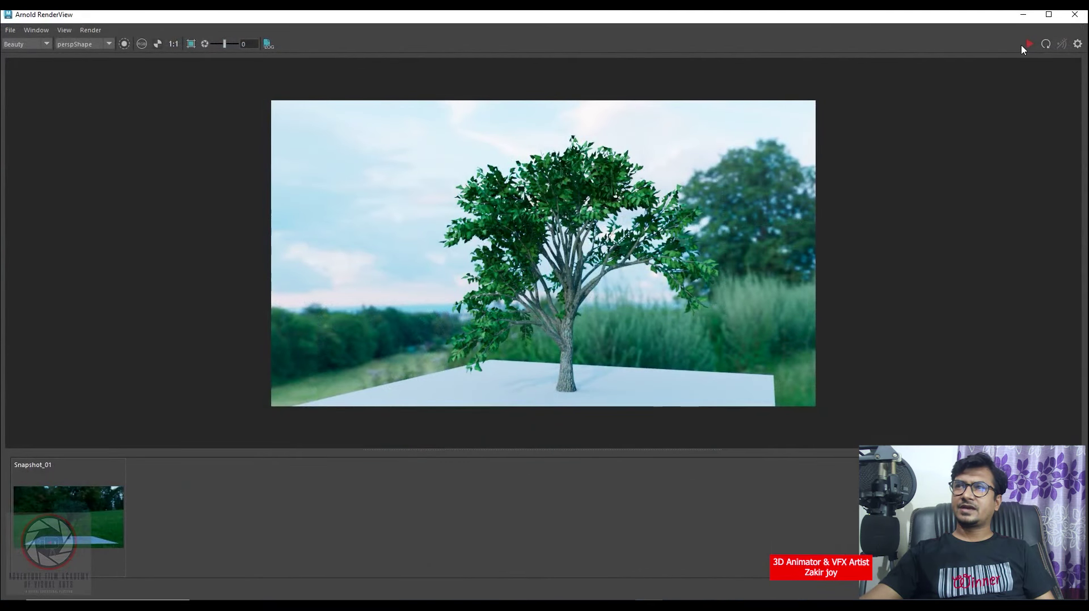
Re-render the leafy oak in Arnold RenderView against a black background
left_click(1058, 43)
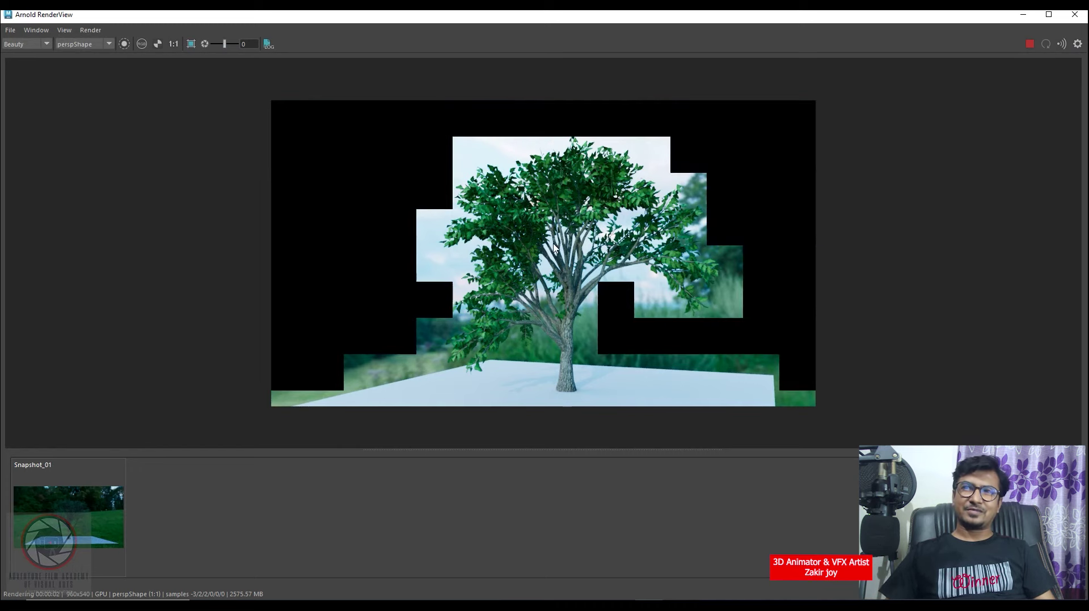
scroll(584, 303, "up", 2)
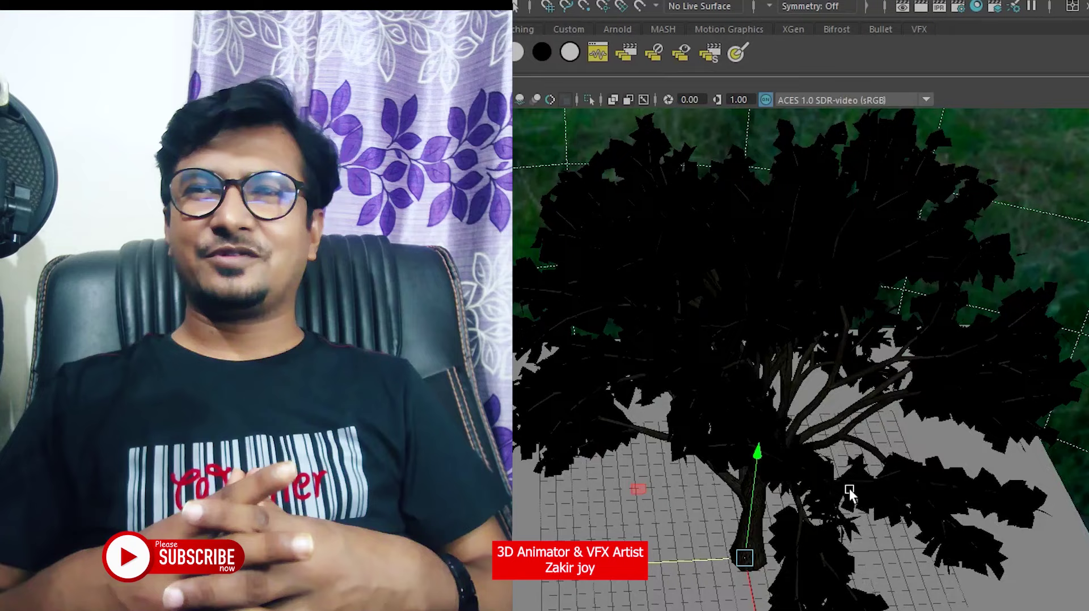
left_click_drag(849, 493, 962, 472, "alt")
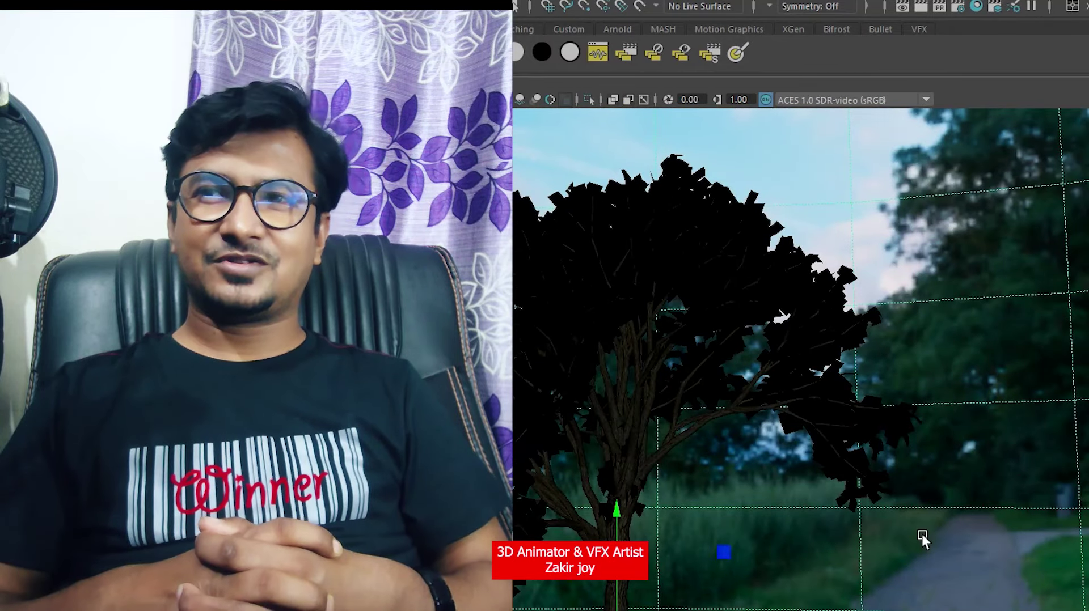
scroll(809, 215, "up", 5)
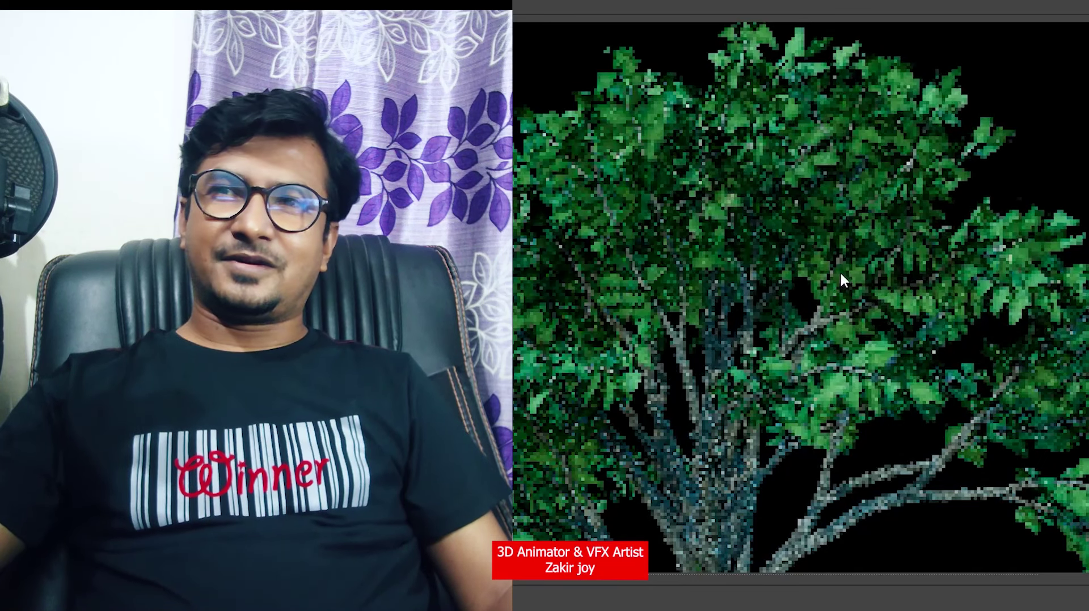
scroll(842, 280, "down", 3)
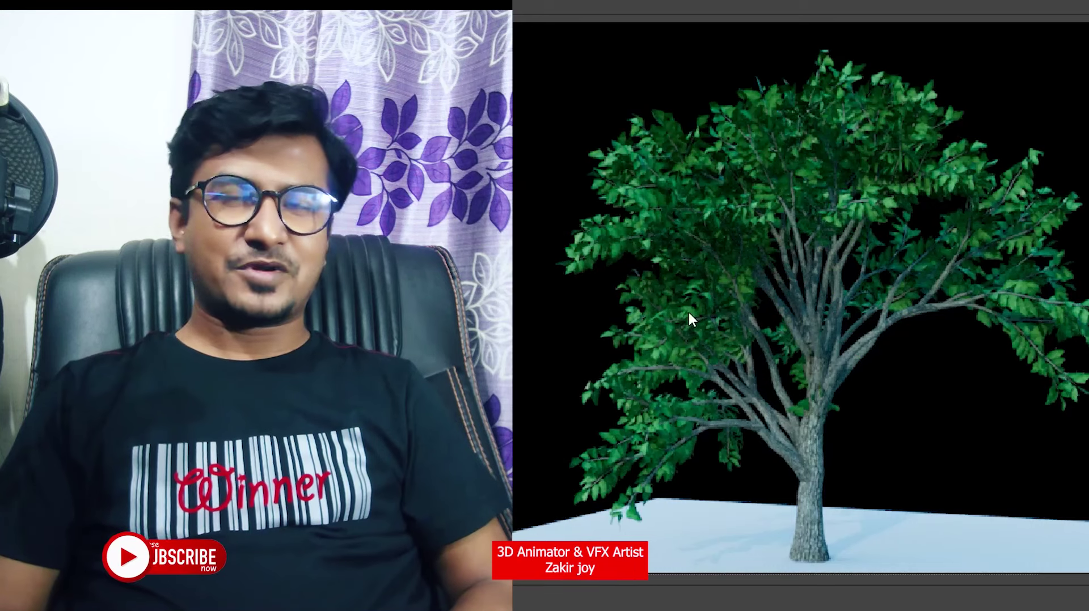
scroll(765, 353, "up", 2)
scroll(968, 329, "up", 1)
scroll(965, 307, "down", 3)
scroll(963, 284, "up", 1)
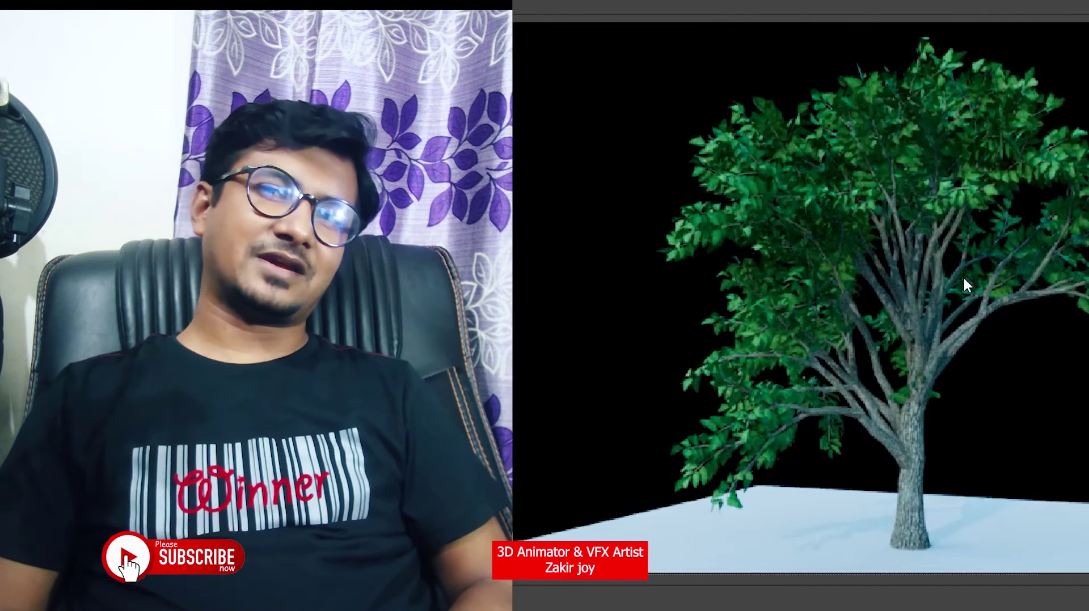
scroll(806, 323, "up", 1)
scroll(805, 326, "up", 2)
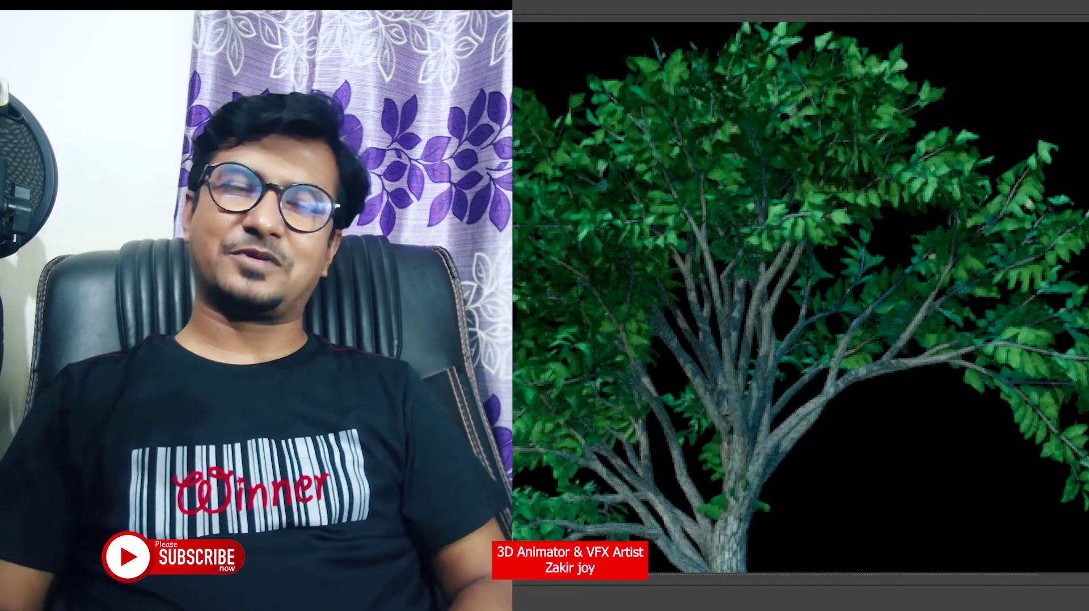